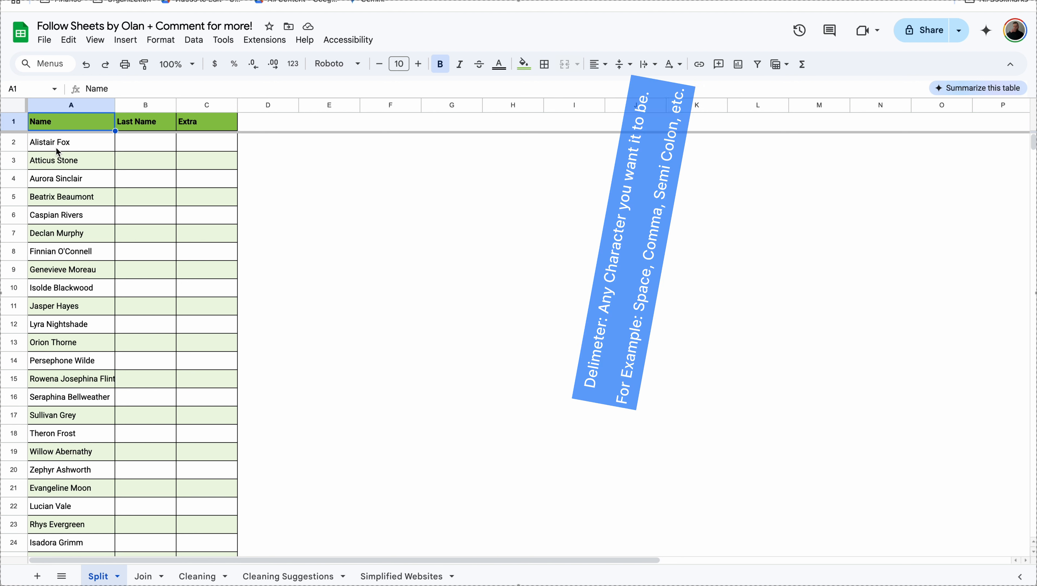
Step: Enter =SPLIT(A2," ") in B2 to divide the full name at the space
{"action": "left_click", "coordinate": [56, 147]}
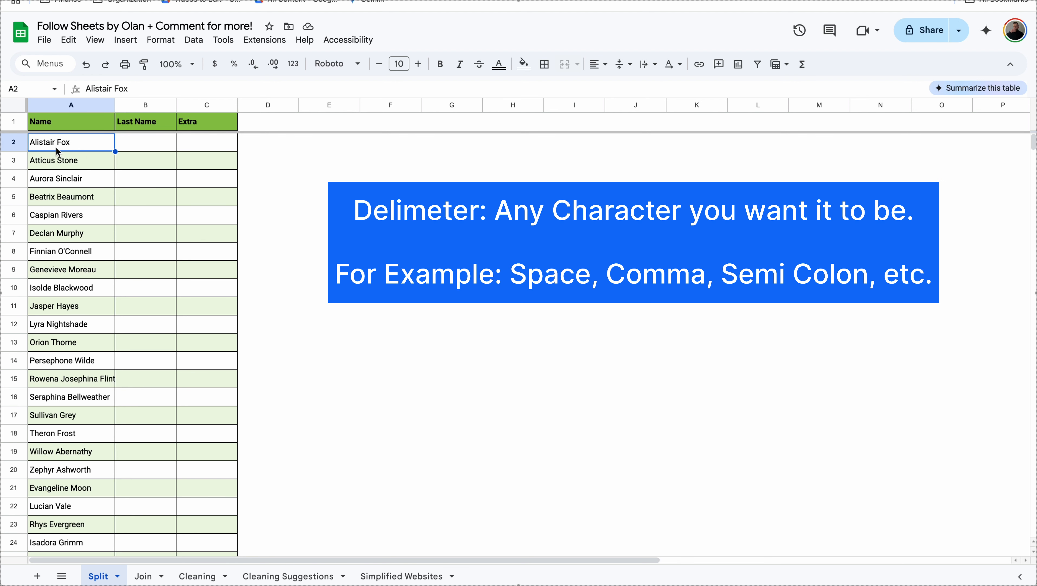
{"action": "left_click", "coordinate": [132, 141]}
{"action": "type", "text": "=split"}
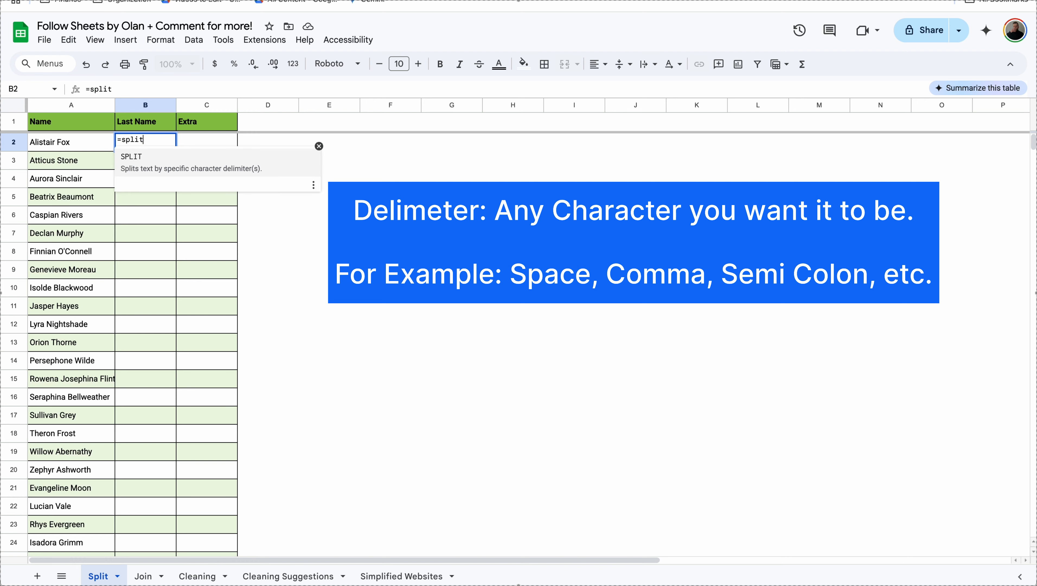
{"action": "left_click", "coordinate": [157, 157]}
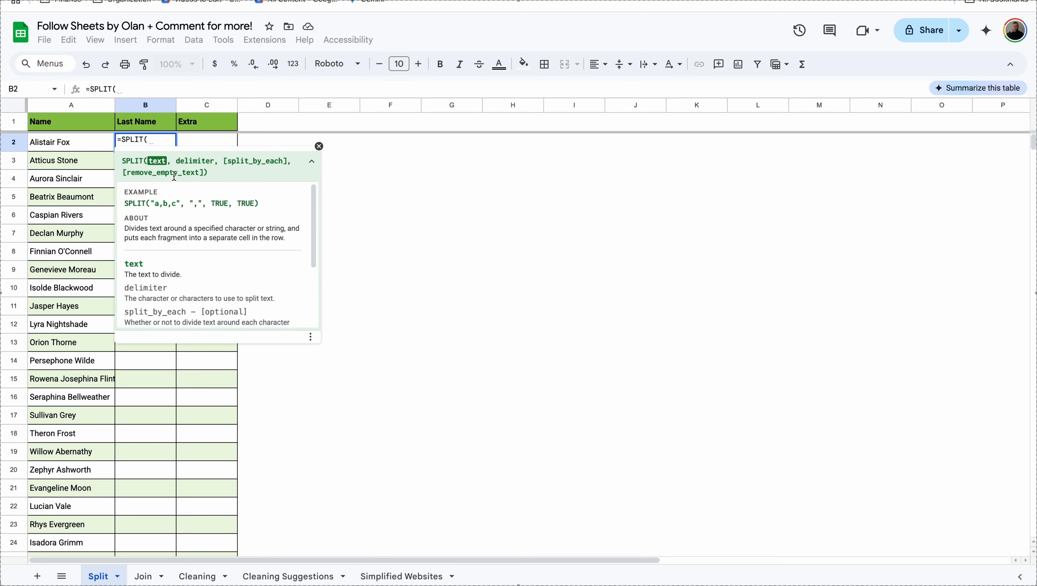
{"action": "left_click", "coordinate": [87, 147]}
{"action": "type", "text": ","}
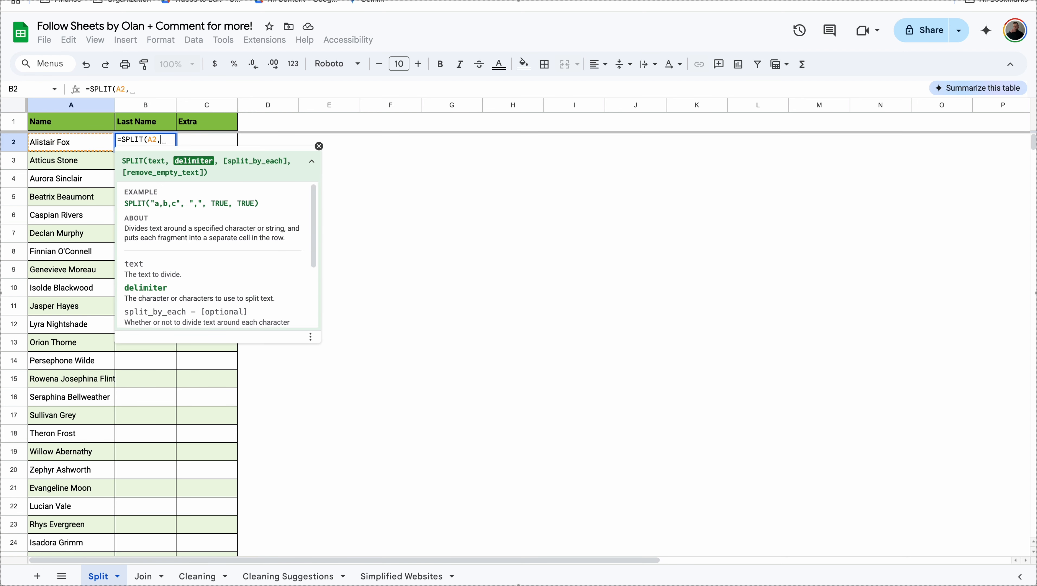
{"action": "type", "text": "\""}
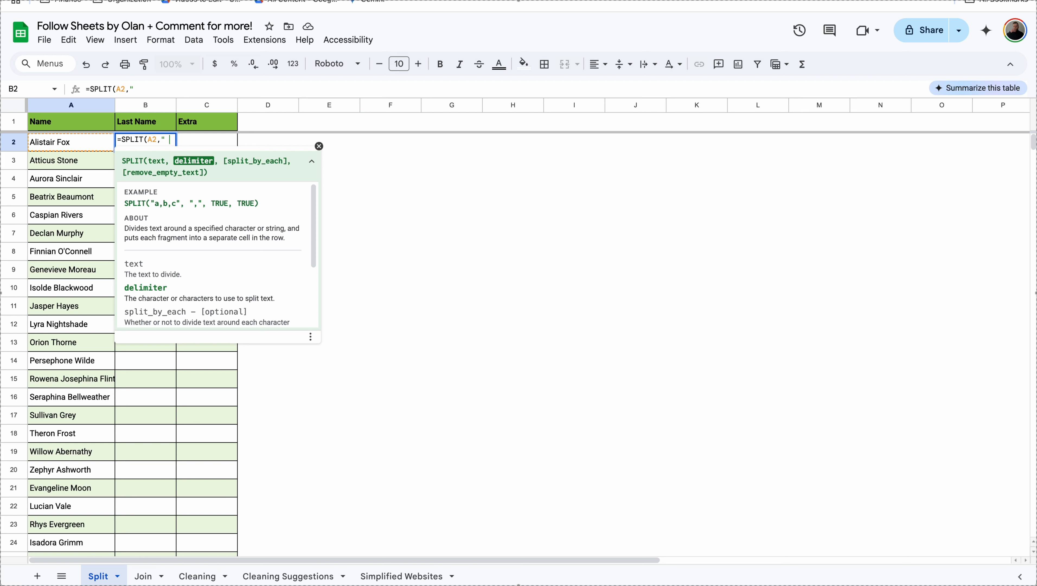
{"action": "type", "text": " \""}
{"action": "key", "text": "Return"}
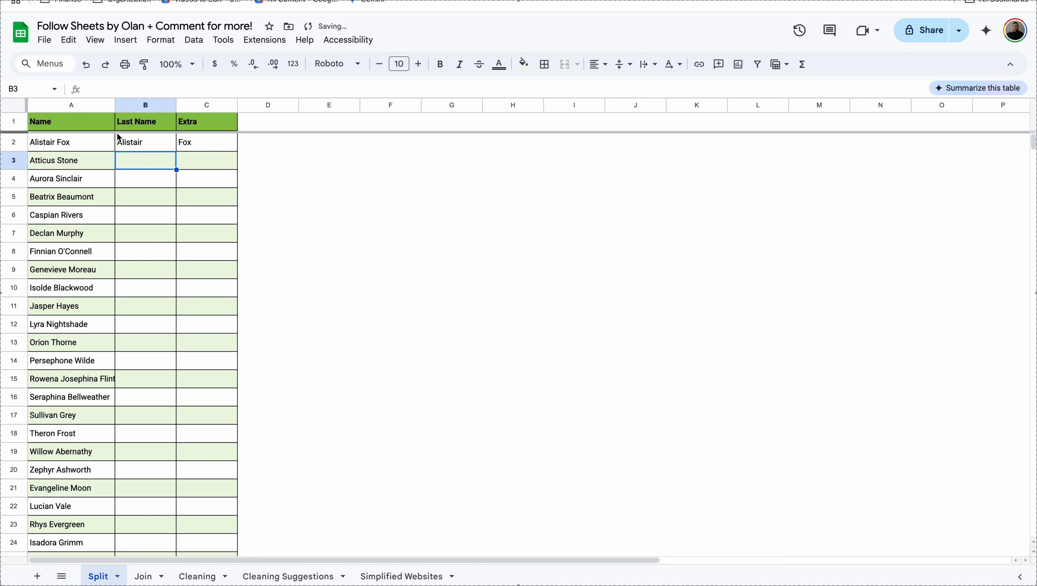
Step: Fill the SPLIT formula from B2 down the column to the end of the name list
{"action": "left_click", "coordinate": [159, 142]}
{"action": "left_click", "coordinate": [203, 145]}
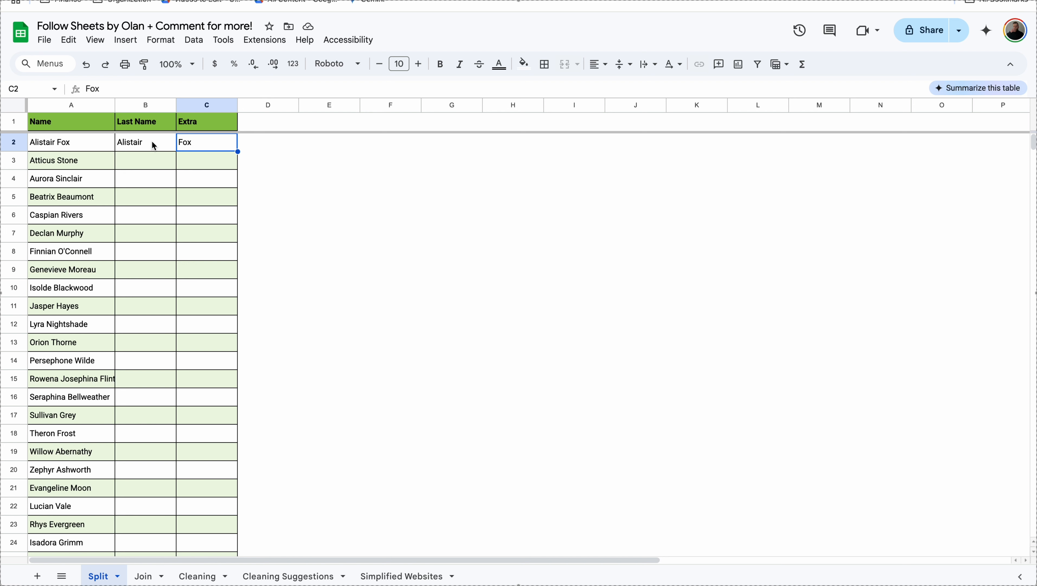
{"action": "left_click", "coordinate": [126, 142]}
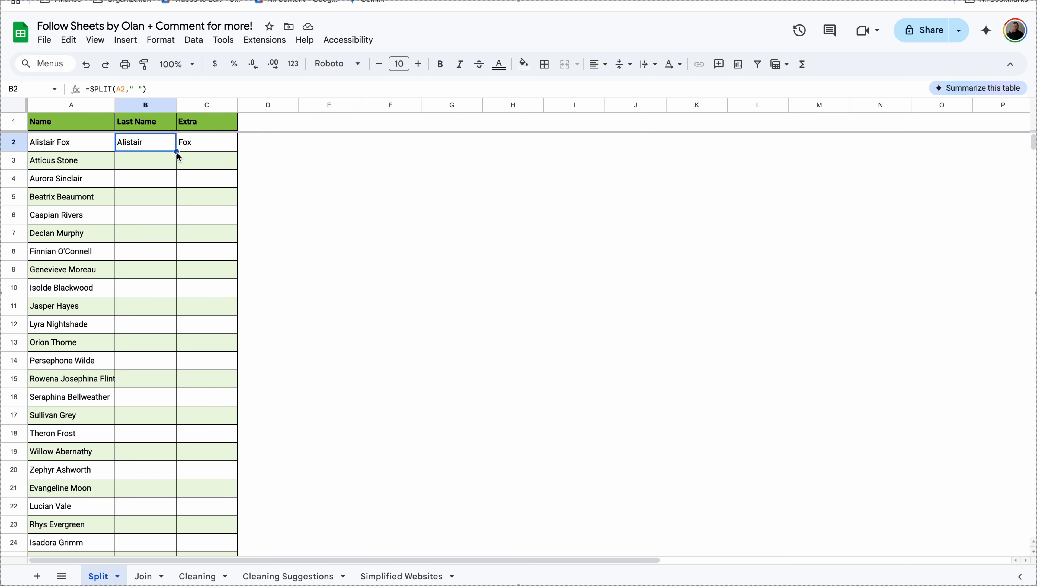
{"action": "double_click", "coordinate": [176, 152]}
Step: Examine how the three-part name in row 15 is divided across the cells beside it
{"action": "left_click", "coordinate": [106, 384]}
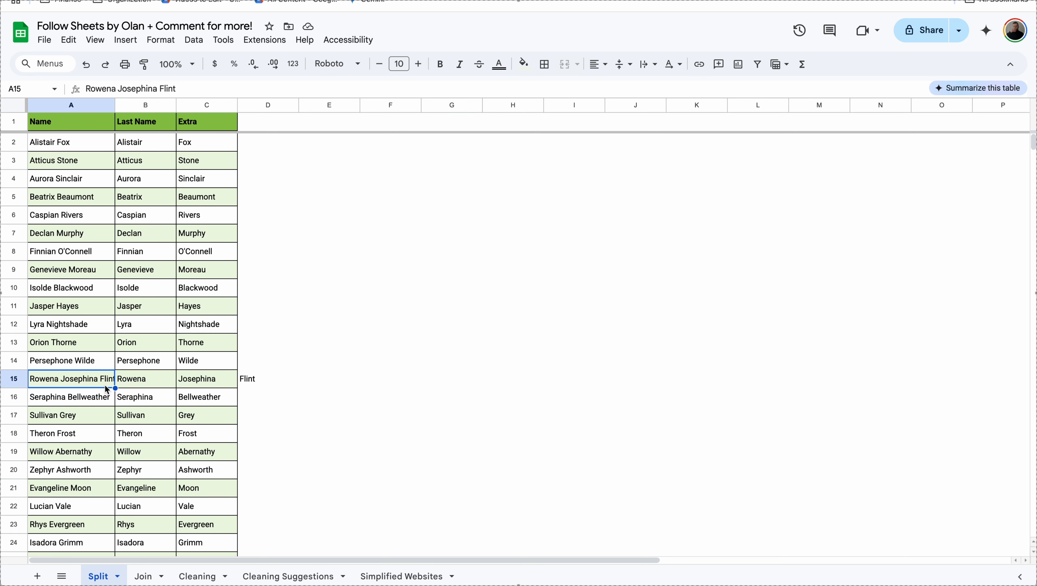
{"action": "left_click", "coordinate": [143, 385]}
{"action": "left_click", "coordinate": [206, 382]}
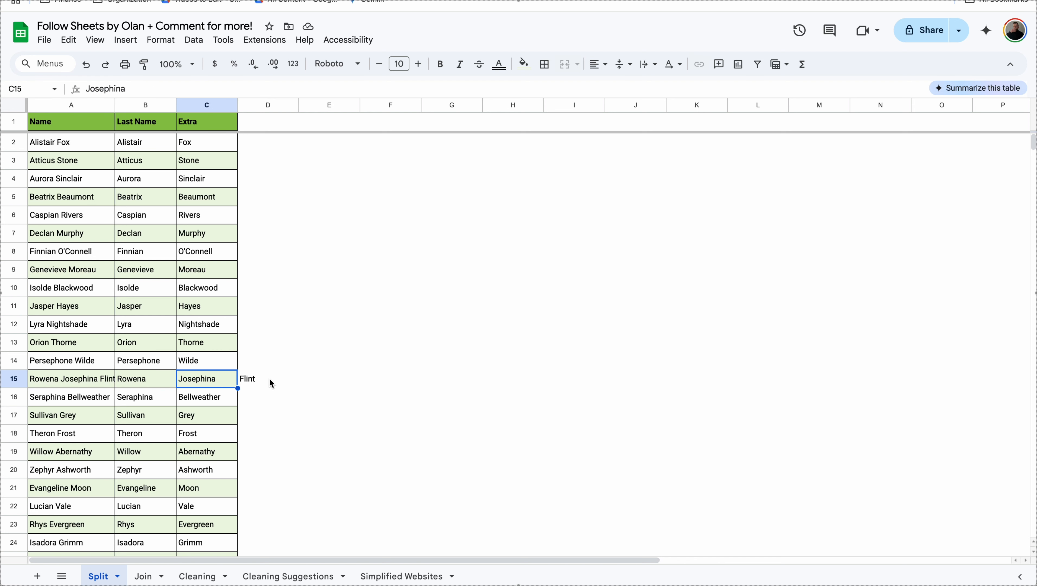
{"action": "left_click", "coordinate": [264, 381]}
{"action": "left_click", "coordinate": [207, 382]}
{"action": "left_click", "coordinate": [161, 385]}
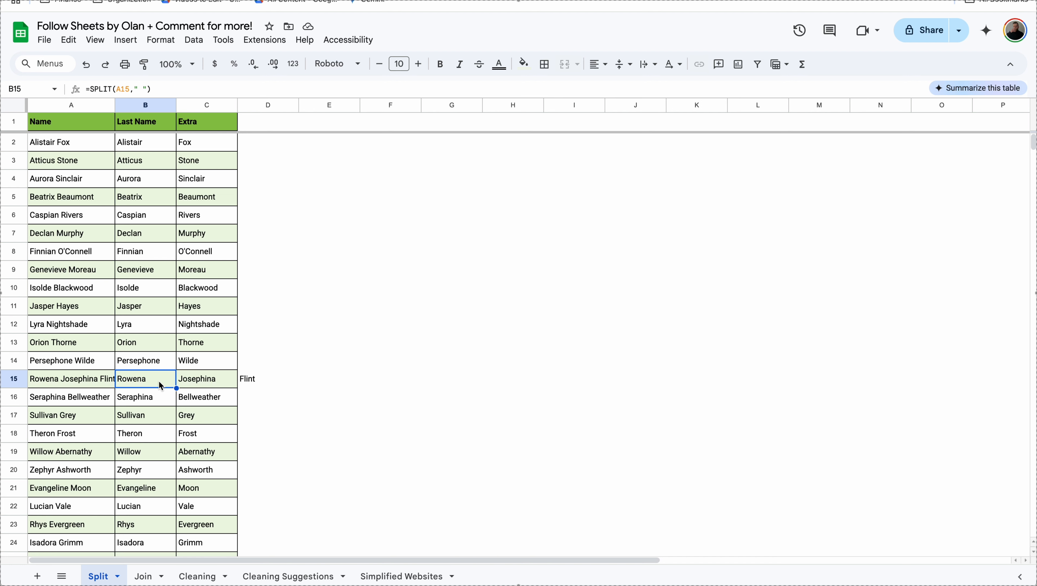
Step: Try deleting the Name column while the SPLIT formulas depend on it, and undo the deletion
{"action": "left_click", "coordinate": [70, 160]}
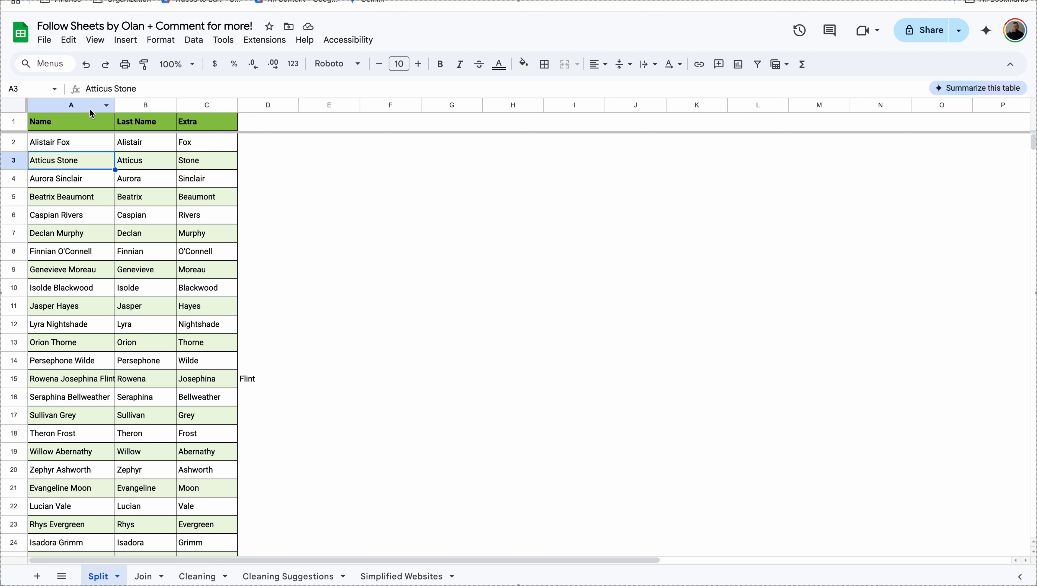
{"action": "right_click", "coordinate": [72, 105]}
{"action": "left_click", "coordinate": [141, 251]}
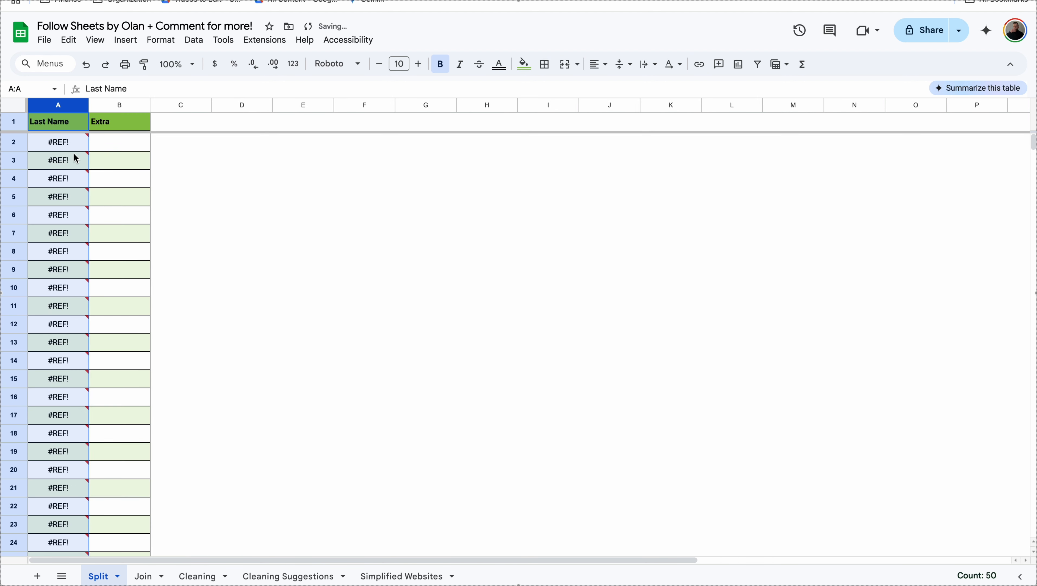
{"action": "mouse_move", "coordinate": [76, 158]}
{"action": "key", "text": "ctrl+z"}
{"action": "left_click", "coordinate": [139, 142]}
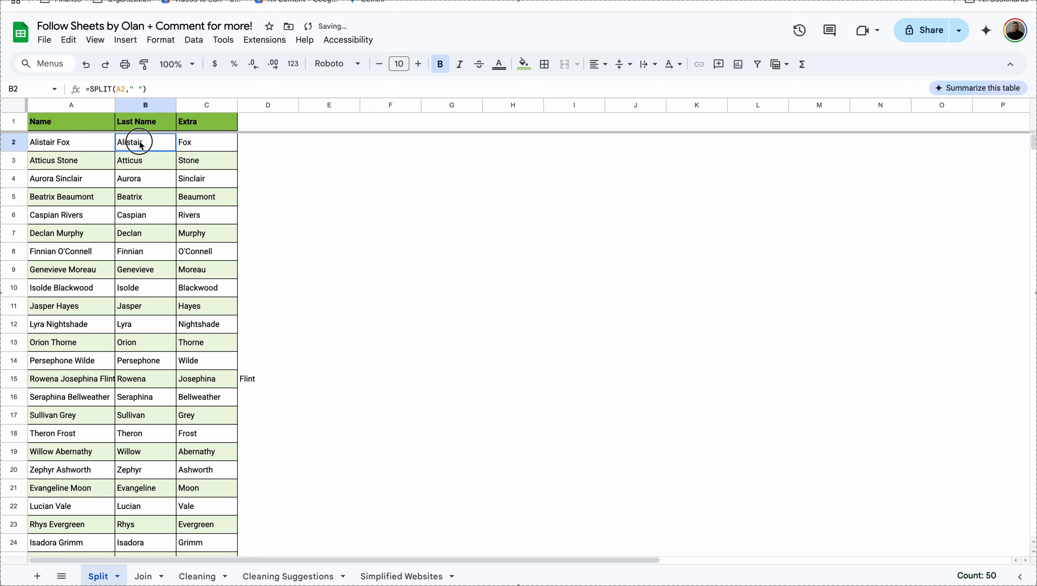
Step: Replace the formulas in columns B and C with their results by copying the columns and pasting values only
{"action": "left_click_drag", "start_coordinate": [148, 104], "coordinate": [200, 102]}
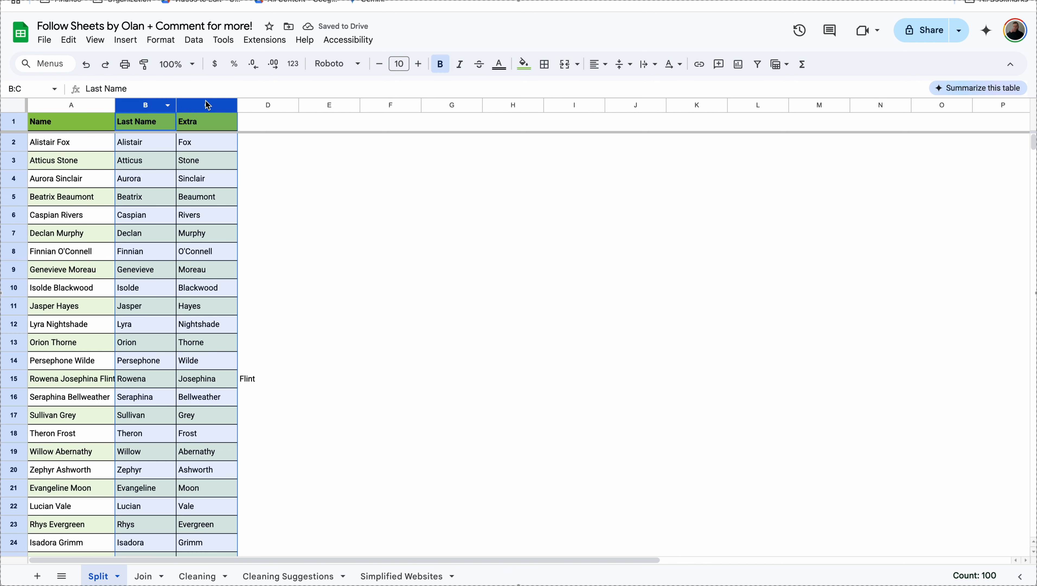
{"action": "right_click", "coordinate": [204, 104]}
{"action": "left_click", "coordinate": [230, 134]}
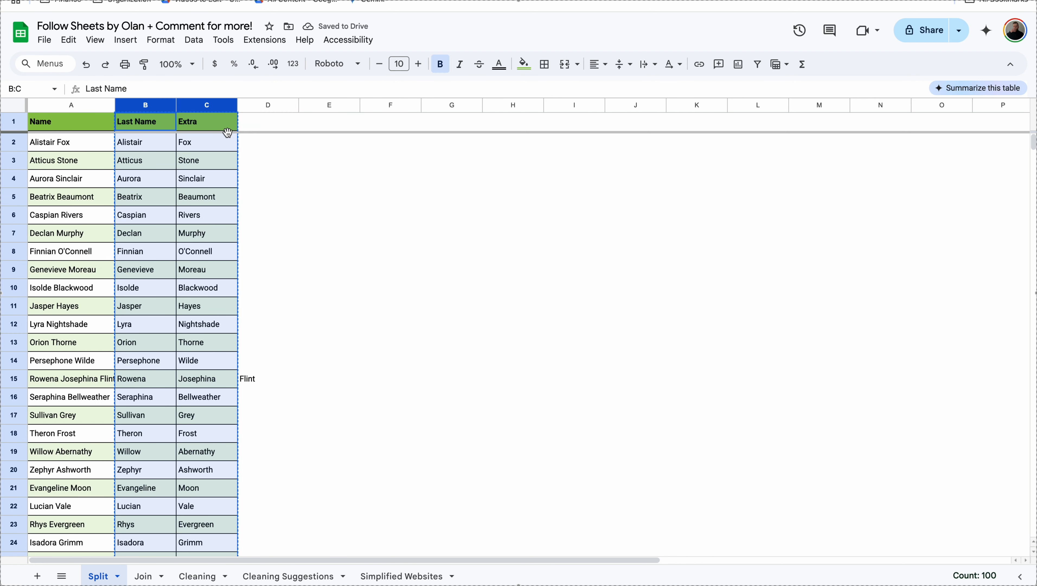
{"action": "right_click", "coordinate": [197, 104]}
{"action": "mouse_move", "coordinate": [252, 184]}
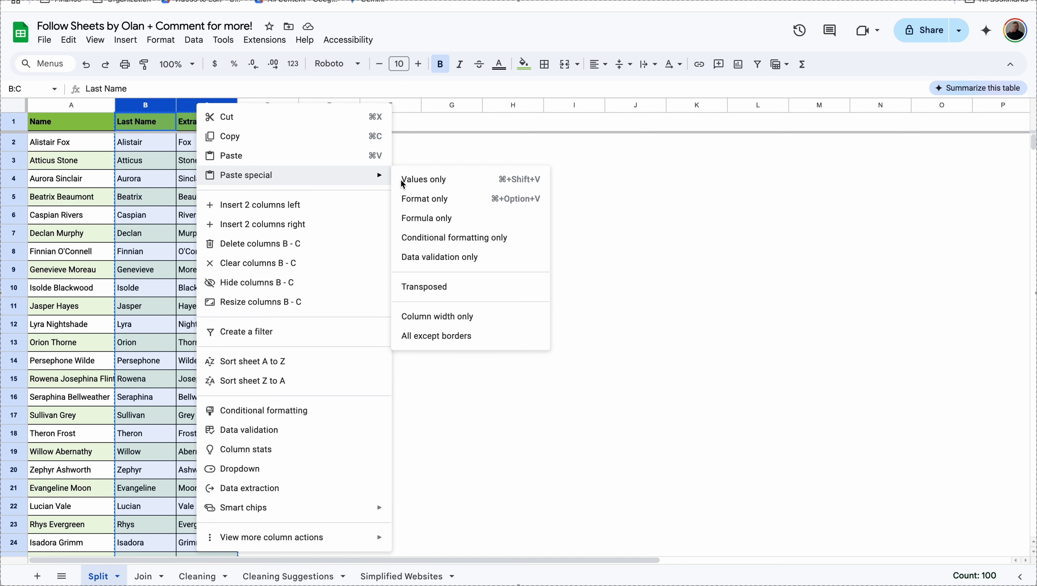
{"action": "left_click", "coordinate": [423, 176]}
{"action": "left_click", "coordinate": [166, 150]}
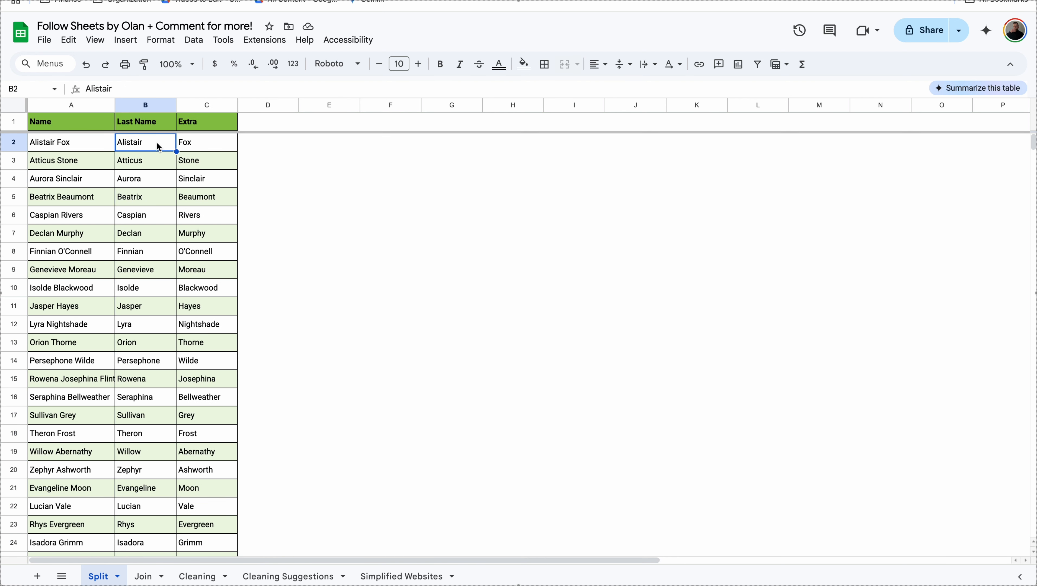
Step: Delete the Name column, and undo the changes back to the original names with columns B and C empty
{"action": "left_click", "coordinate": [76, 107]}
{"action": "right_click", "coordinate": [76, 106]}
{"action": "left_click", "coordinate": [123, 244]}
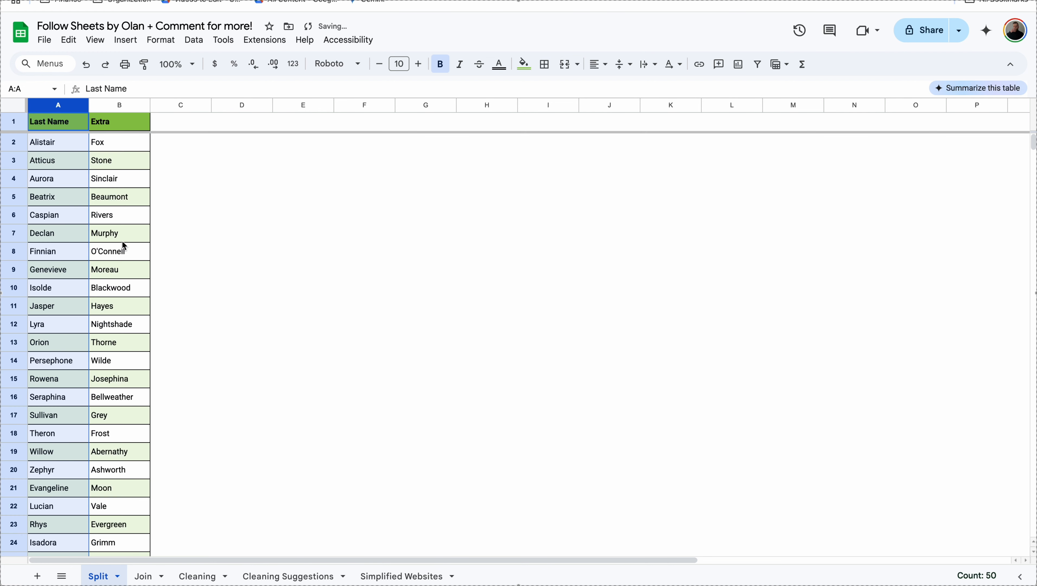
{"action": "left_click", "coordinate": [122, 241]}
{"action": "key", "text": "ctrl+z"}
Step: Split the full names in column A into separate columns using Split text to columns with the Space separator
{"action": "left_click", "coordinate": [70, 142]}
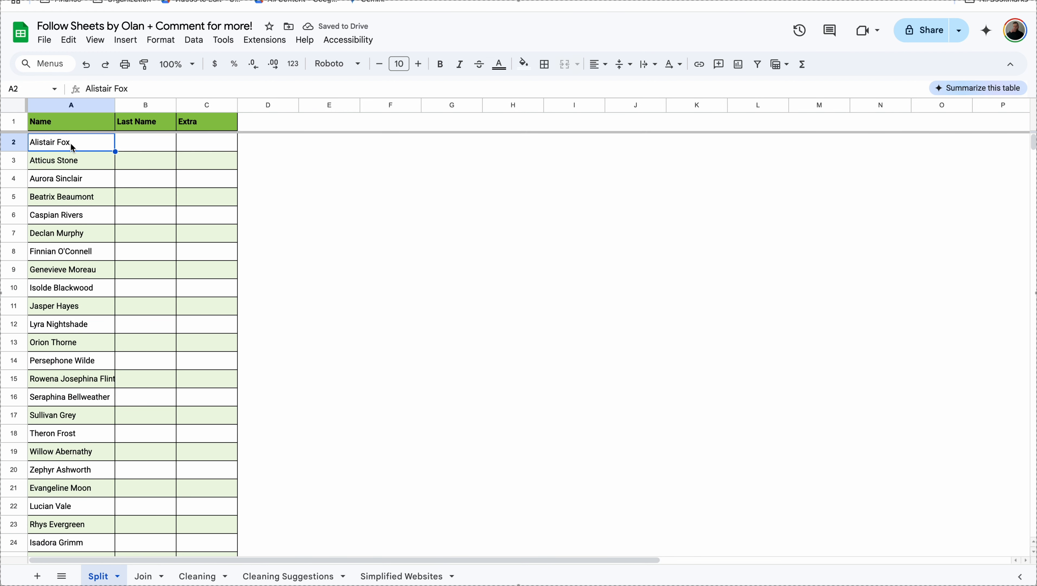
{"action": "left_click", "coordinate": [74, 108]}
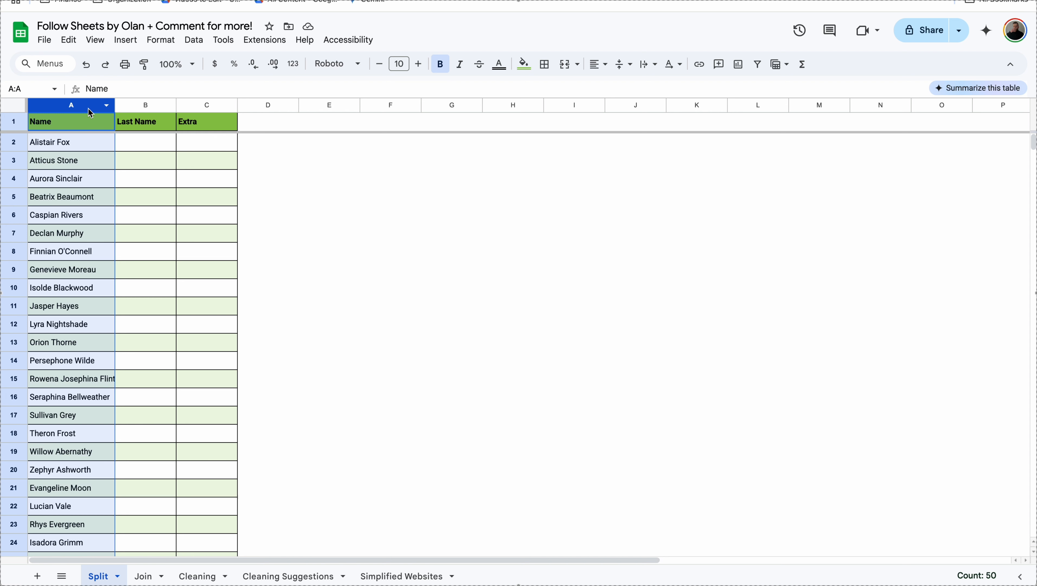
{"action": "left_click", "coordinate": [193, 40]}
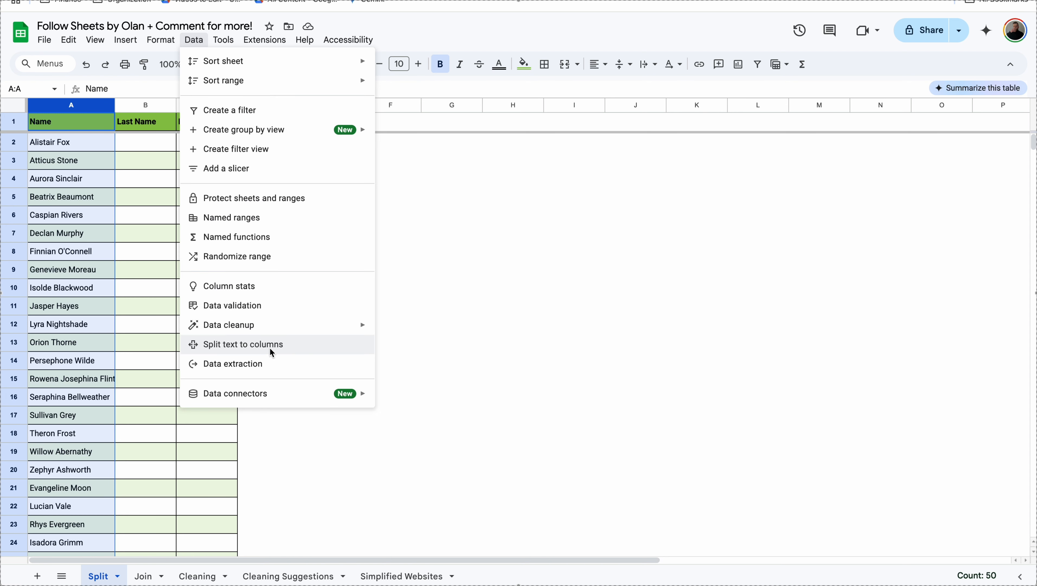
{"action": "left_click", "coordinate": [304, 352]}
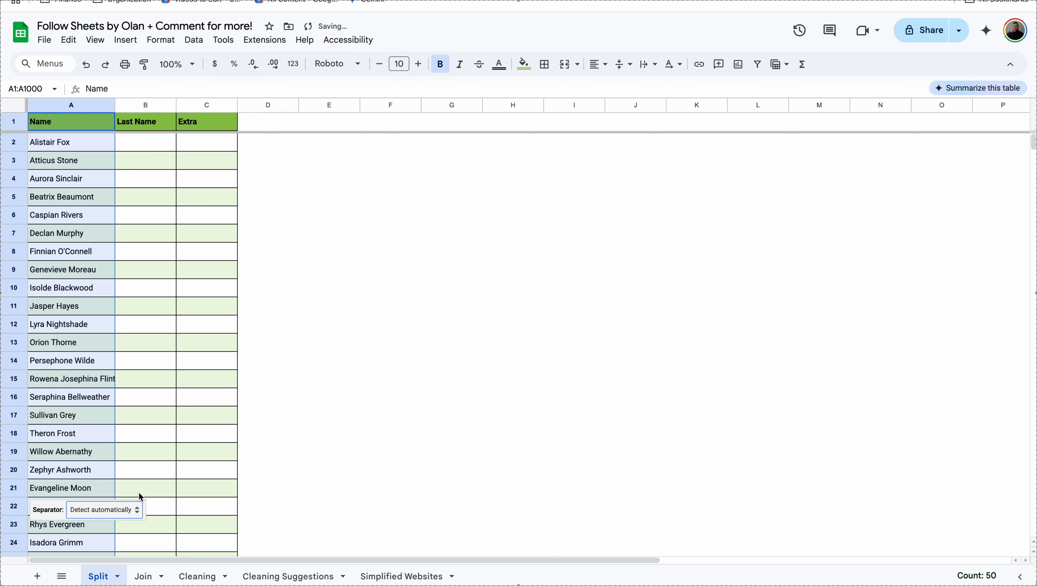
{"action": "left_click", "coordinate": [134, 515]}
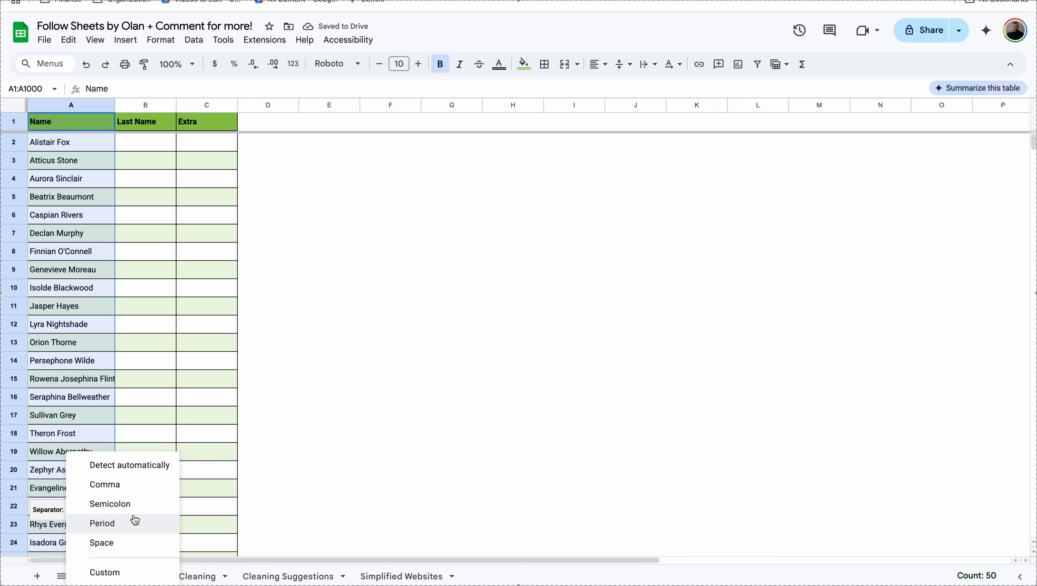
{"action": "left_click", "coordinate": [127, 542]}
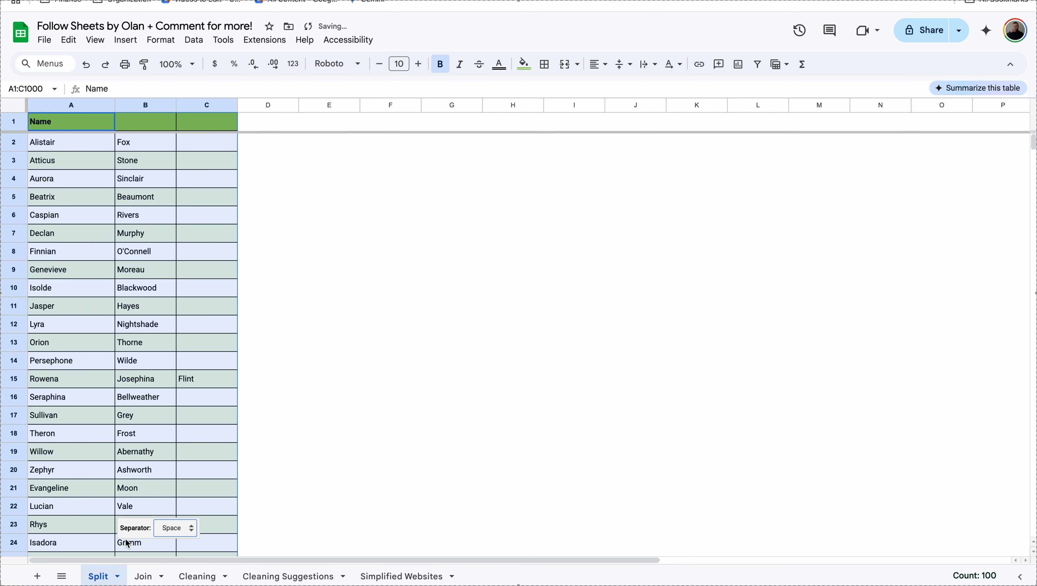
{"action": "left_click", "coordinate": [144, 252]}
{"action": "left_click", "coordinate": [107, 146]}
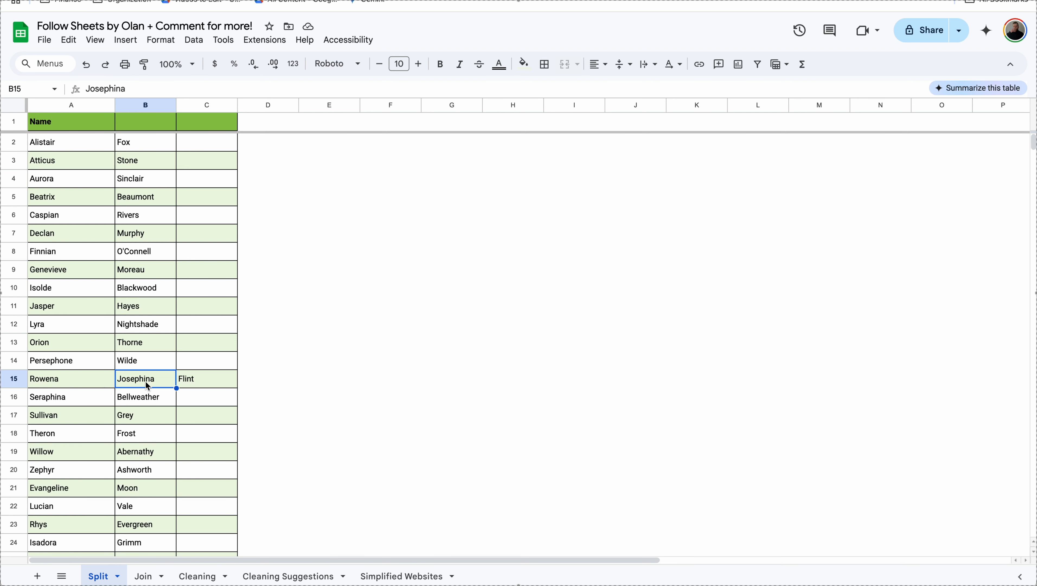
Step: Copy the middle name in B15 and filter columns A to C to hide rows with blanks in column C
{"action": "key", "text": "ctrl+c"}
{"action": "left_click", "coordinate": [207, 105]}
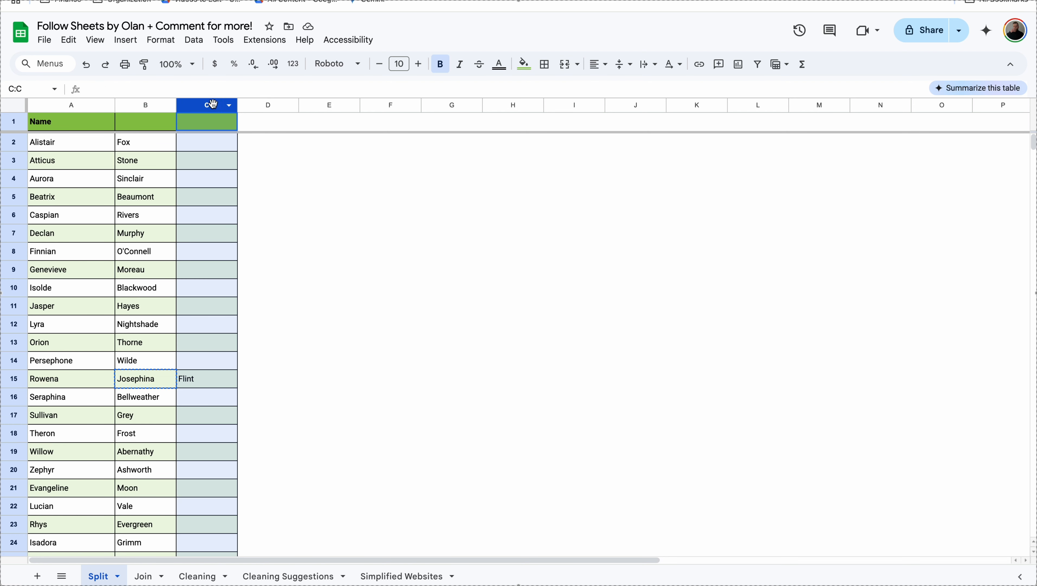
{"action": "left_click", "coordinate": [72, 105], "text": "shift"}
{"action": "left_click", "coordinate": [757, 64]}
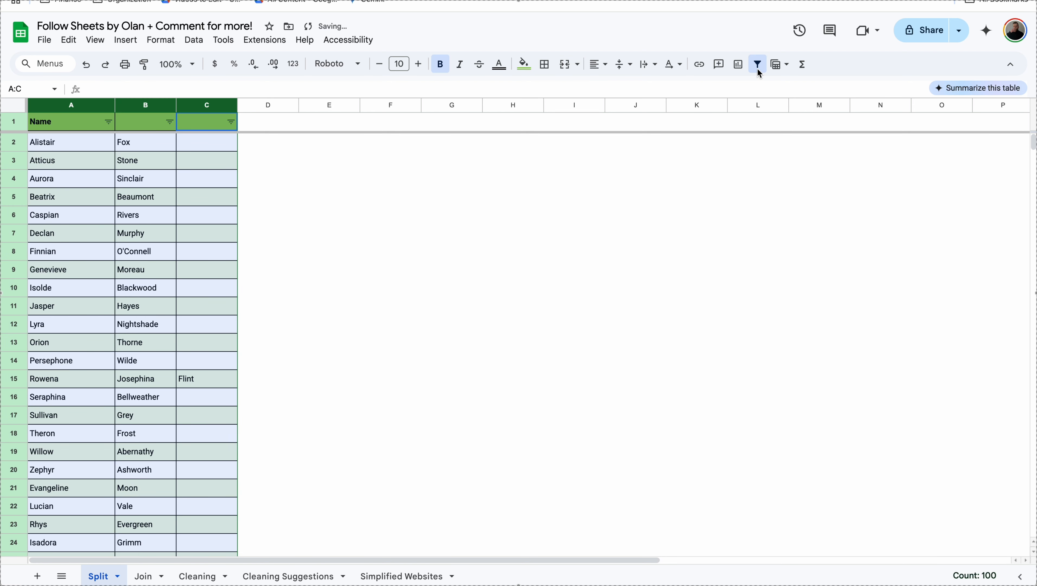
{"action": "left_click", "coordinate": [231, 121]}
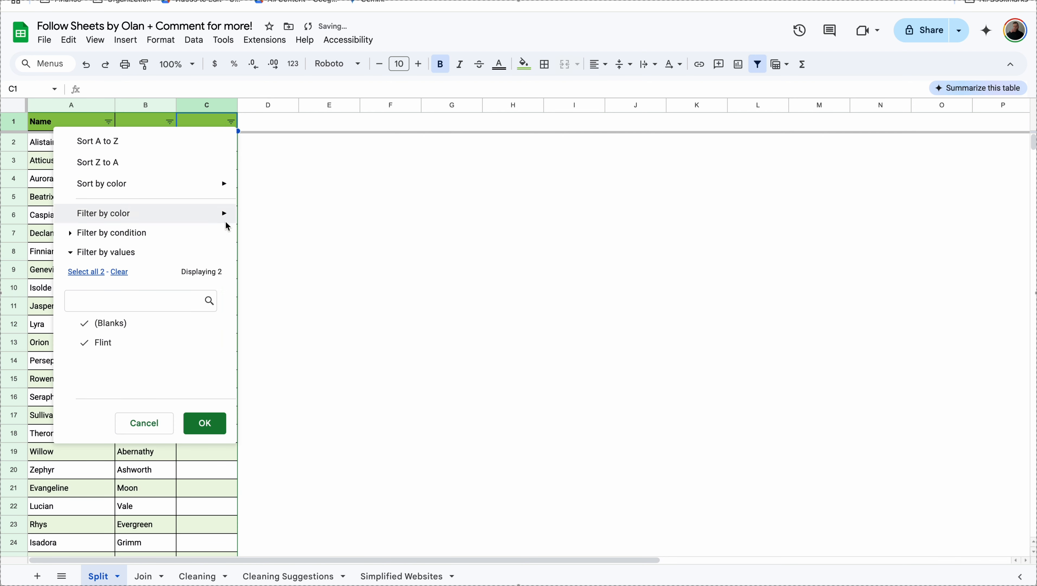
{"action": "left_click", "coordinate": [139, 326]}
{"action": "left_click", "coordinate": [205, 423]}
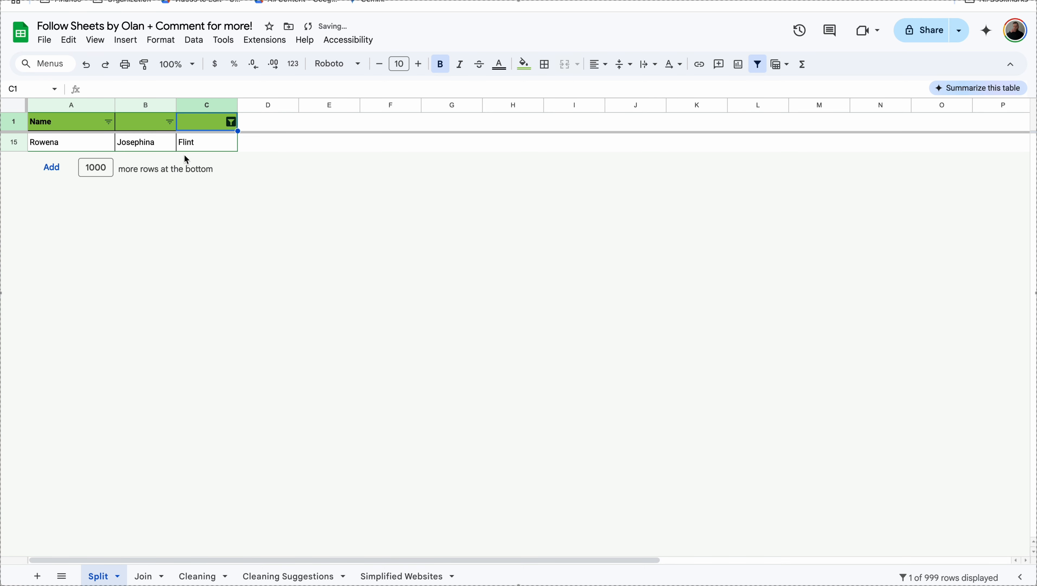
Step: Append the copied middle name to the first name in A15, and move the last name from C15 to B15
{"action": "left_click", "coordinate": [162, 146]}
{"action": "left_click_drag", "start_coordinate": [126, 88], "coordinate": [85, 88]}
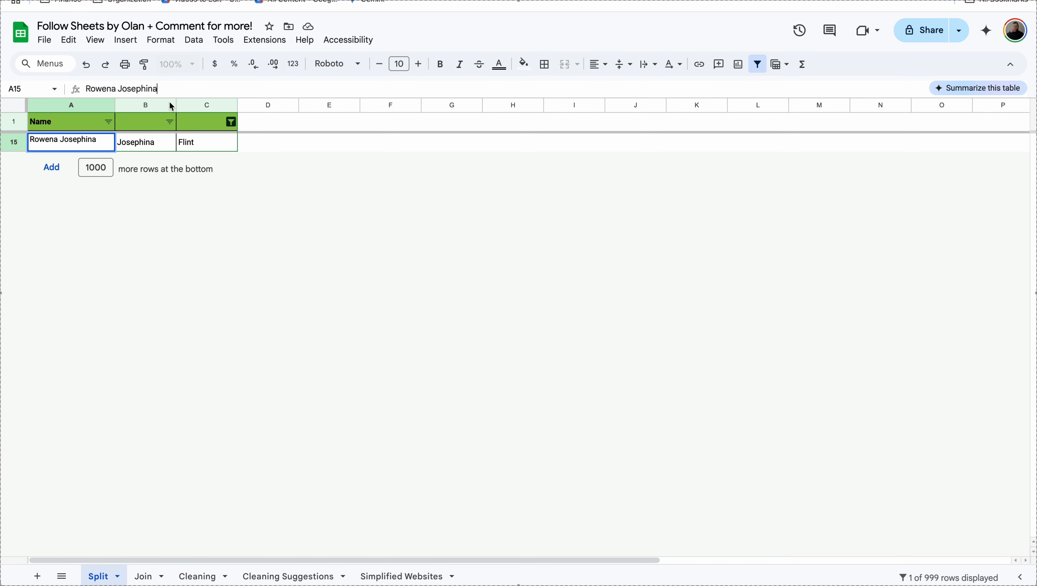
{"action": "left_click", "coordinate": [206, 141]}
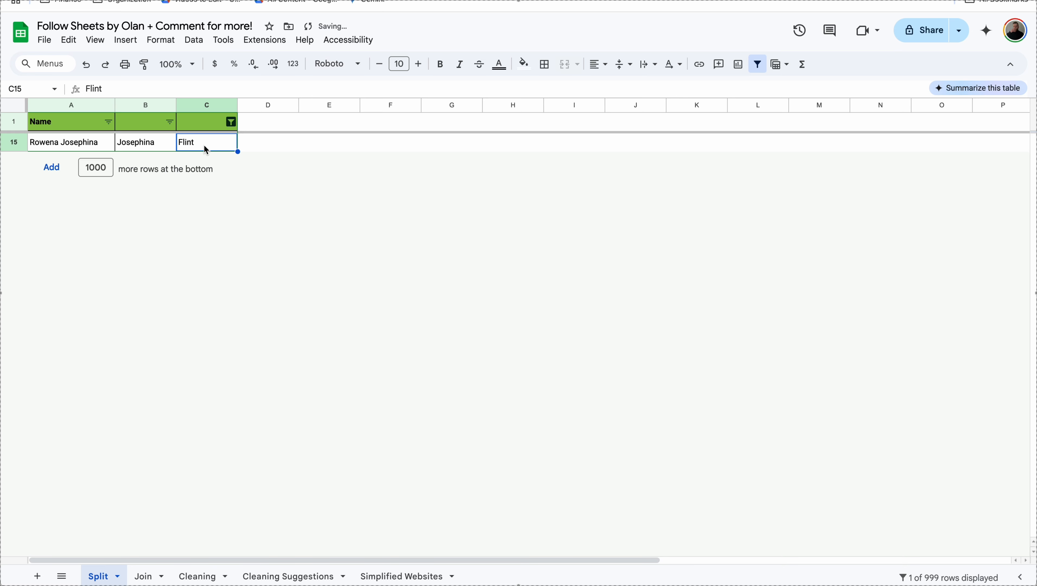
{"action": "key", "text": "super+c"}
{"action": "key", "text": "Left"}
{"action": "key", "text": "super+v"}
{"action": "key", "text": "Right"}
{"action": "key", "text": "Delete"}
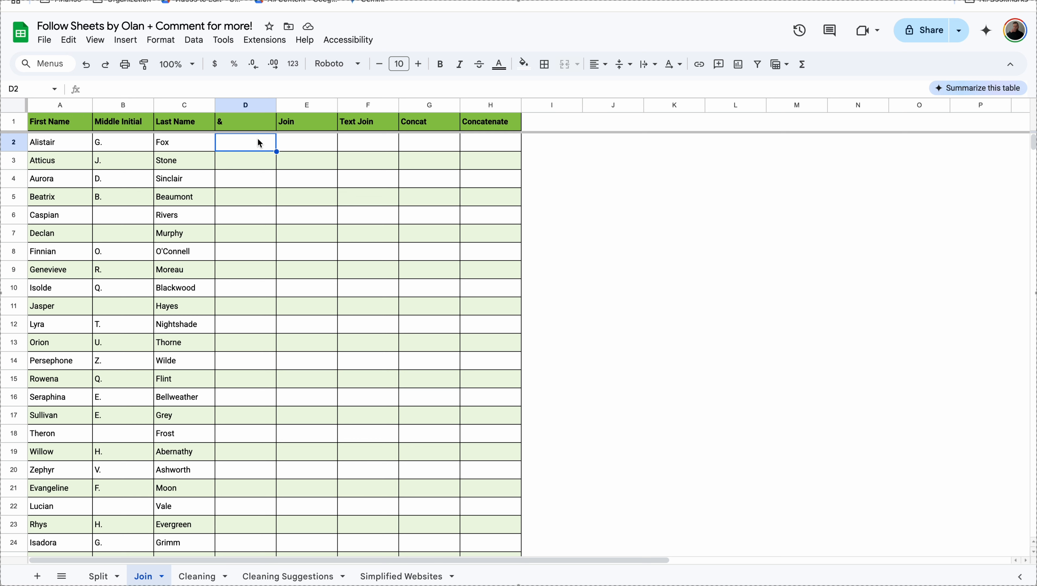
{"action": "left_click", "coordinate": [301, 149]}
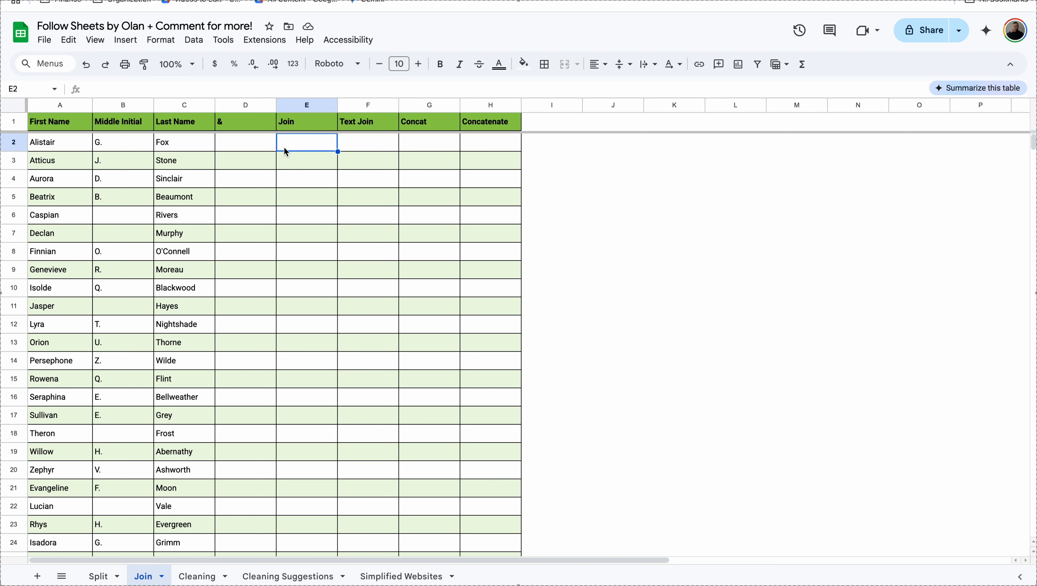
{"action": "left_click", "coordinate": [248, 149]}
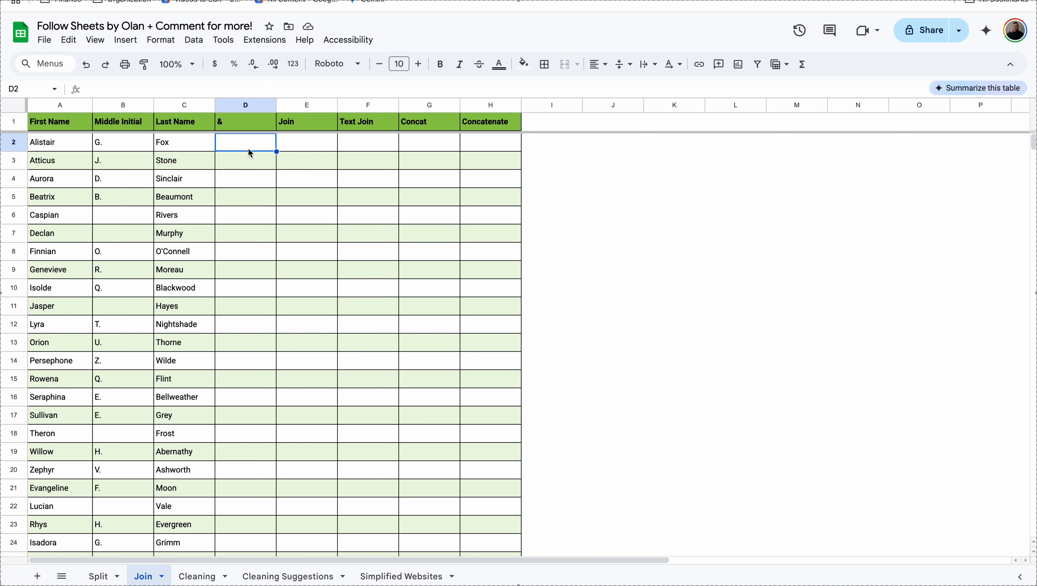
{"action": "left_click", "coordinate": [383, 141]}
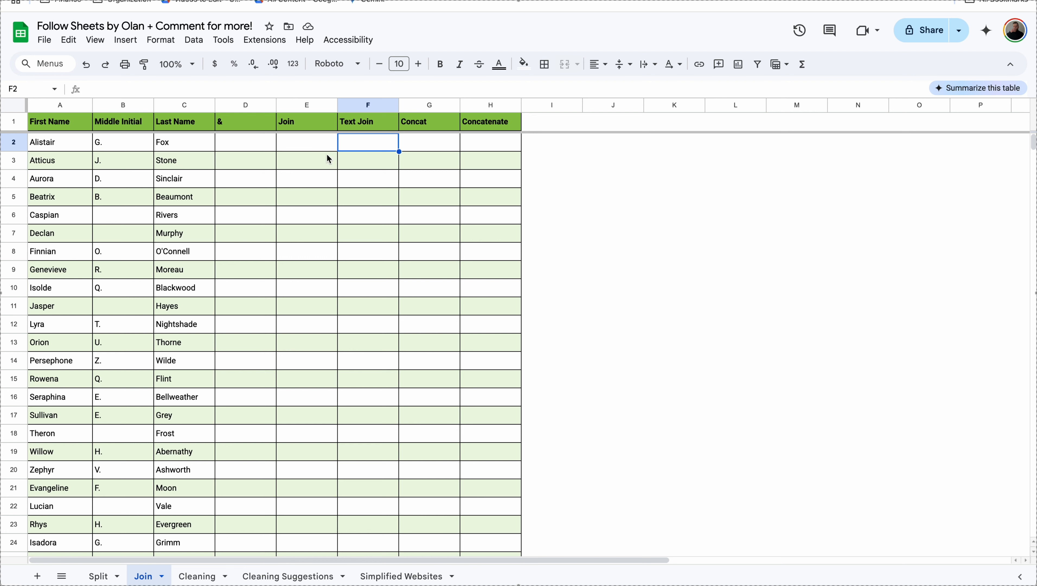
{"action": "left_click", "coordinate": [313, 145]}
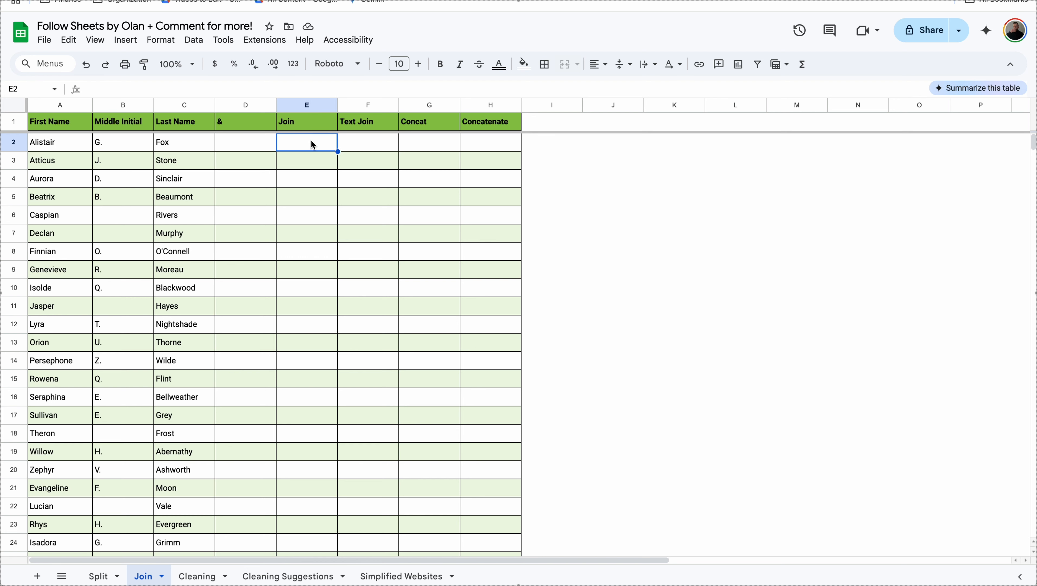
{"action": "left_click", "coordinate": [253, 139]}
{"action": "left_click", "coordinate": [357, 142]}
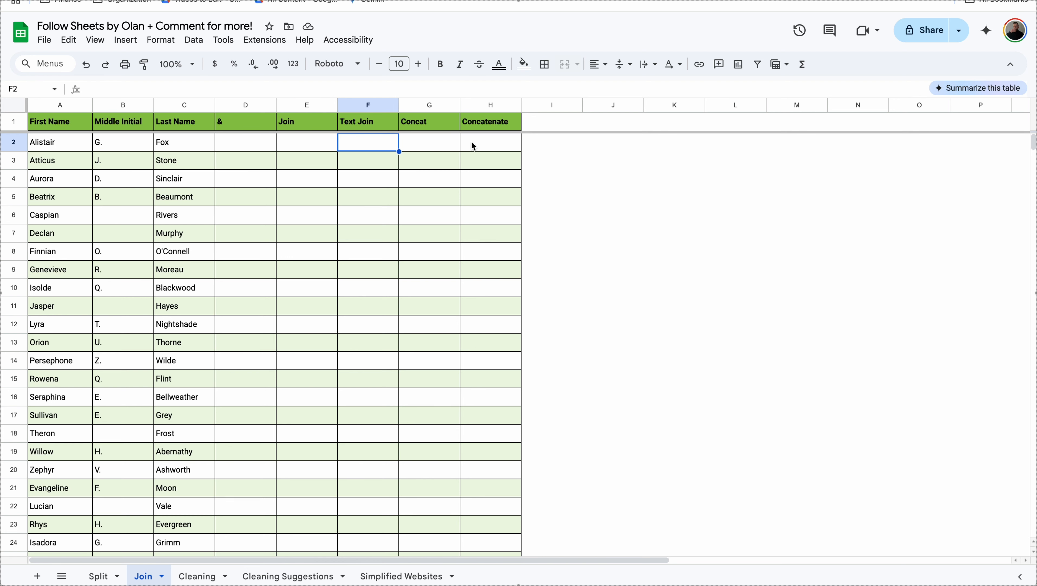
Step: Join the first name, middle initial and last name in D2 with the formula =A2&" "&B2&" "&C2
{"action": "left_click", "coordinate": [265, 147]}
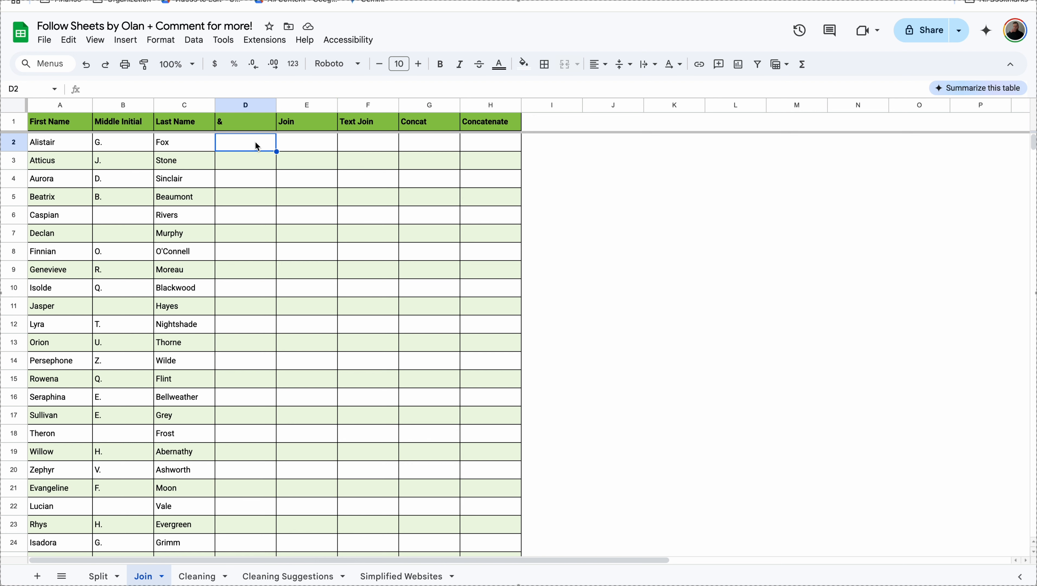
{"action": "type", "text": "="}
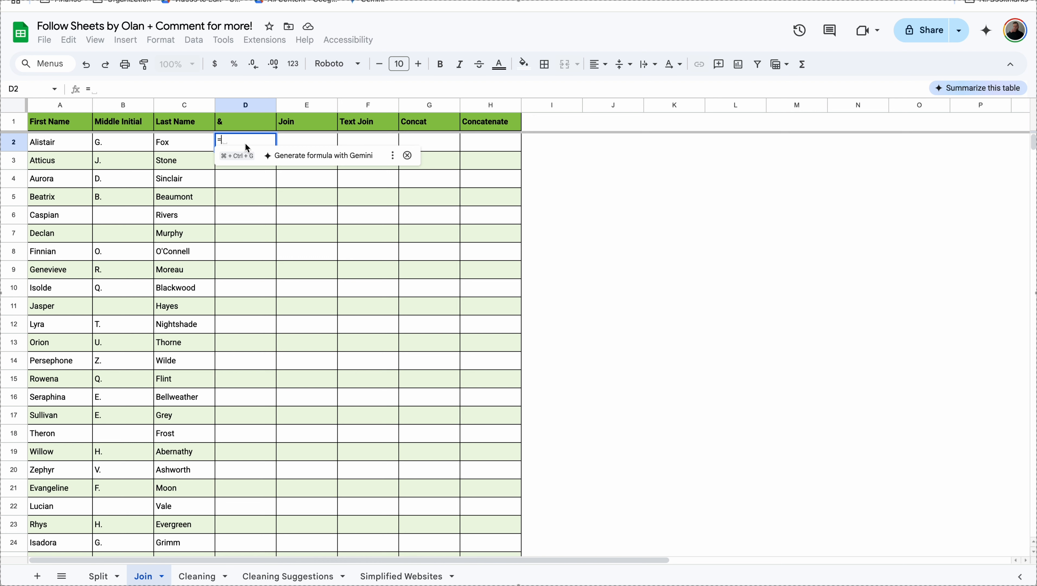
{"action": "left_click", "coordinate": [84, 145]}
{"action": "type", "text": "&"}
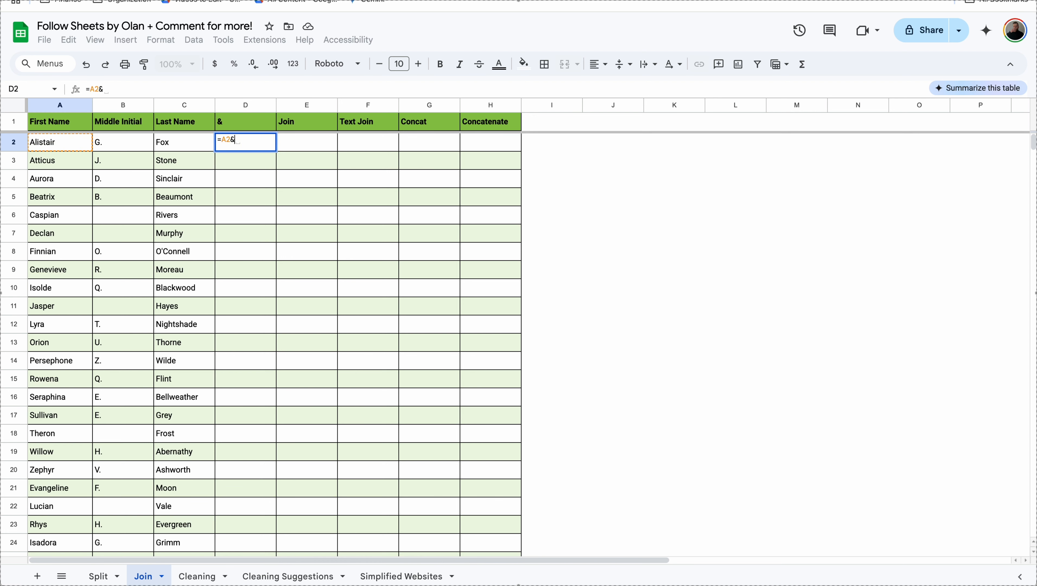
{"action": "type", "text": "\" "}
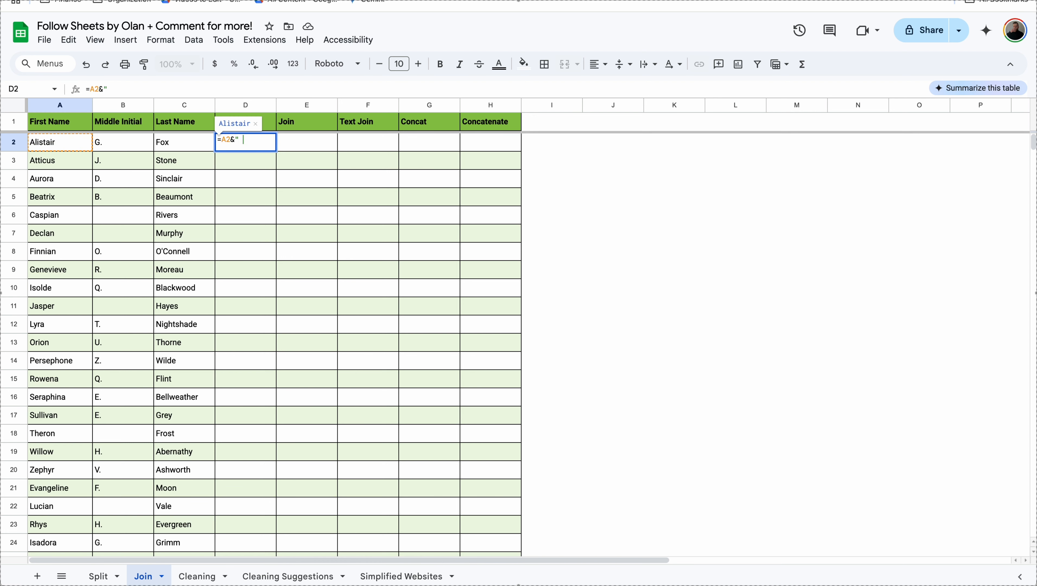
{"action": "type", "text": "\"&"}
{"action": "left_click", "coordinate": [128, 147]}
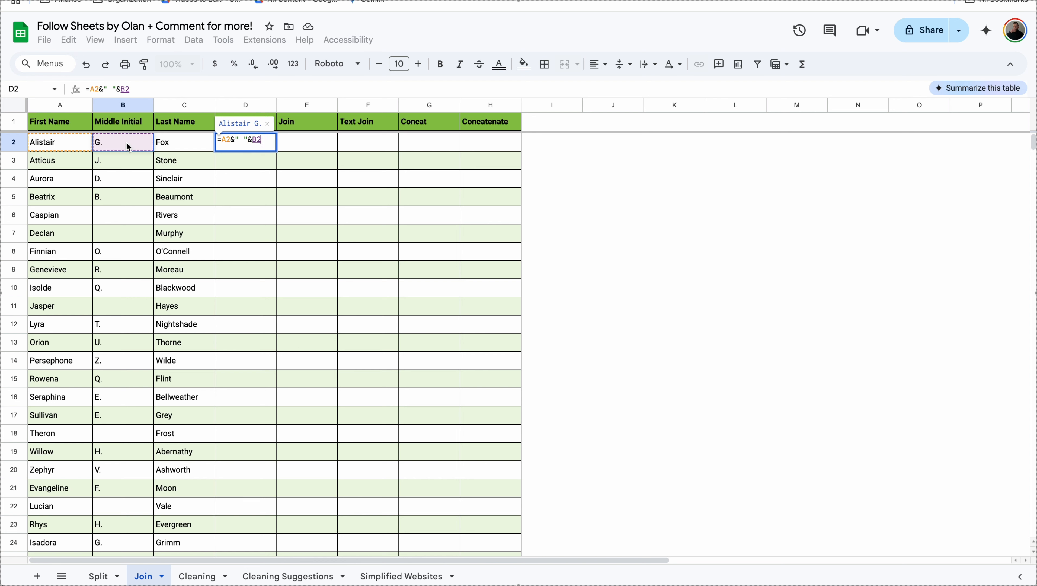
{"action": "type", "text": "&\" \"&"}
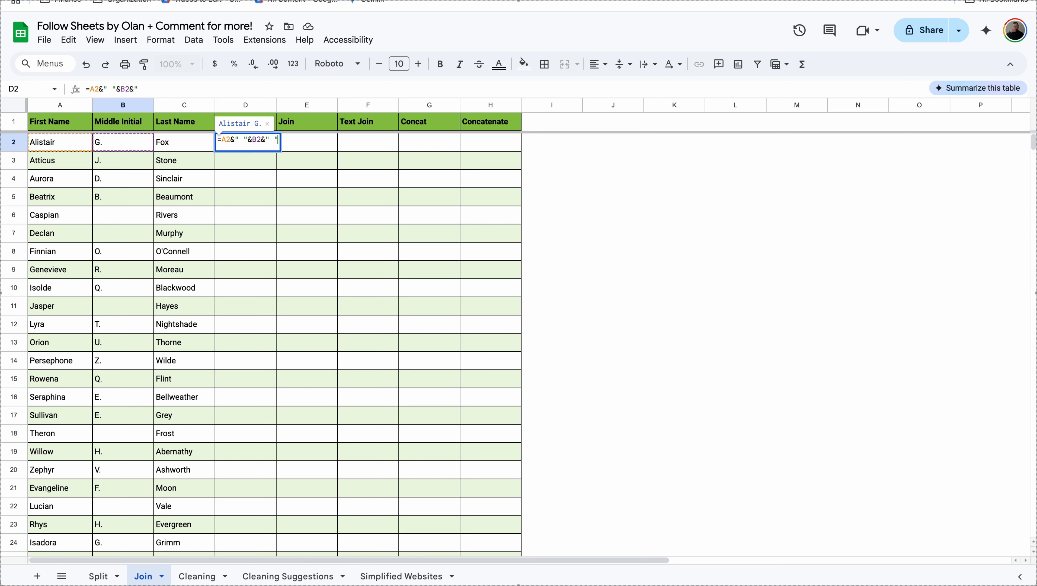
{"action": "left_click", "coordinate": [191, 146]}
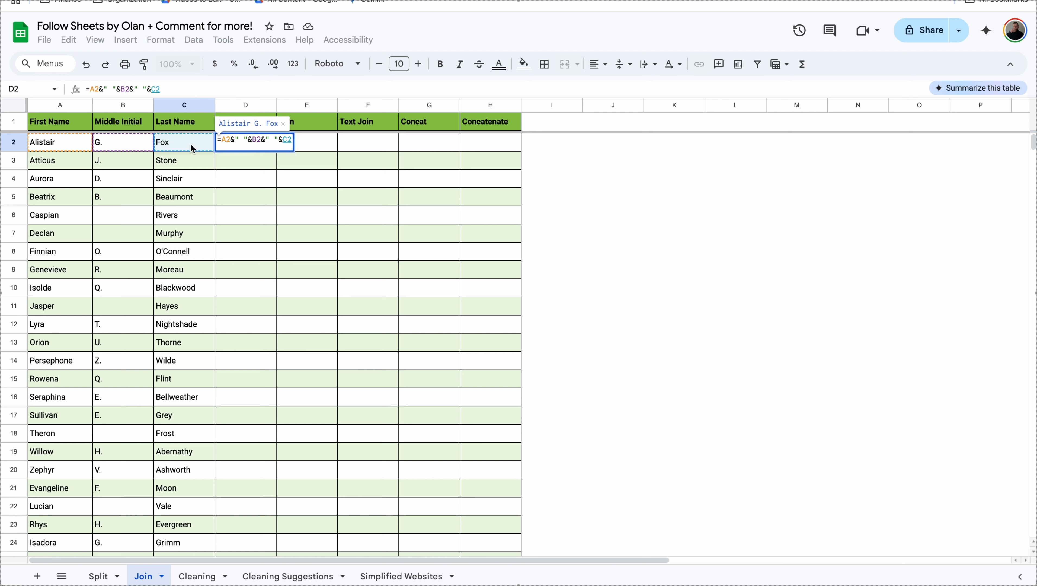
{"action": "key", "text": "Return"}
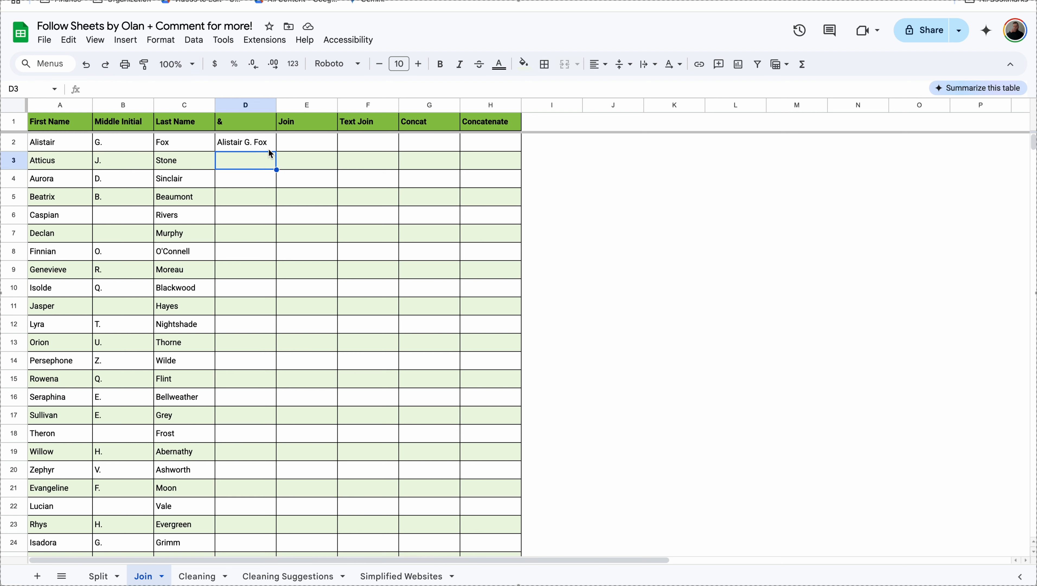
Step: Append the text " is great!" to the end of the joining formula in D2
{"action": "left_click", "coordinate": [252, 142]}
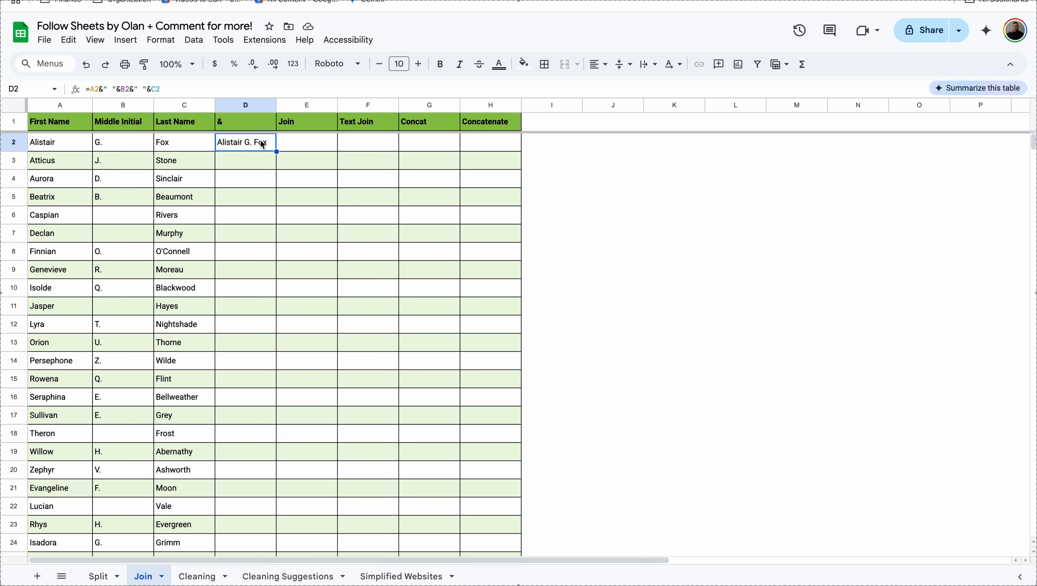
{"action": "left_click", "coordinate": [192, 88]}
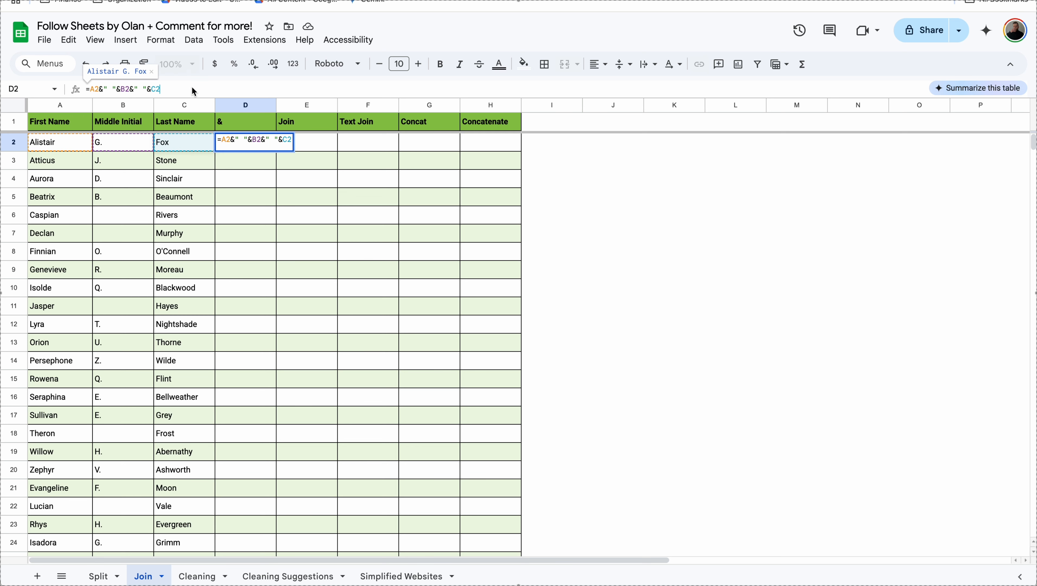
{"action": "type", "text": "&"}
{"action": "type", "text": "\" is gr"}
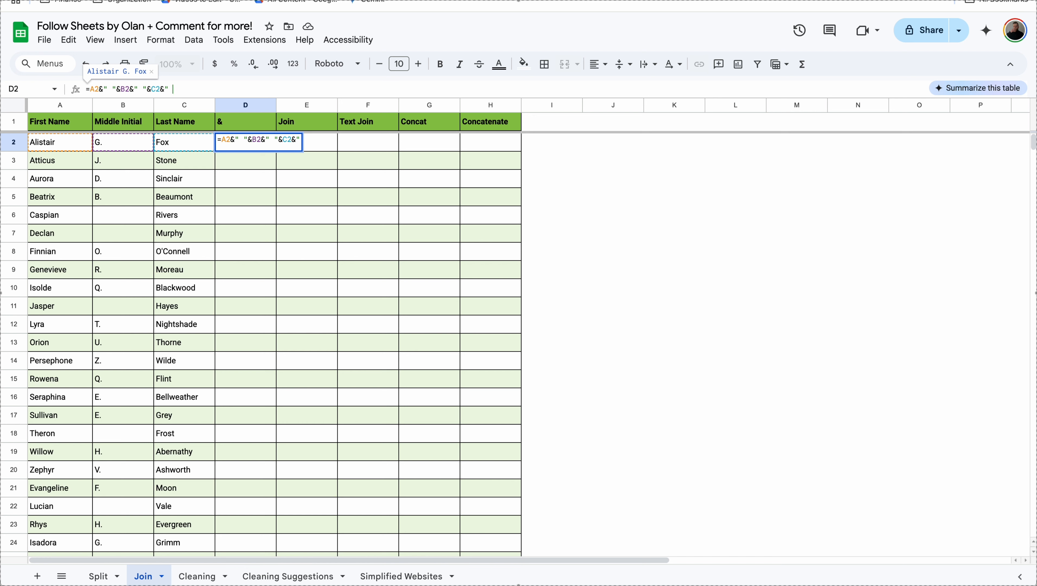
{"action": "type", "text": "eat!\""}
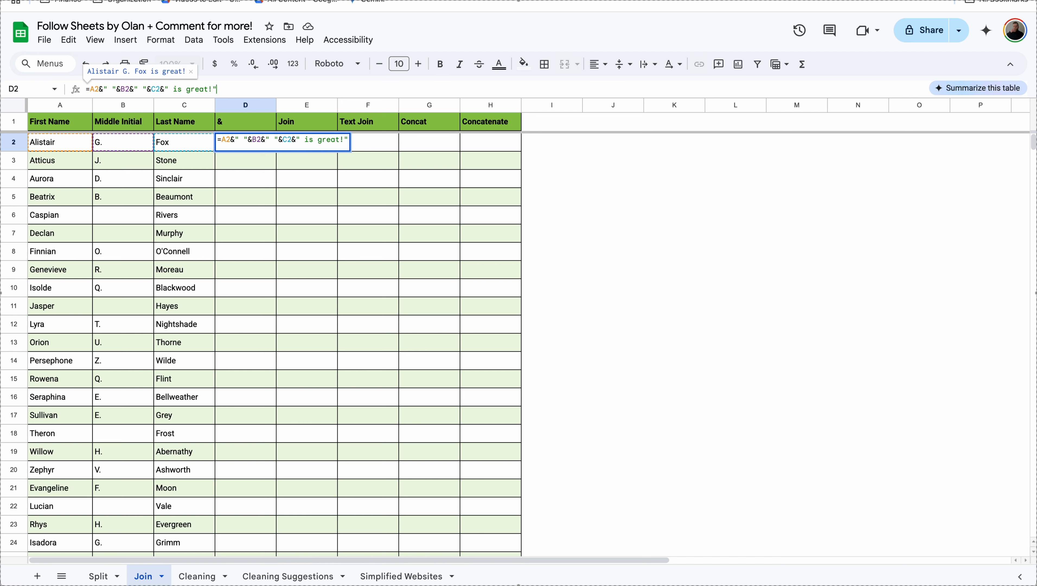
{"action": "key", "text": "Return"}
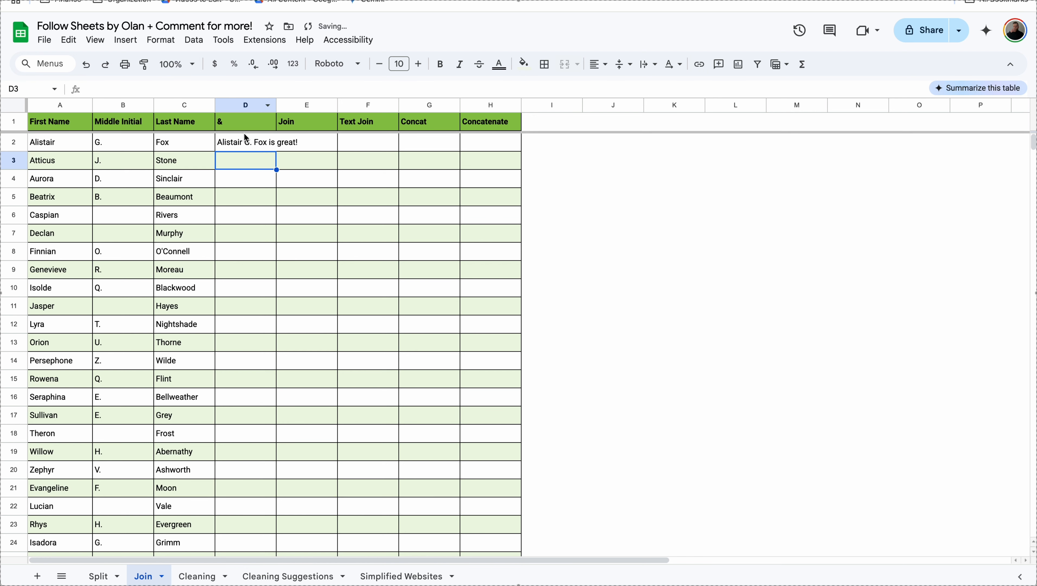
Step: Try dropping the middle initial from the D2 formula so it reads =A2&" "&C2&" is great!", and undo that edit
{"action": "left_click", "coordinate": [254, 141]}
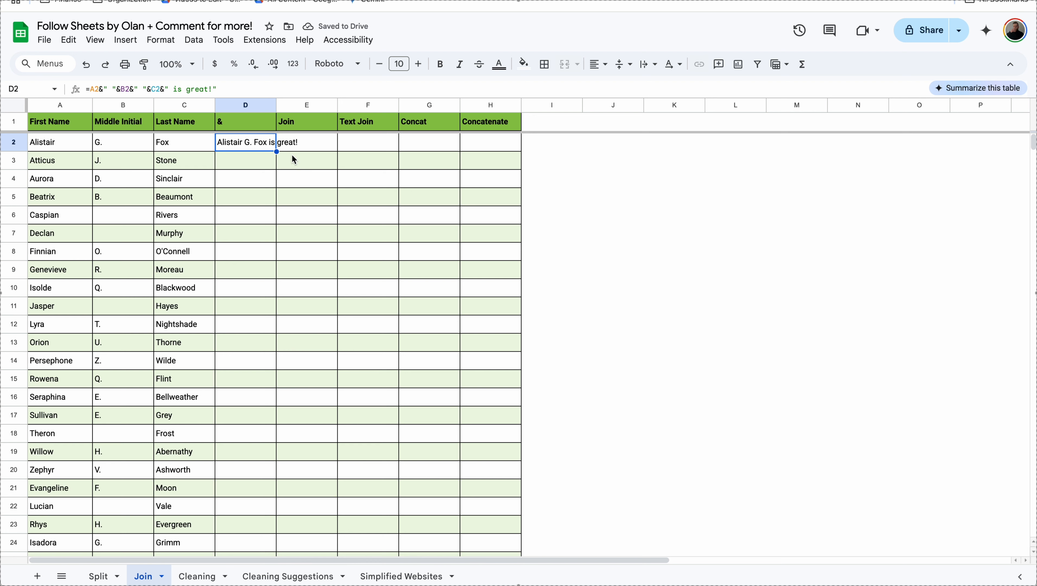
{"action": "left_click", "coordinate": [151, 89]}
{"action": "left_click", "coordinate": [151, 90]}
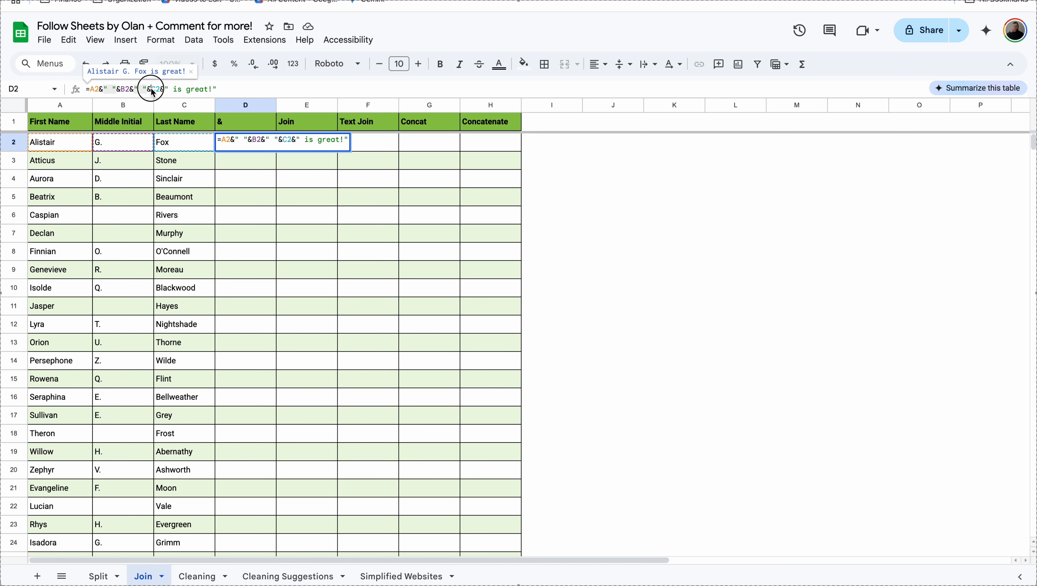
{"action": "left_click_drag", "start_coordinate": [152, 91], "coordinate": [109, 90]}
{"action": "key", "text": "BackSpace"}
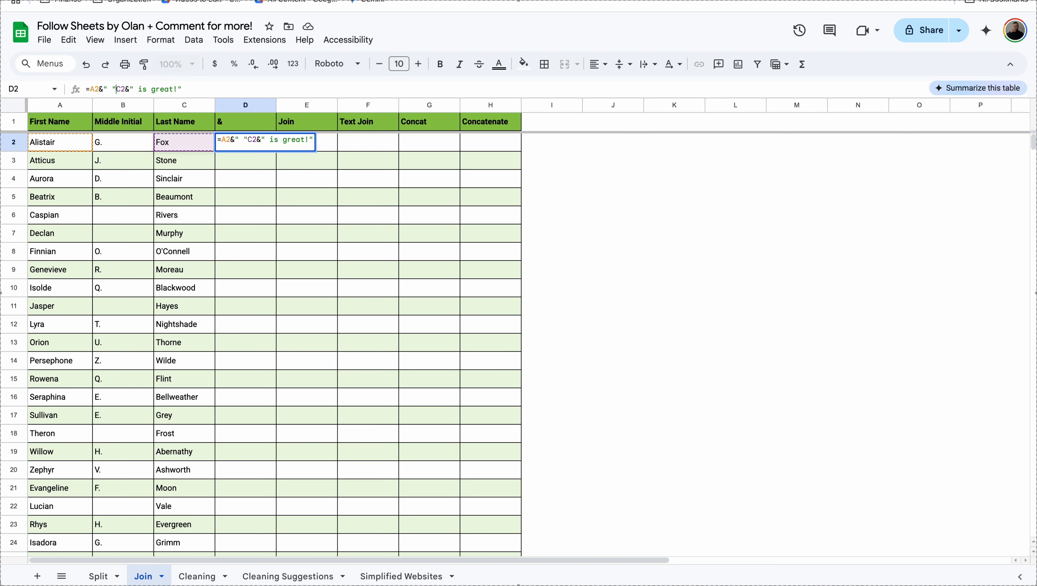
{"action": "type", "text": "&"}
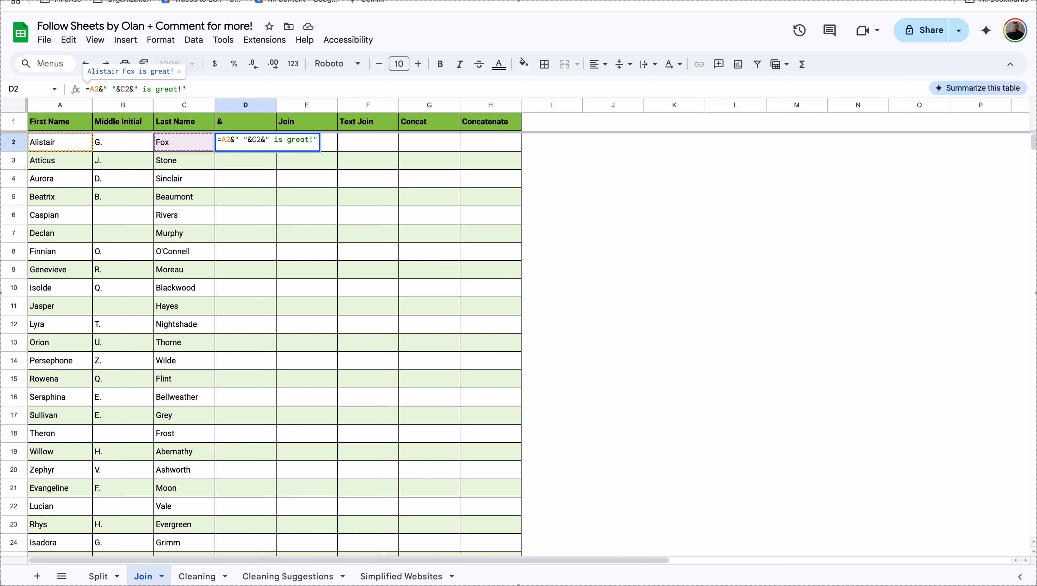
{"action": "key", "text": "Return"}
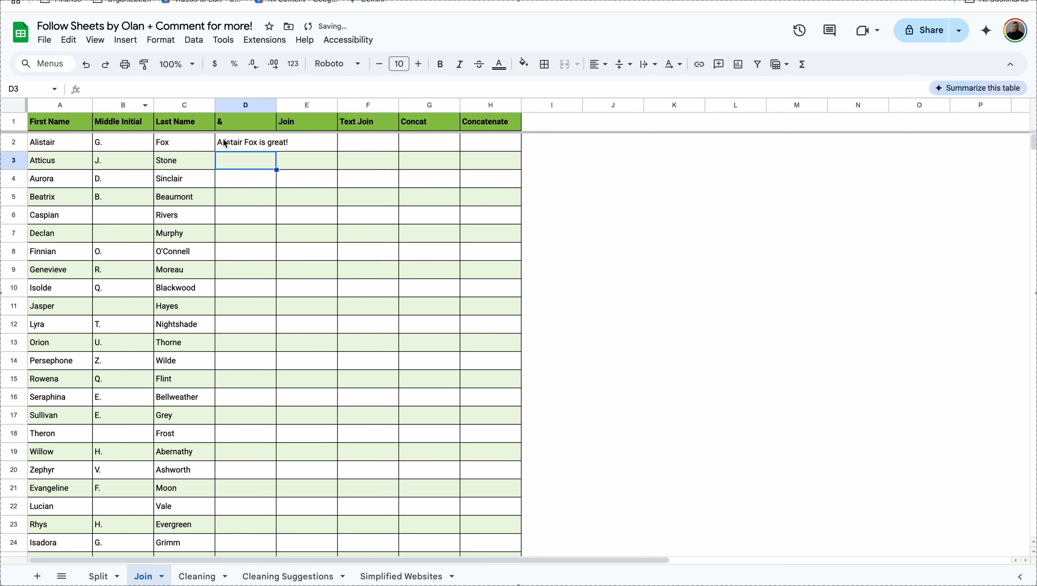
{"action": "key", "text": "ctrl+z"}
Step: Fill the D2 formula down to D11 and select the joined name in D6
{"action": "left_click_drag", "start_coordinate": [269, 152], "coordinate": [247, 305]}
{"action": "left_click", "coordinate": [250, 213]}
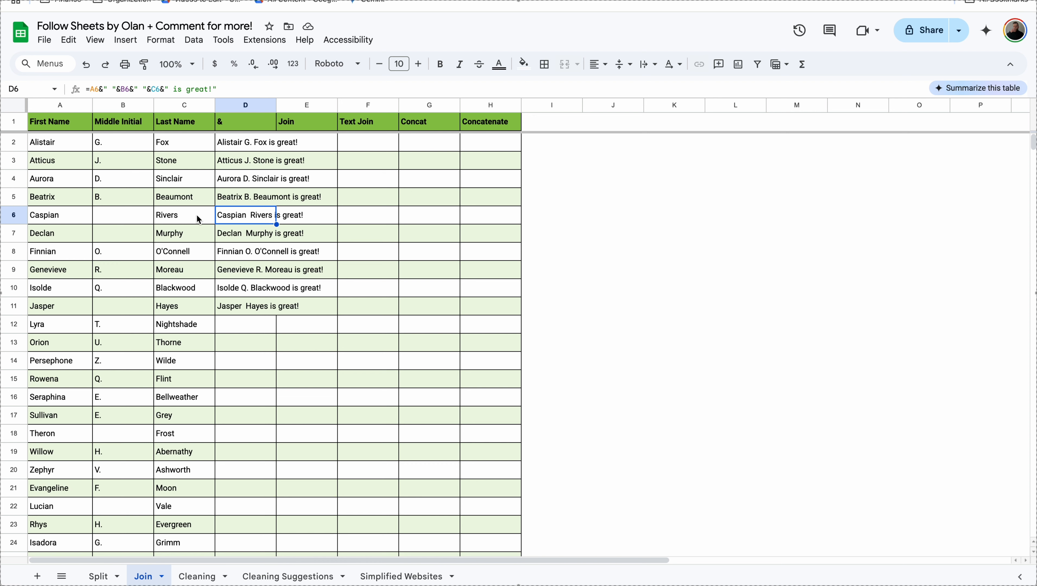
Step: Try a comma as the middle initial in B6, and clear the cell again
{"action": "left_click", "coordinate": [129, 223]}
{"action": "type", "text": ","}
{"action": "key", "text": "Return"}
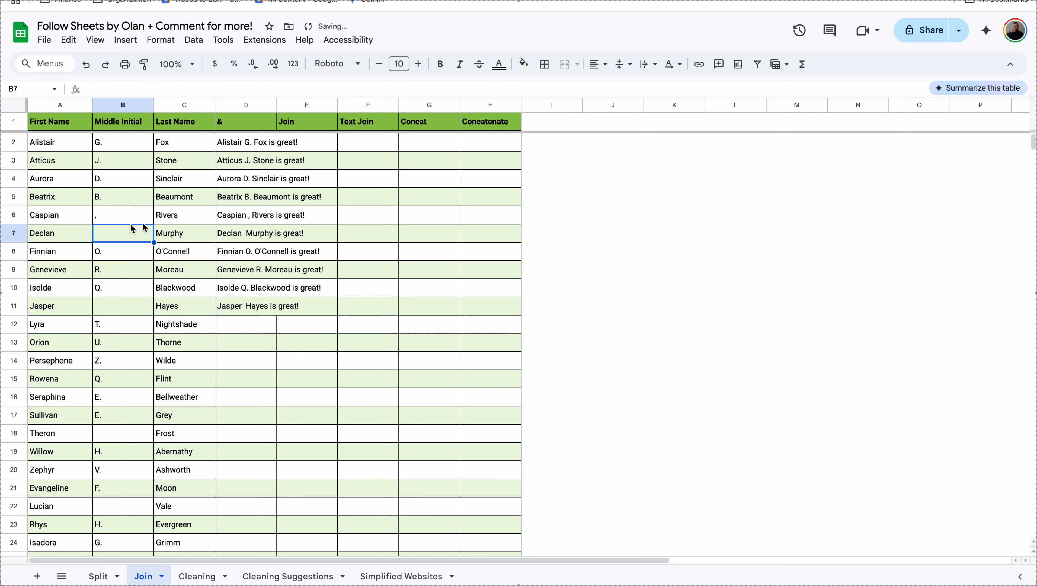
{"action": "left_click", "coordinate": [134, 222]}
{"action": "key", "text": "Delete"}
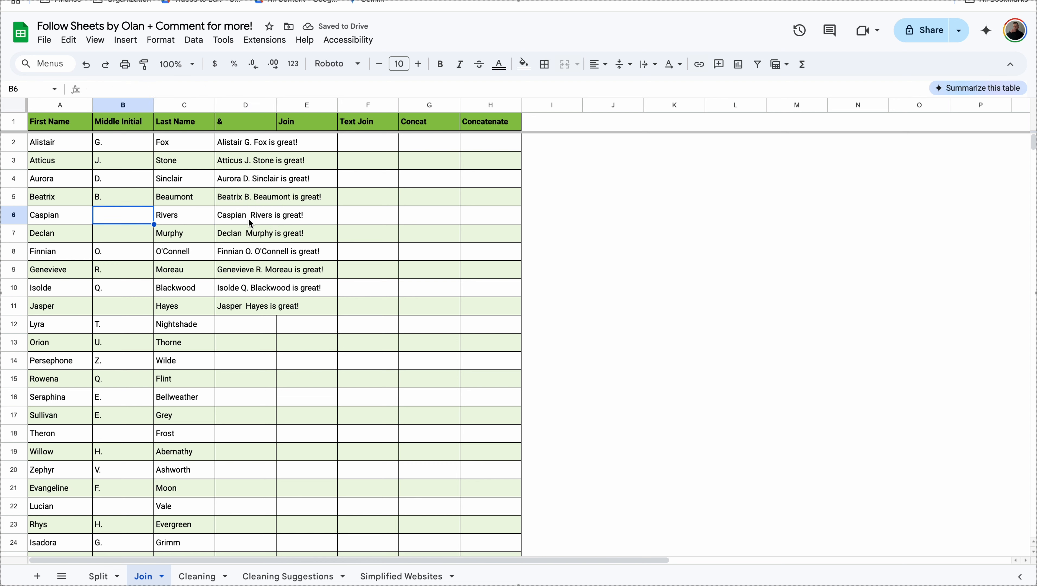
{"action": "left_click", "coordinate": [251, 222]}
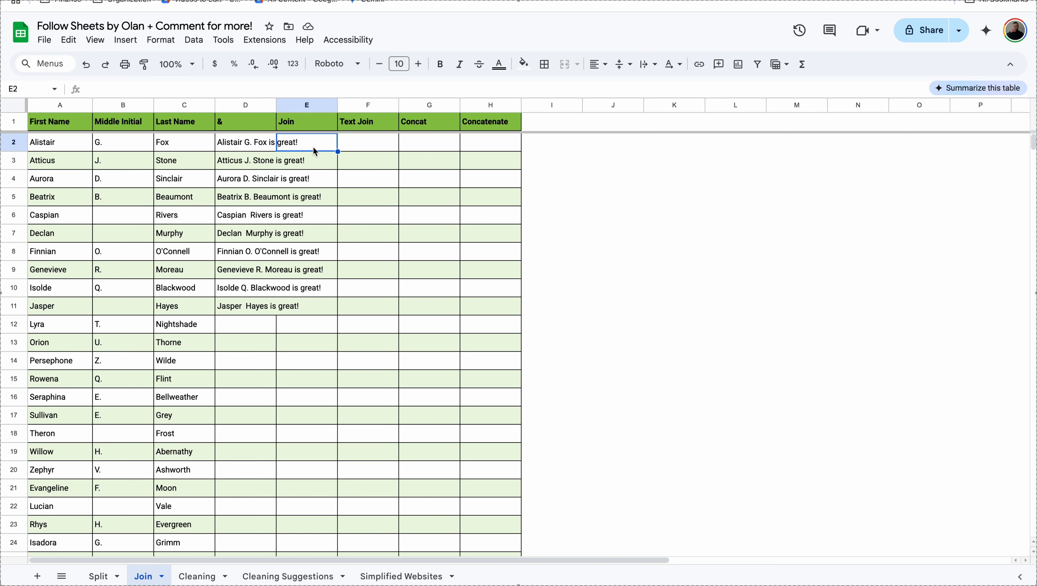
Step: Join the row's name parts in E2 with a space delimiter using =JOIN(" ",A2:C2)
{"action": "type", "text": "=JOIN"}
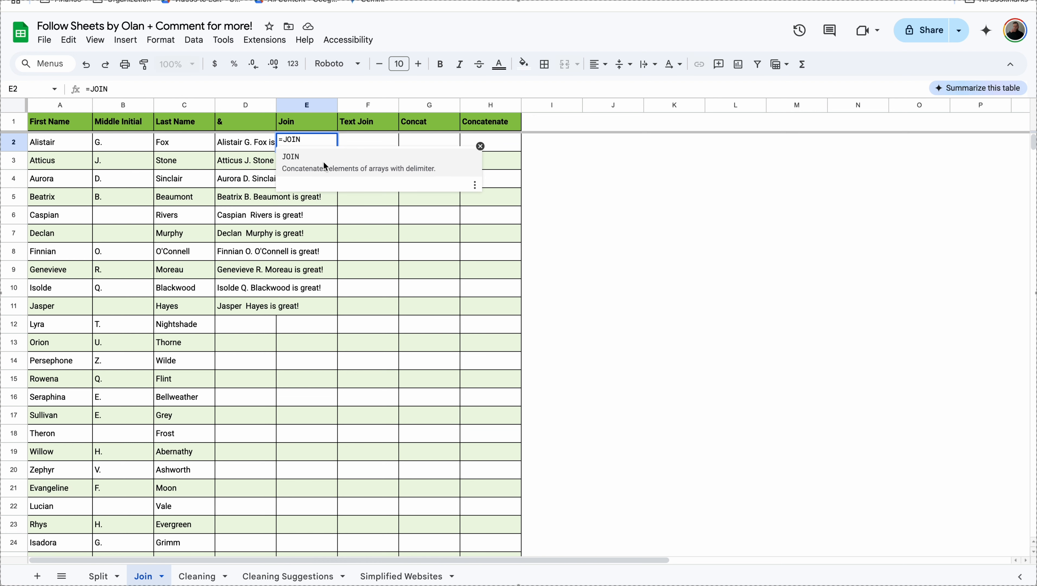
{"action": "type", "text": "("}
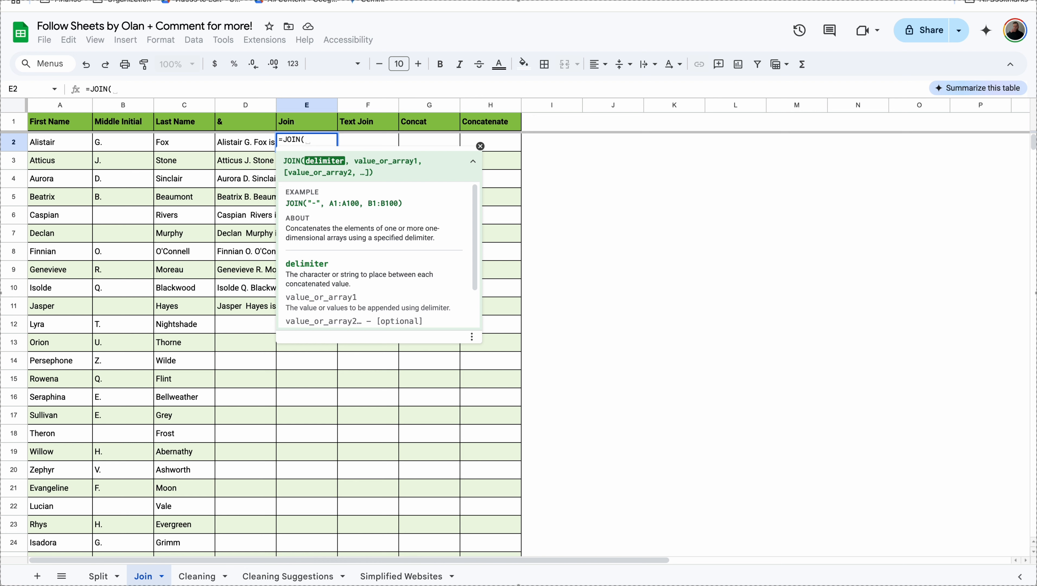
{"action": "type", "text": "\" \""}
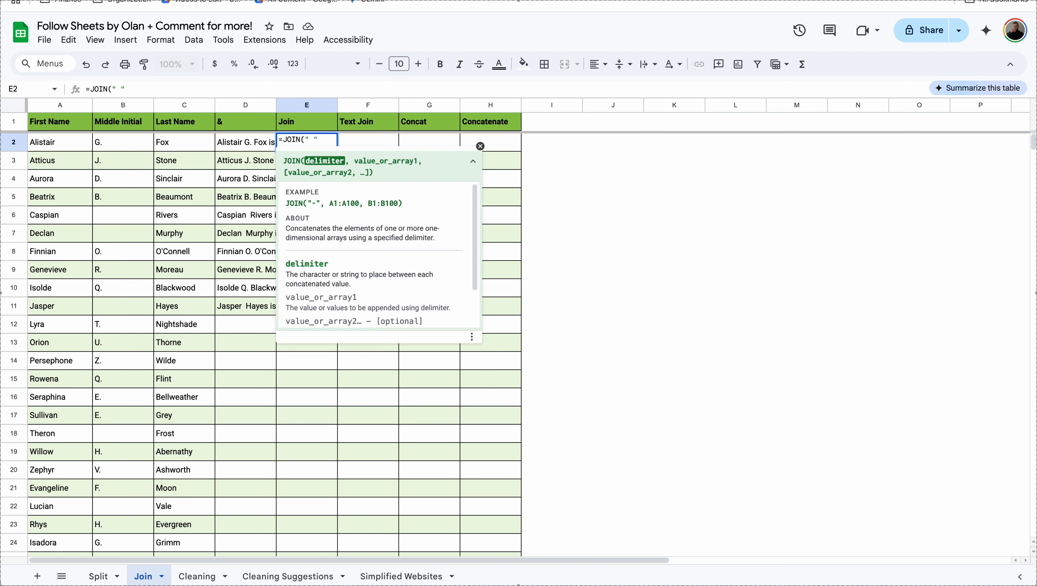
{"action": "type", "text": ","}
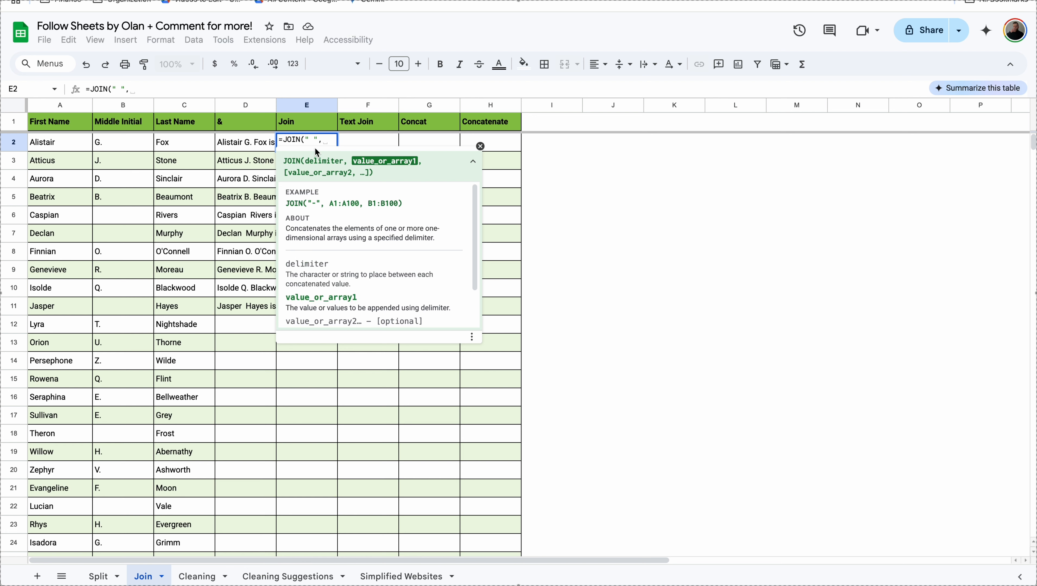
{"action": "left_click_drag", "start_coordinate": [61, 144], "coordinate": [197, 146]}
{"action": "key", "text": "Return"}
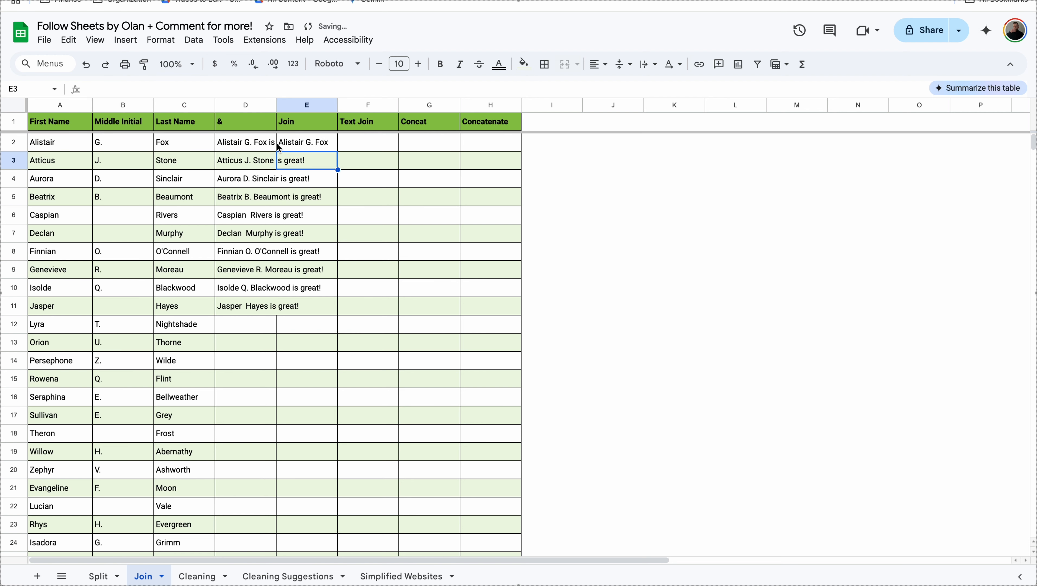
Step: Try " x" as the delimiter in the E2 JOIN formula
{"action": "left_click", "coordinate": [316, 145]}
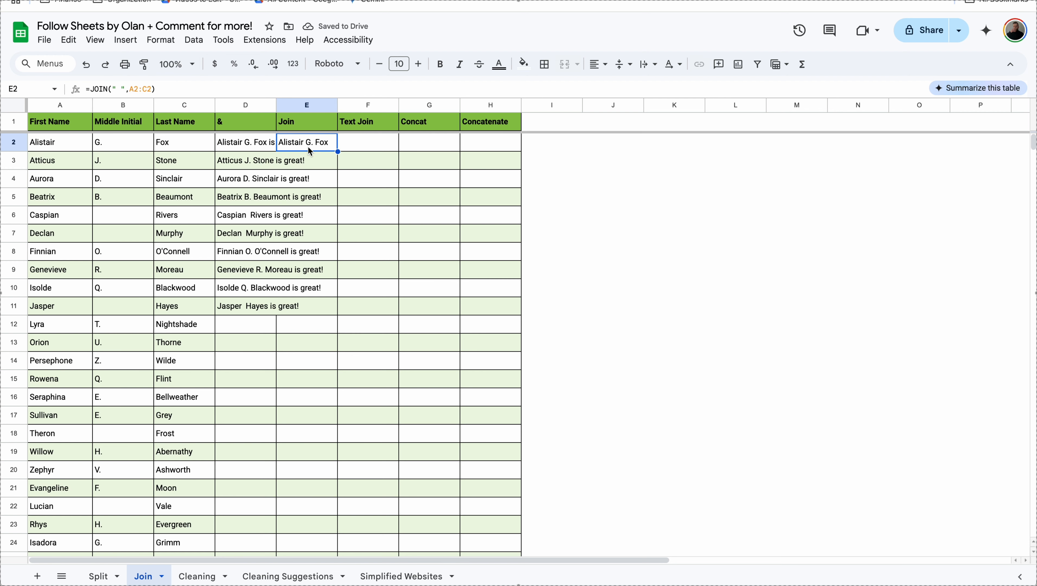
{"action": "double_click", "coordinate": [317, 149]}
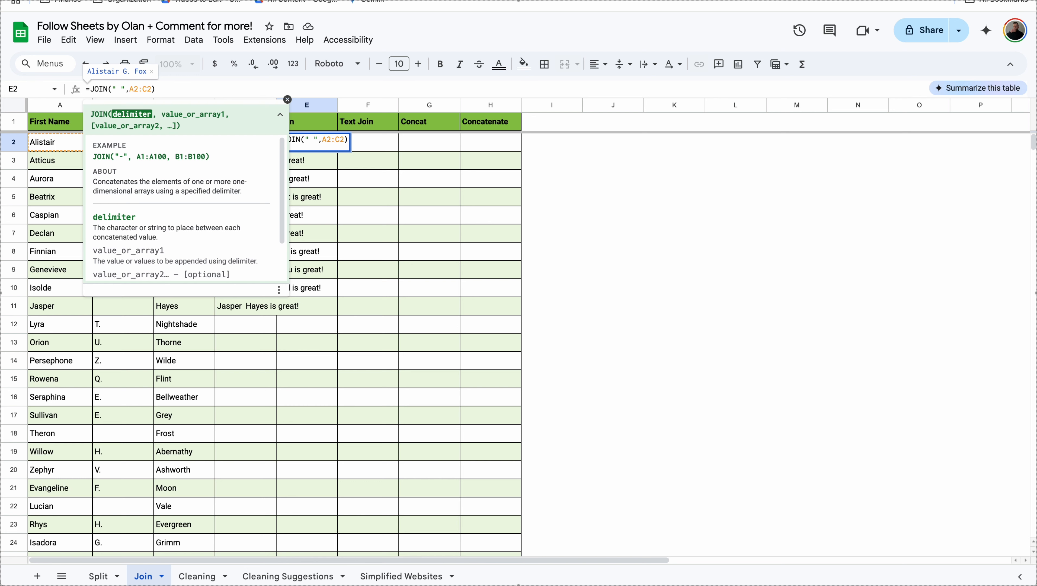
{"action": "type", "text": "x"}
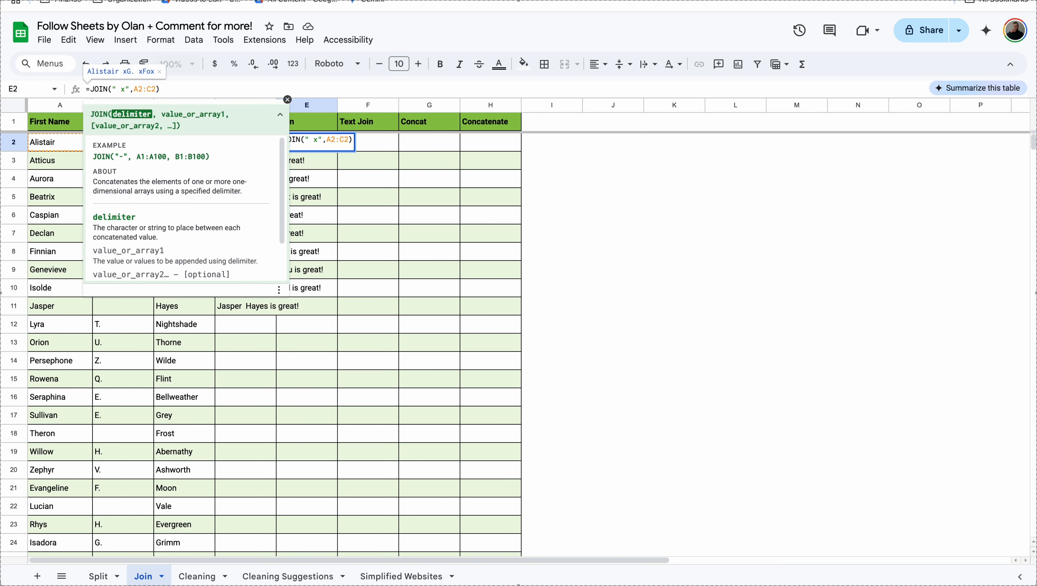
{"action": "key", "text": "Return"}
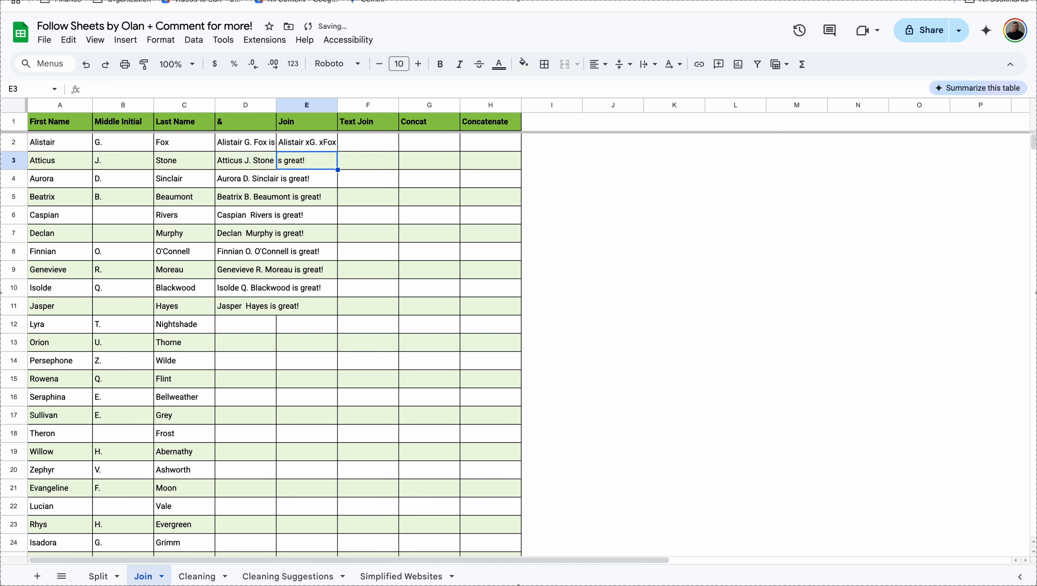
{"action": "left_click", "coordinate": [315, 142]}
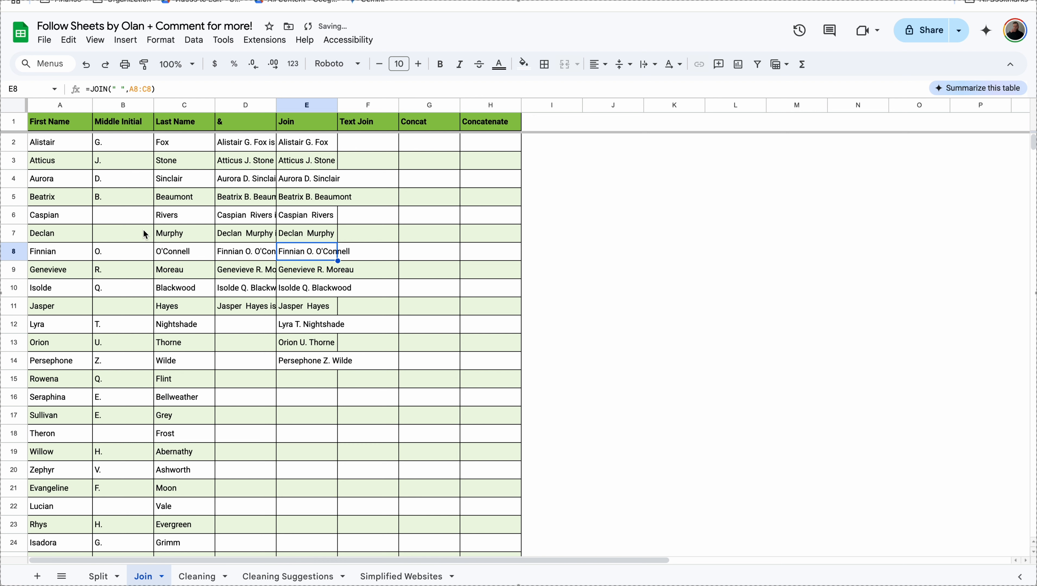
Step: Join the row's name parts in F2 with a space delimiter and empty cells ignored, using =TEXTJOIN(" ",TRUE,A2:C2)
{"action": "left_click", "coordinate": [145, 234]}
{"action": "left_click", "coordinate": [324, 217]}
{"action": "left_click", "coordinate": [371, 143]}
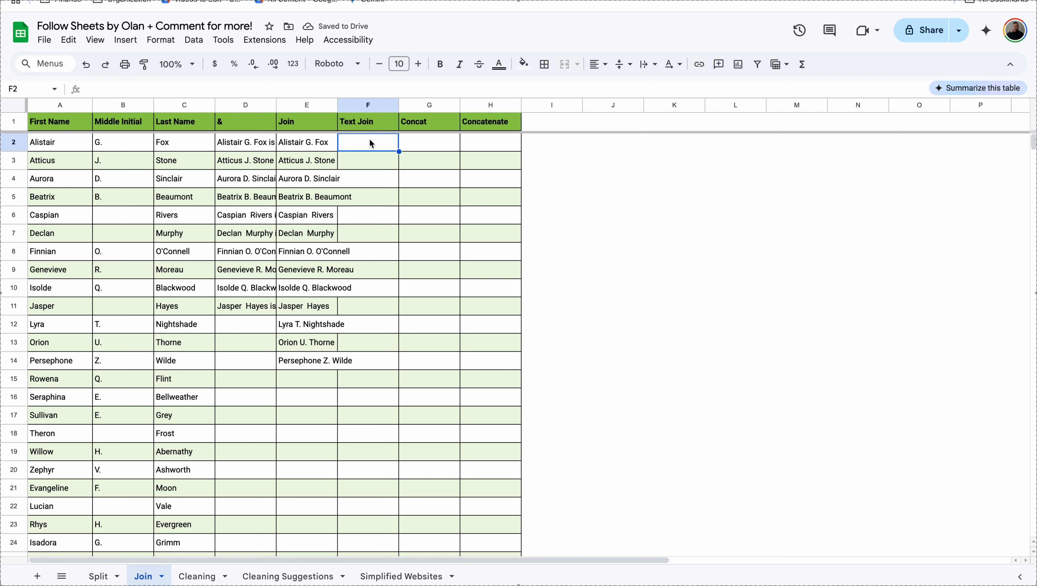
{"action": "type", "text": "=te"}
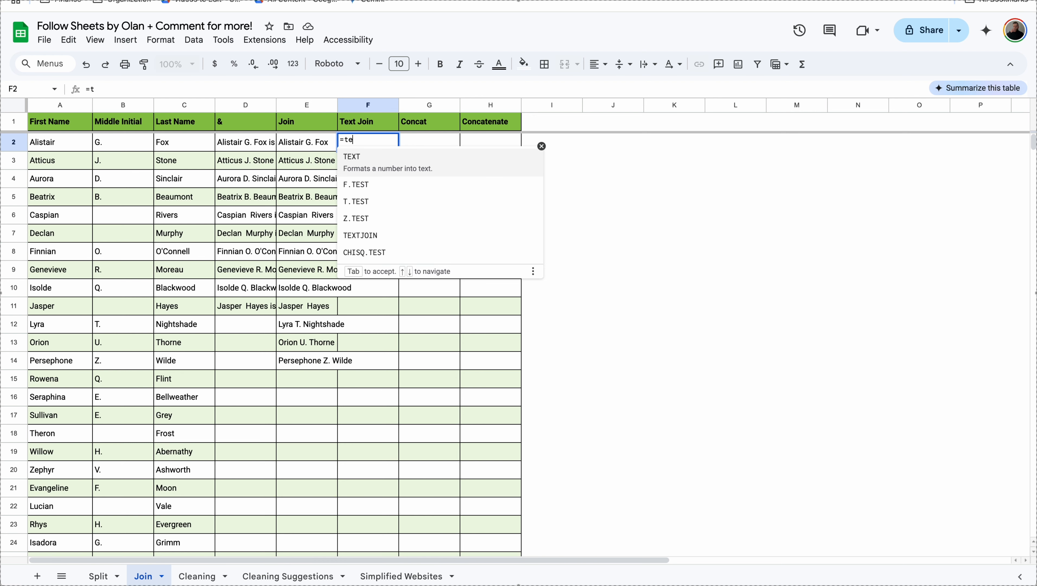
{"action": "type", "text": "xtj"}
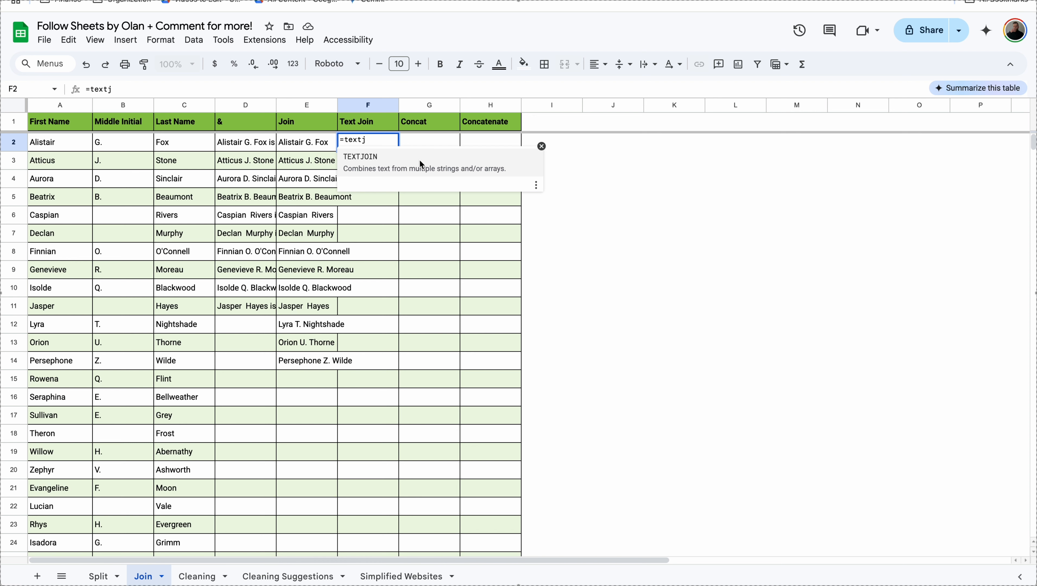
{"action": "key", "text": "Tab"}
{"action": "type", "text": "\" \""}
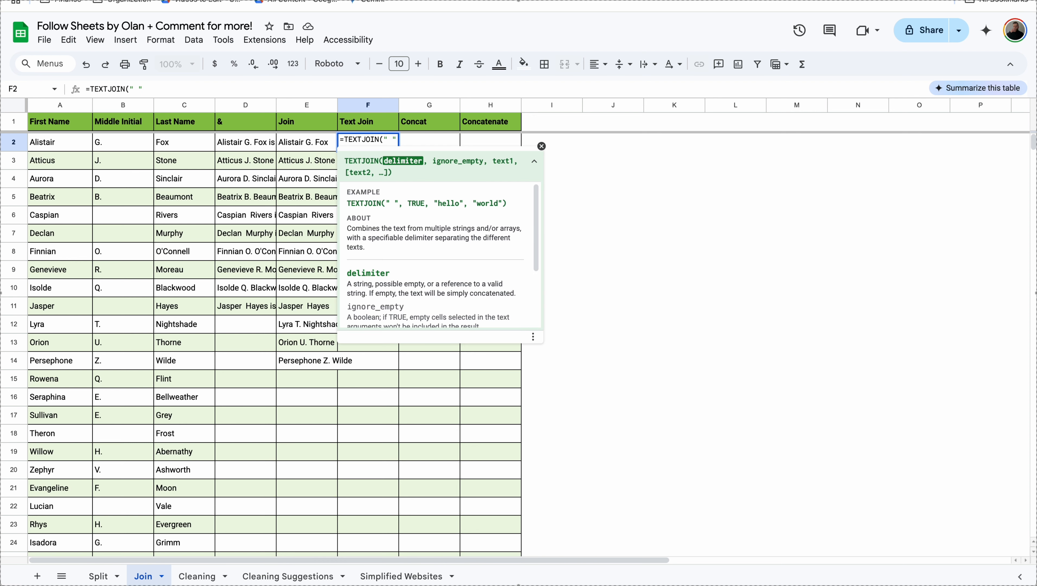
{"action": "type", "text": ","}
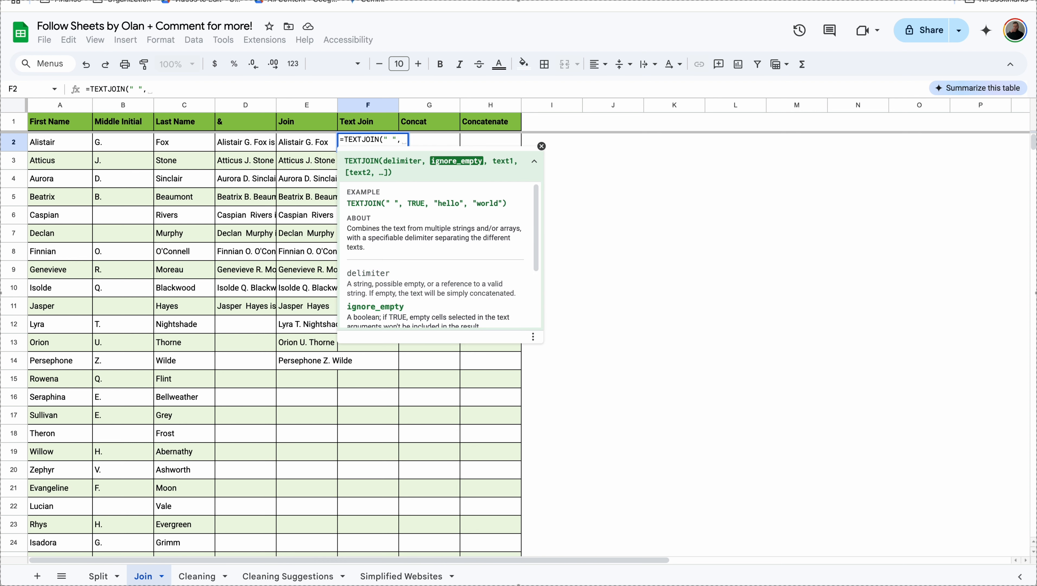
{"action": "type", "text": "TRUE"}
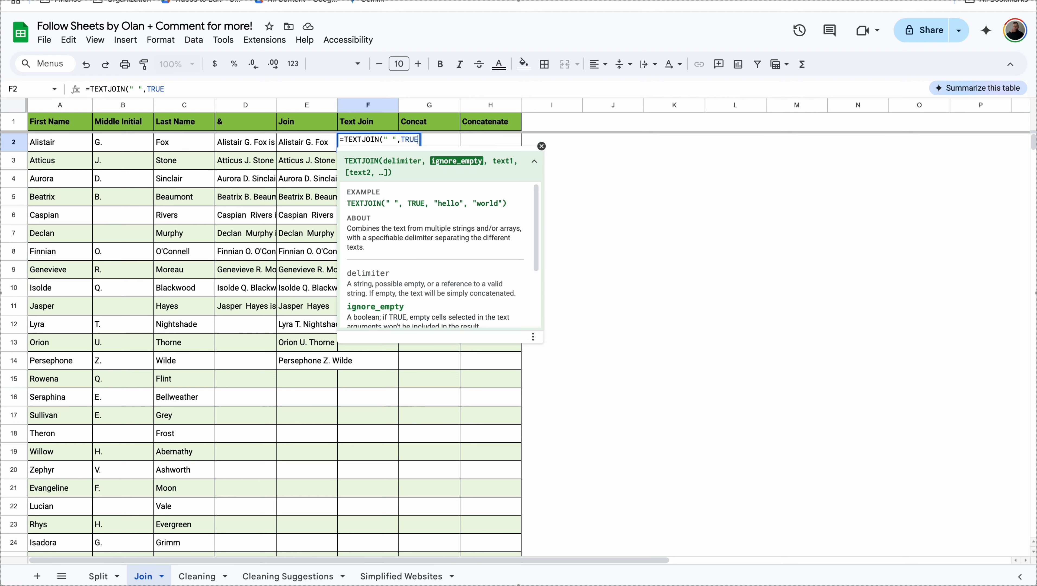
{"action": "type", "text": ","}
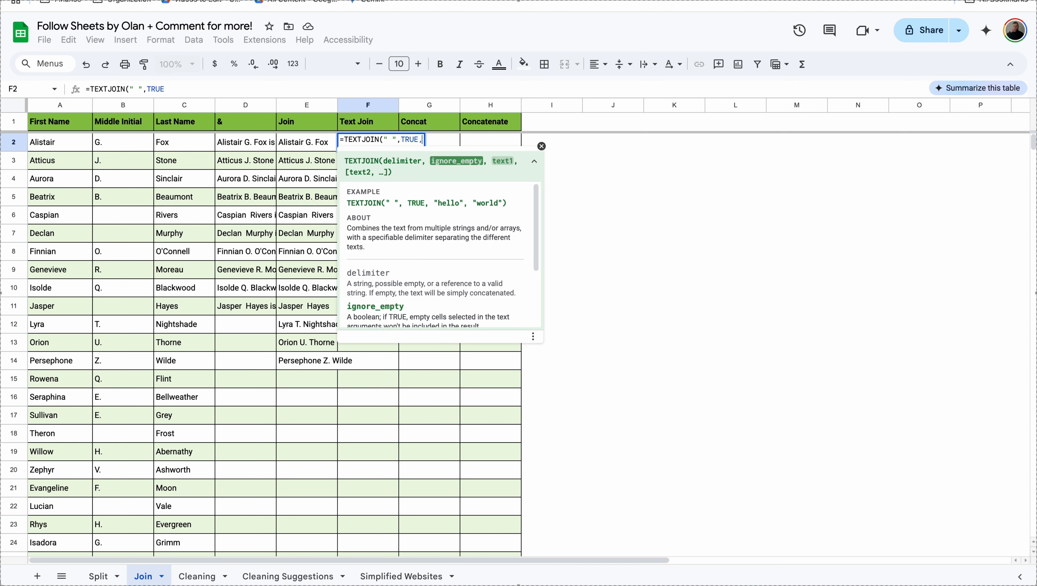
{"action": "left_click_drag", "start_coordinate": [41, 141], "coordinate": [192, 139]}
{"action": "key", "text": "Return"}
Step: Fill the F2 TEXTJOIN formula down to F12 and select the joined name in F7
{"action": "left_click", "coordinate": [392, 142]}
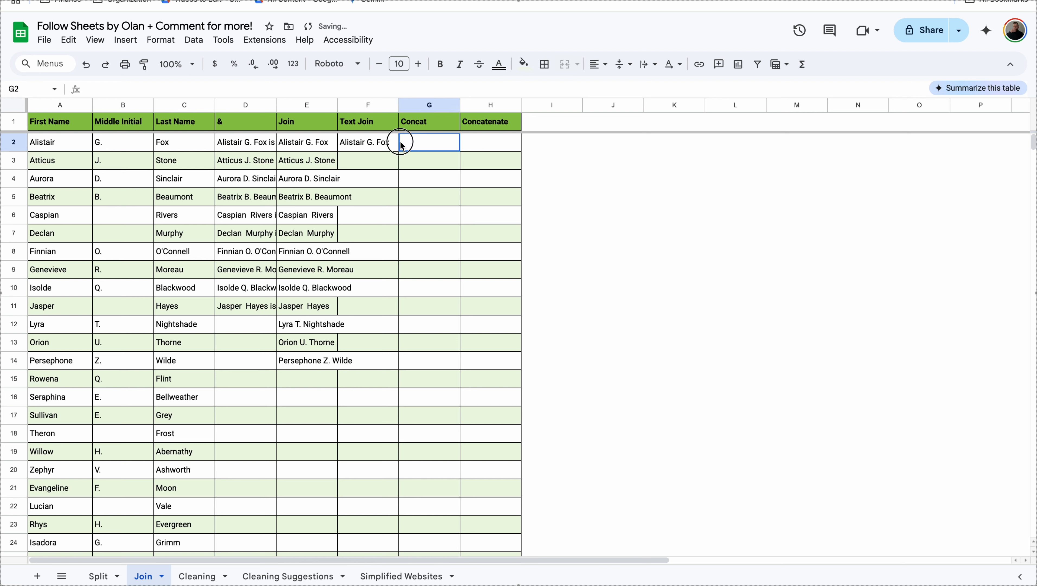
{"action": "left_click_drag", "start_coordinate": [399, 152], "coordinate": [382, 333]}
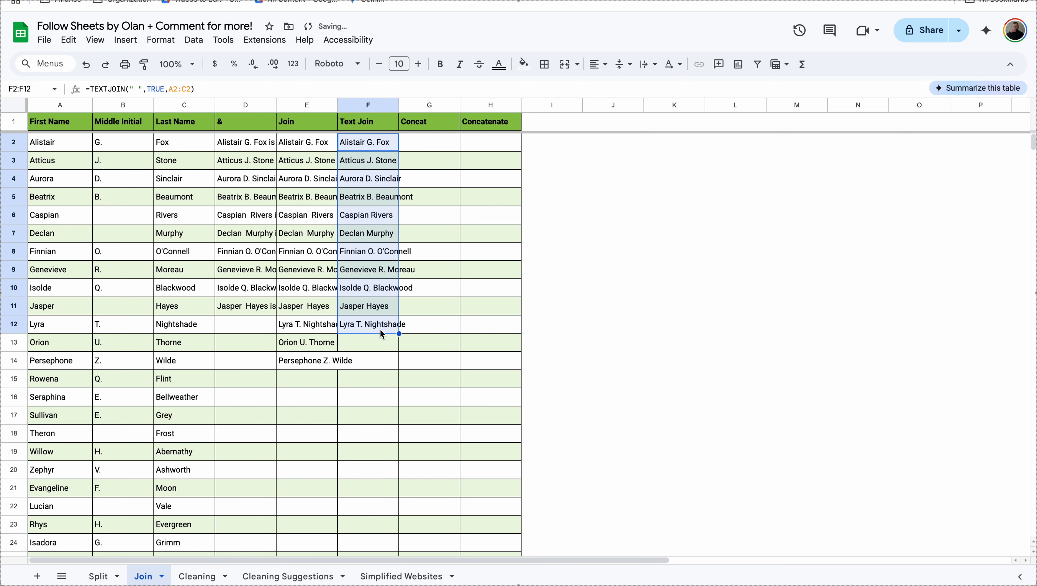
{"action": "left_click", "coordinate": [369, 234]}
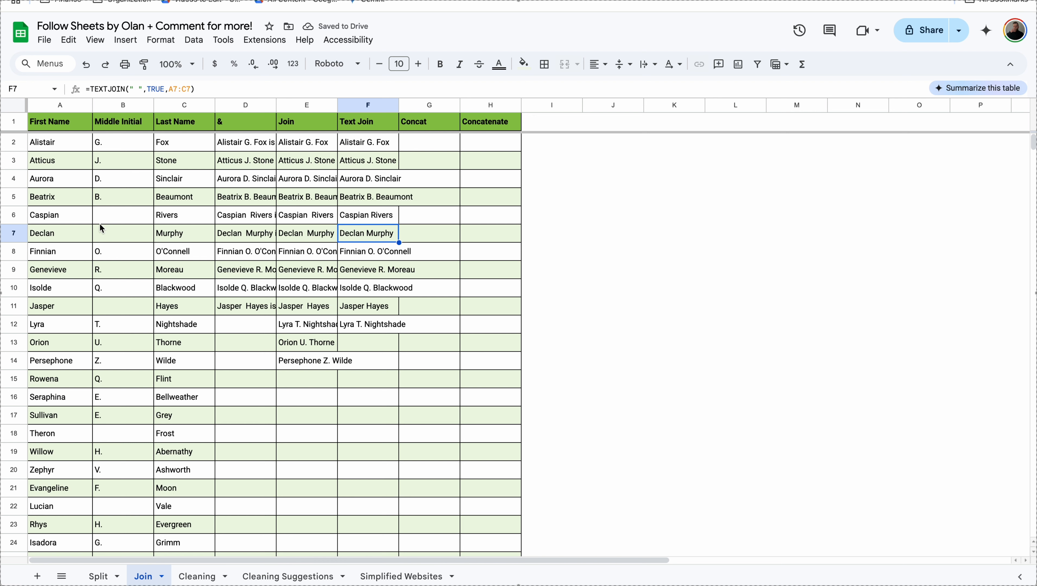
Step: Try "dfdf" as the middle initial in B7
{"action": "left_click", "coordinate": [131, 241]}
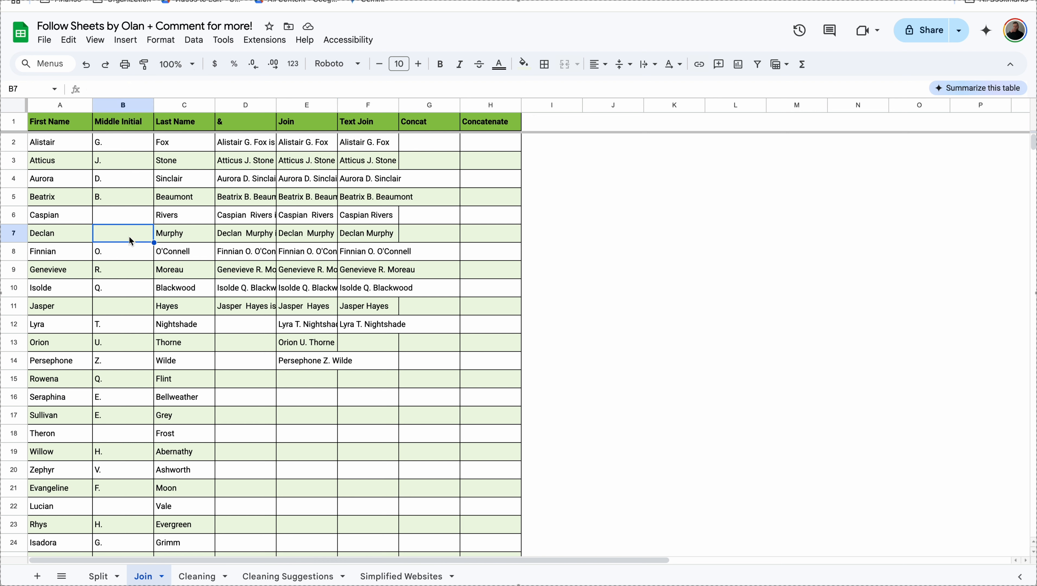
{"action": "type", "text": "dfdf"}
{"action": "key", "text": "Return"}
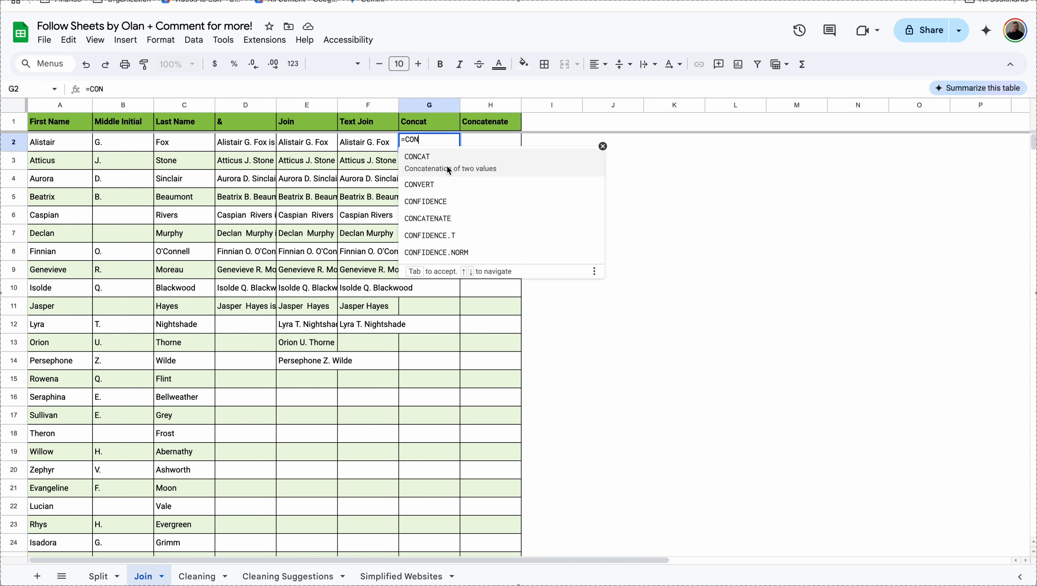
Step: Combine the first and last name in G2 with =CONCAT(A2,C2) and select the result
{"action": "left_click", "coordinate": [448, 170]}
{"action": "left_click", "coordinate": [80, 142]}
{"action": "type", "text": ","}
{"action": "left_click", "coordinate": [189, 141]}
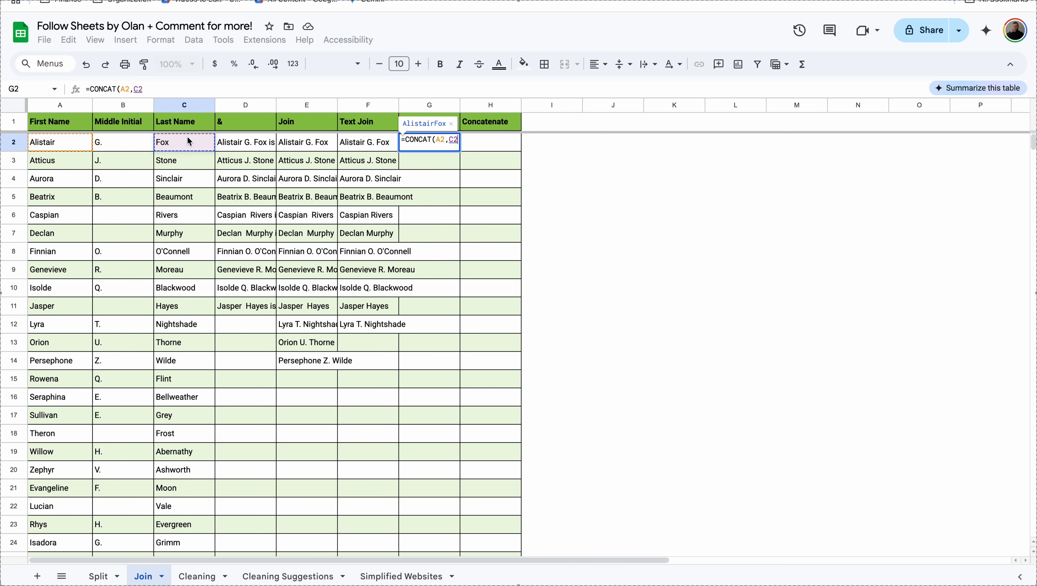
{"action": "key", "text": "Return"}
{"action": "left_click", "coordinate": [445, 147]}
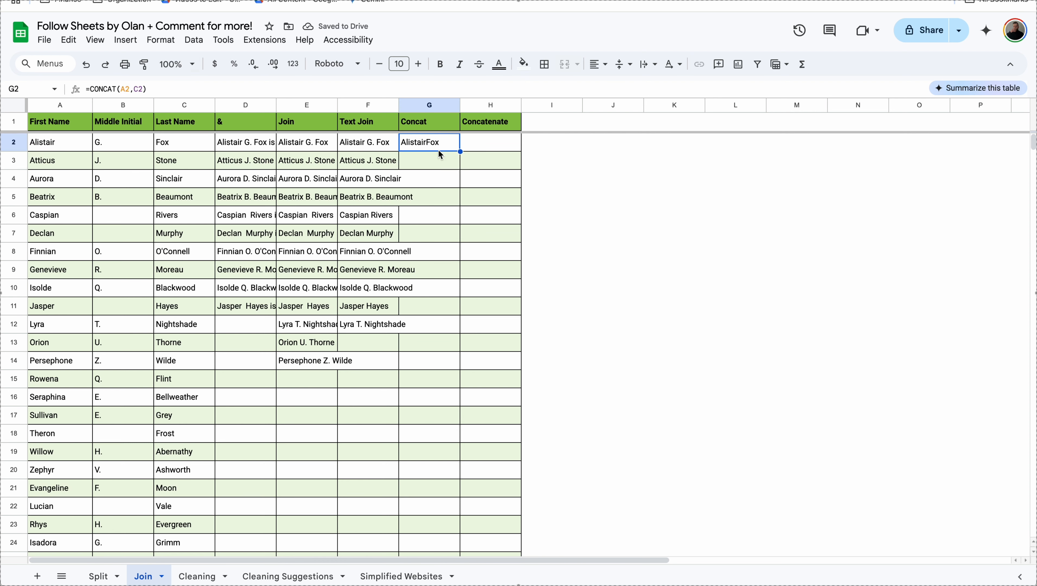
Step: Remove the space from the F2 TEXTJOIN delimiter so the formula uses an empty string
{"action": "left_click", "coordinate": [484, 145]}
{"action": "left_click", "coordinate": [440, 149]}
{"action": "left_click", "coordinate": [366, 150]}
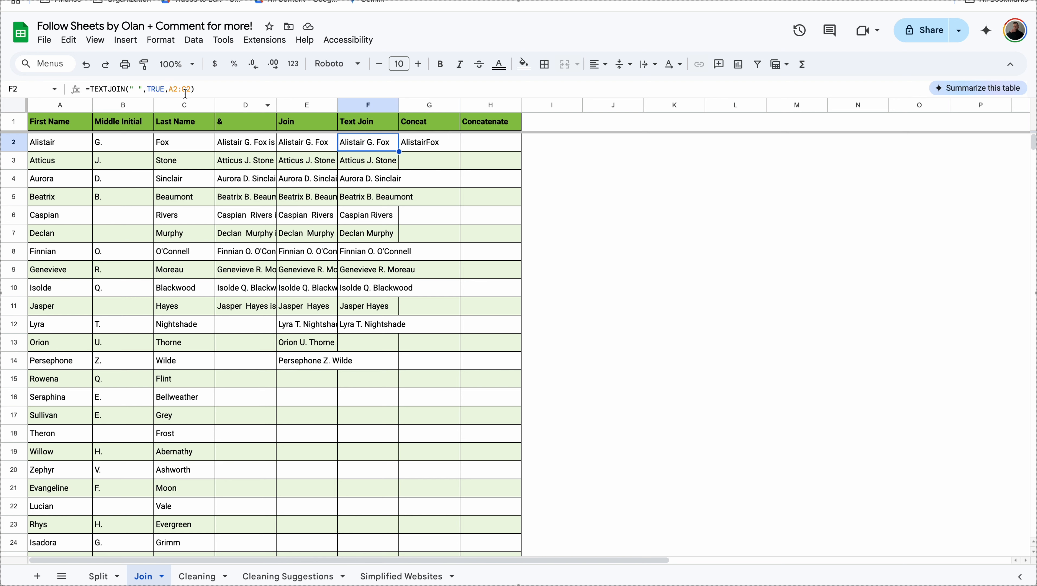
{"action": "left_click", "coordinate": [140, 93]}
{"action": "key", "text": "BackSpace"}
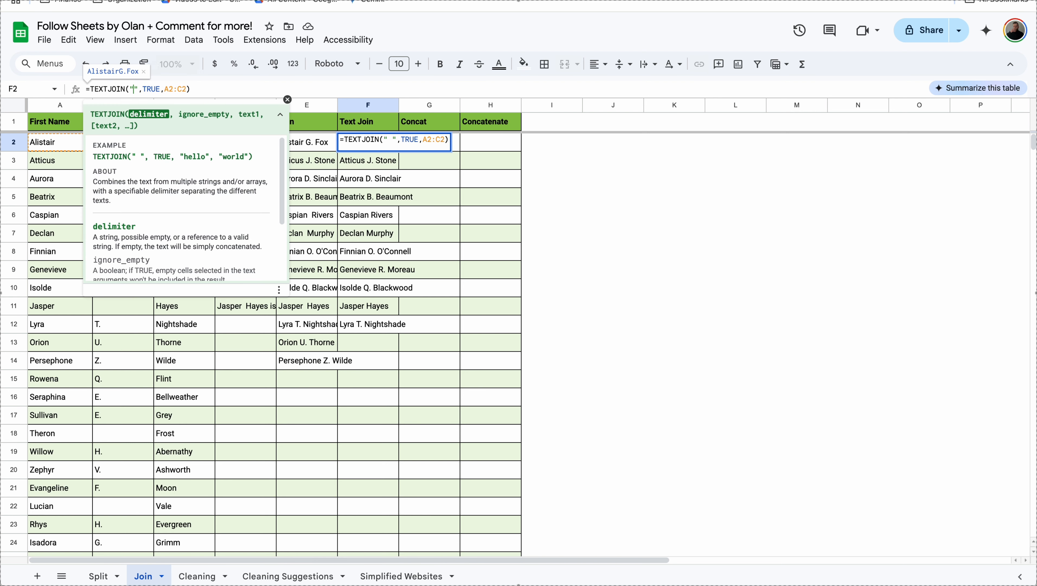
{"action": "key", "text": "Return"}
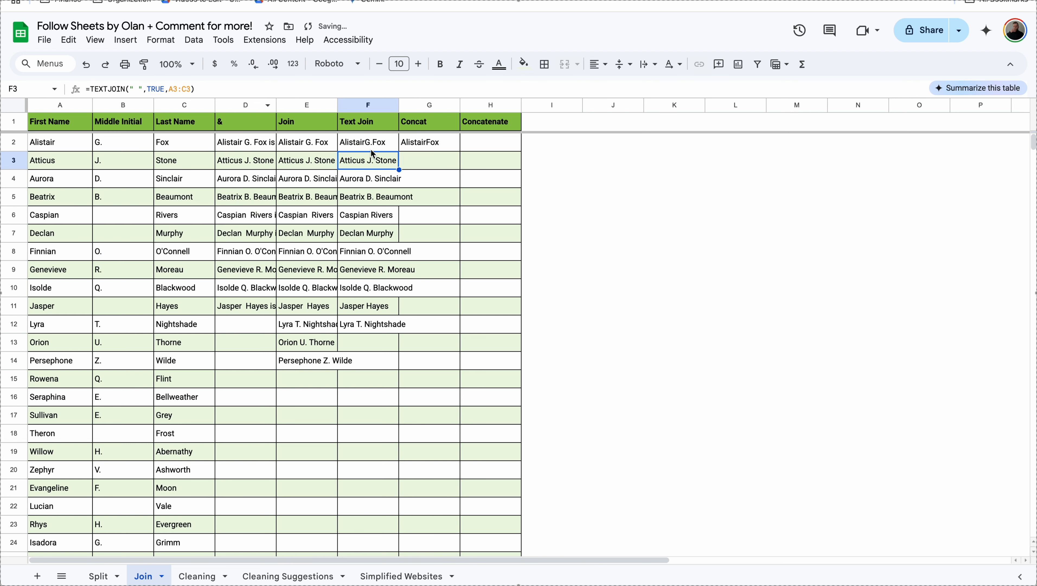
Step: Combine the row's three name parts in H2 with CONCATENATE over A2:C2, and select the result
{"action": "left_click", "coordinate": [512, 184]}
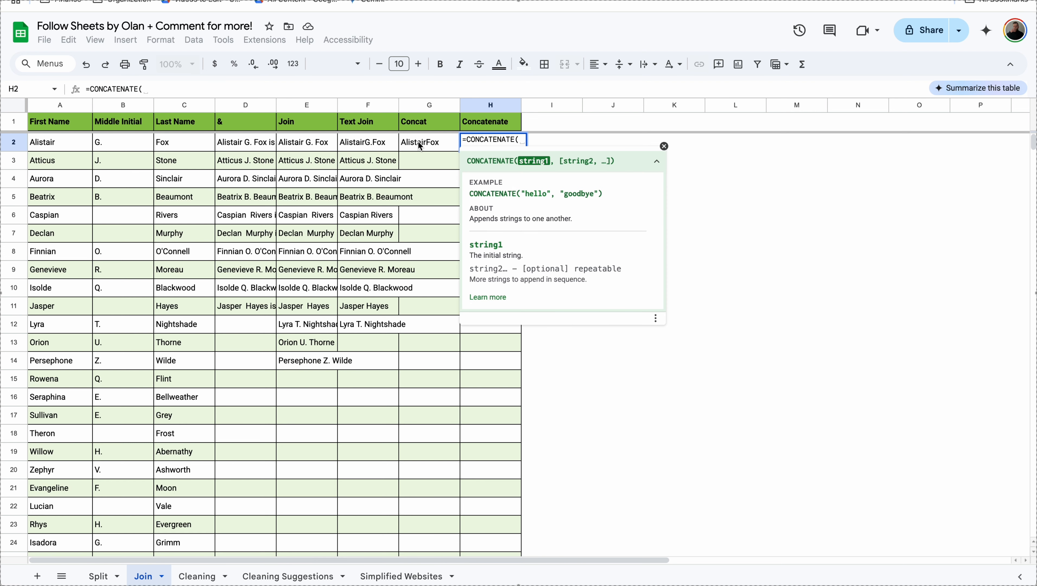
{"action": "left_click_drag", "start_coordinate": [76, 150], "coordinate": [189, 149]}
{"action": "key", "text": "Return"}
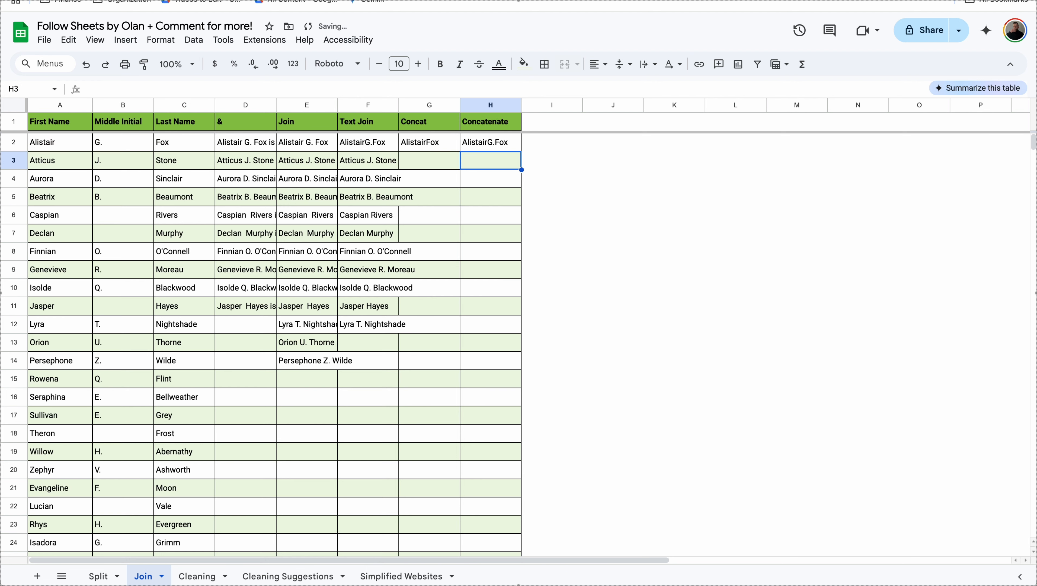
{"action": "left_click", "coordinate": [496, 142]}
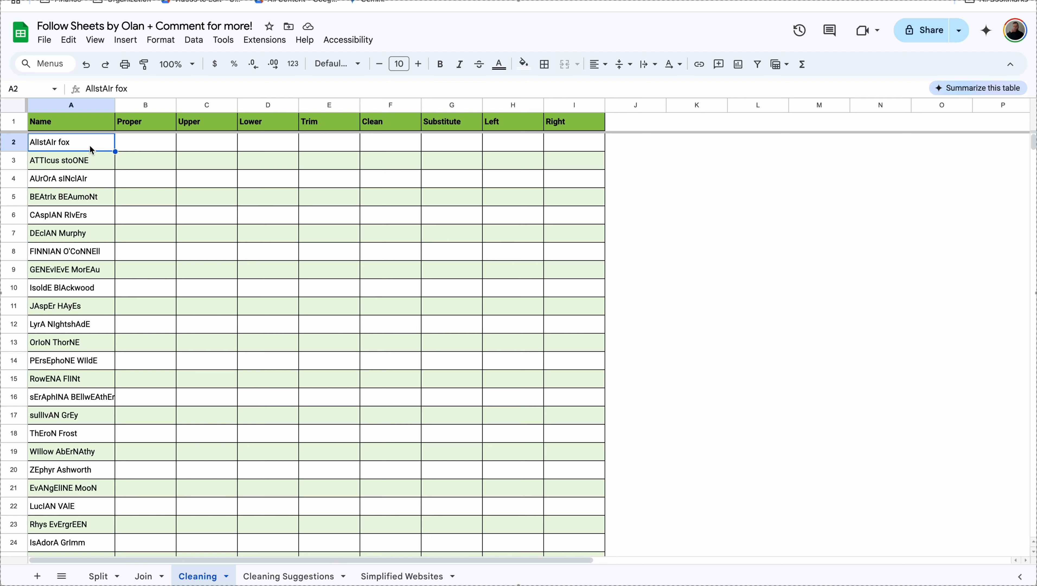
Step: Capitalize the names in the Proper column by entering =PROPER(A2) in B2 and filling it down the column
{"action": "left_click", "coordinate": [148, 145]}
{"action": "type", "text": "=pro"}
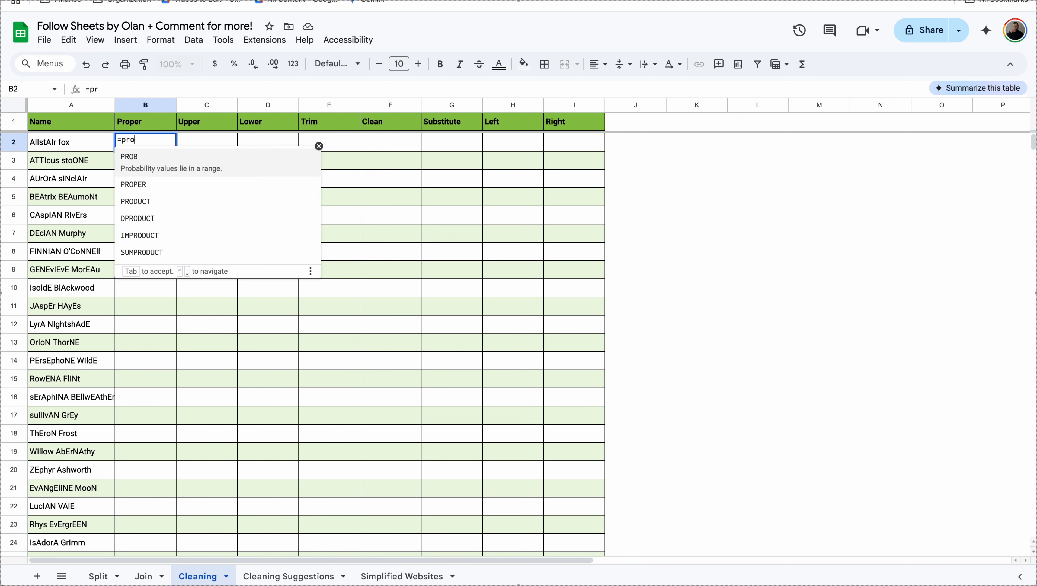
{"action": "type", "text": "pe"}
{"action": "key", "text": "Tab"}
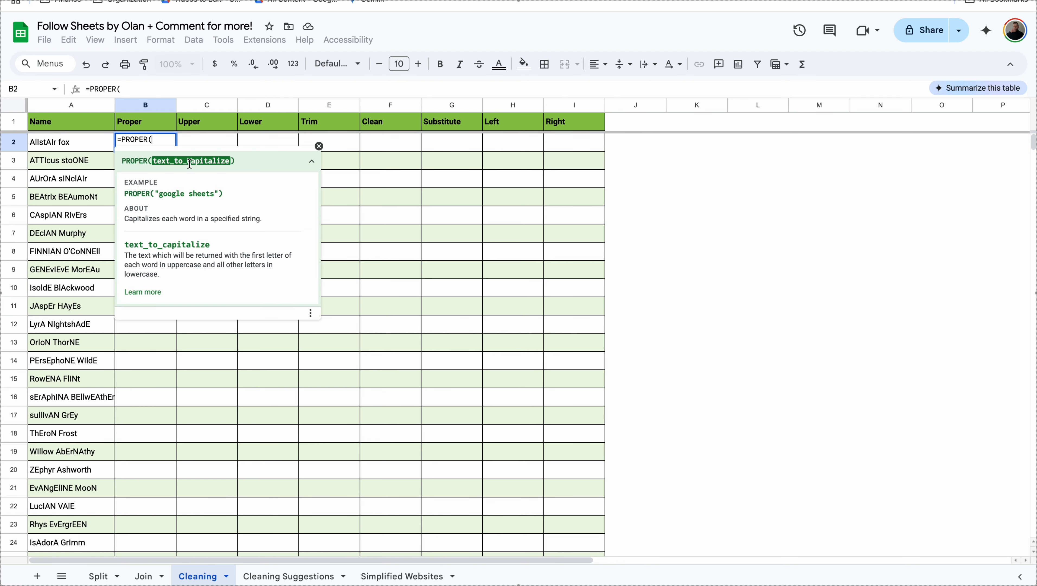
{"action": "left_click", "coordinate": [88, 143]}
{"action": "key", "text": "Return"}
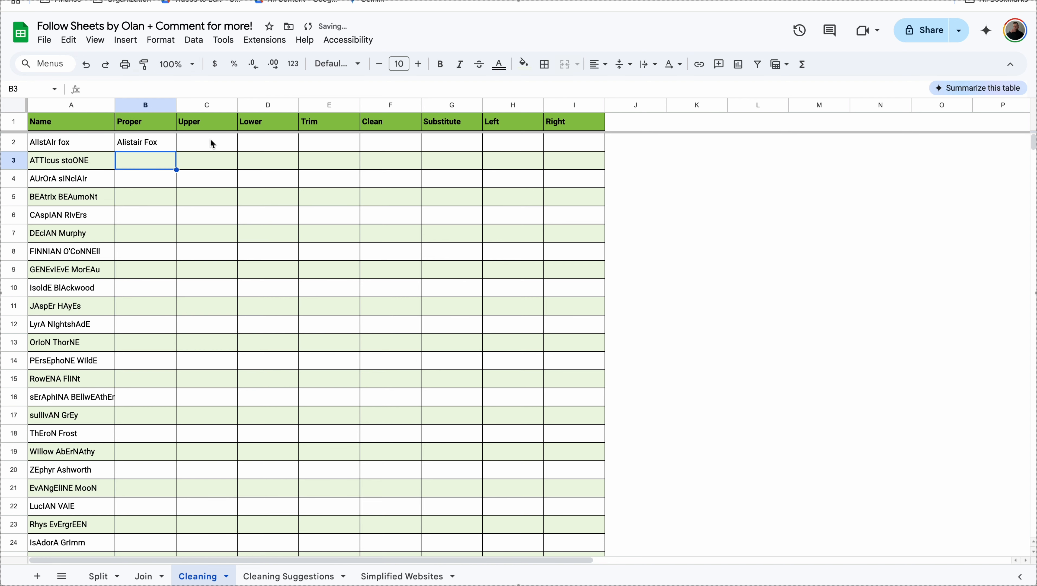
{"action": "left_click", "coordinate": [179, 141]}
{"action": "left_click", "coordinate": [166, 144]}
{"action": "double_click", "coordinate": [176, 152]}
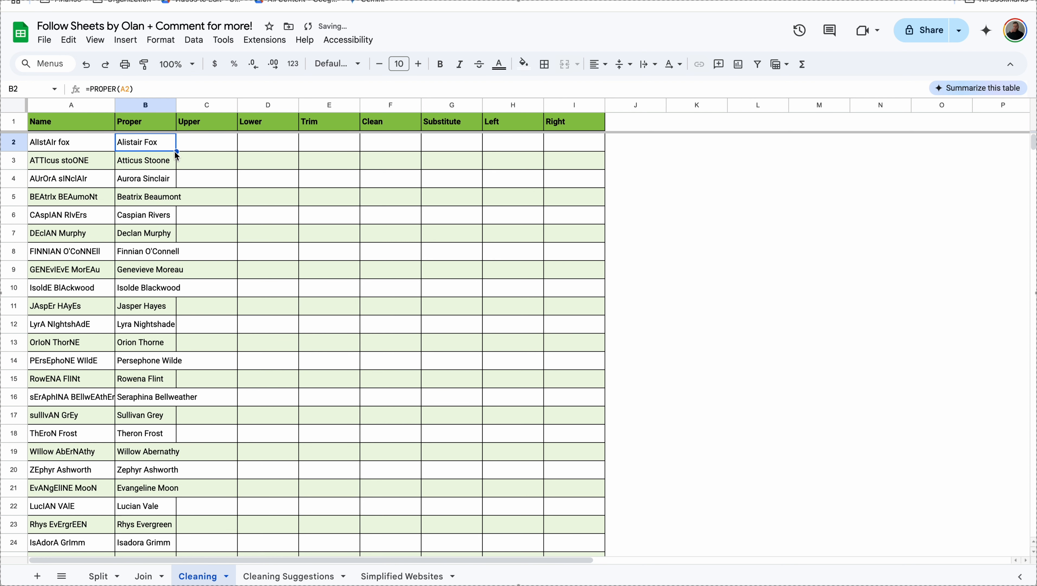
Step: Convert the names to uppercase in the Upper column by entering =UPPER(A2) in C2 and filling it down
{"action": "left_click", "coordinate": [222, 147]}
{"action": "type", "text": "=UPP"}
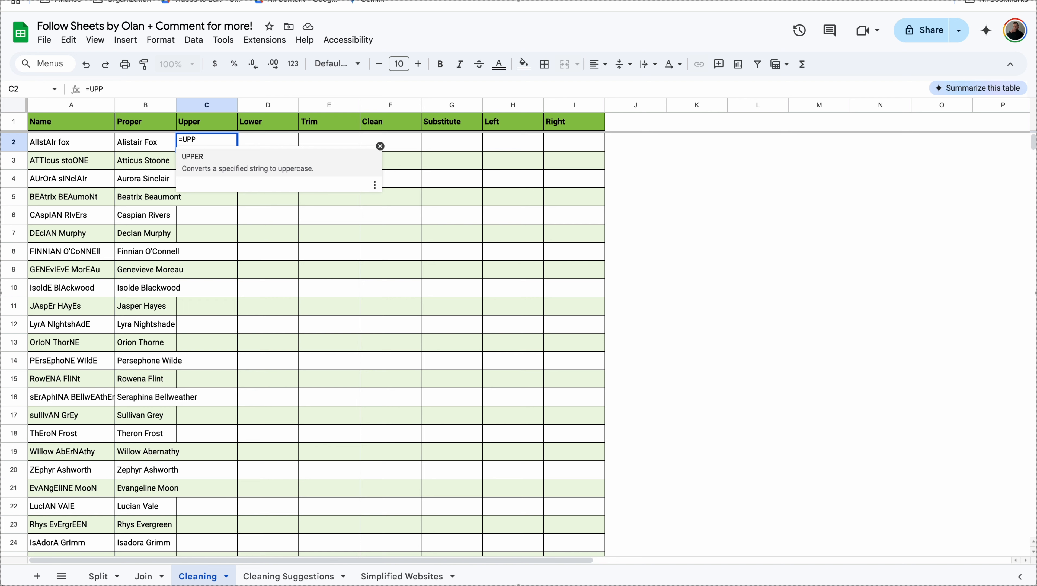
{"action": "left_click", "coordinate": [234, 158]}
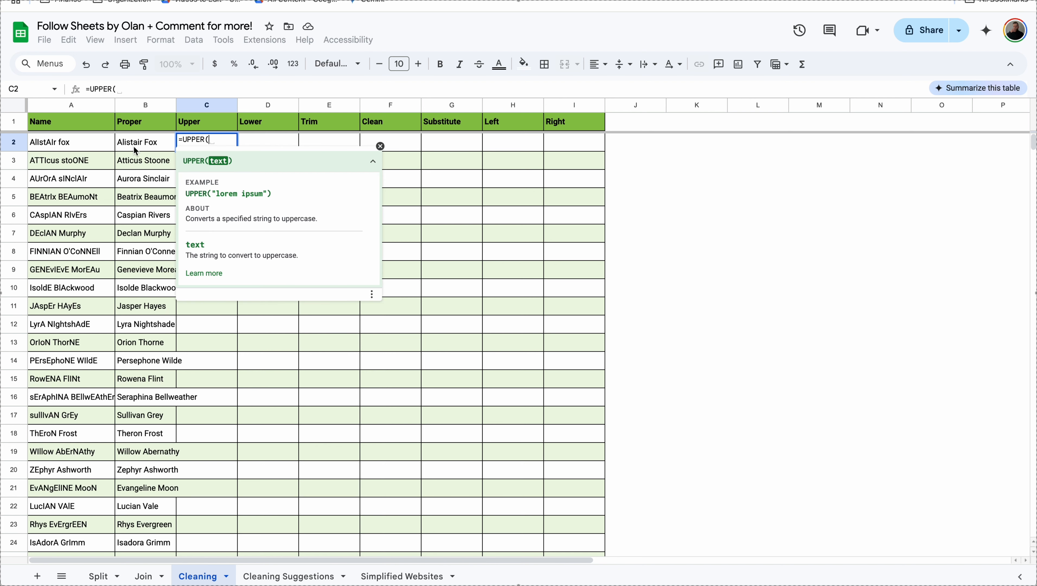
{"action": "left_click", "coordinate": [79, 148]}
{"action": "key", "text": "Return"}
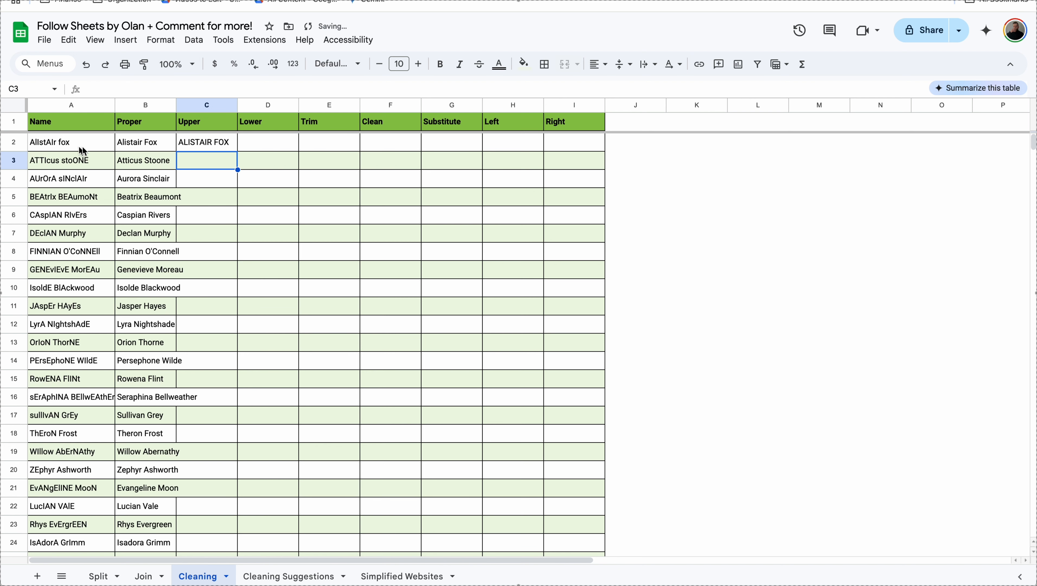
{"action": "left_click", "coordinate": [109, 143]}
{"action": "left_click", "coordinate": [221, 148]}
{"action": "double_click", "coordinate": [238, 151]}
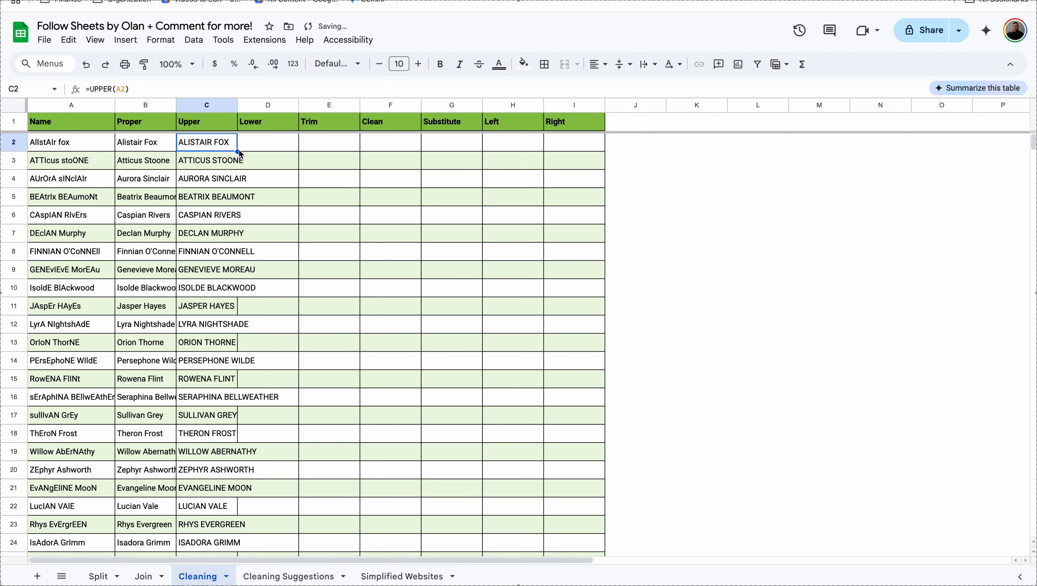
Step: Convert the names to lowercase in the Lower column by entering =LOWER(A2) in D2 and filling it down
{"action": "left_click", "coordinate": [275, 147]}
{"action": "type", "text": "=lowe"}
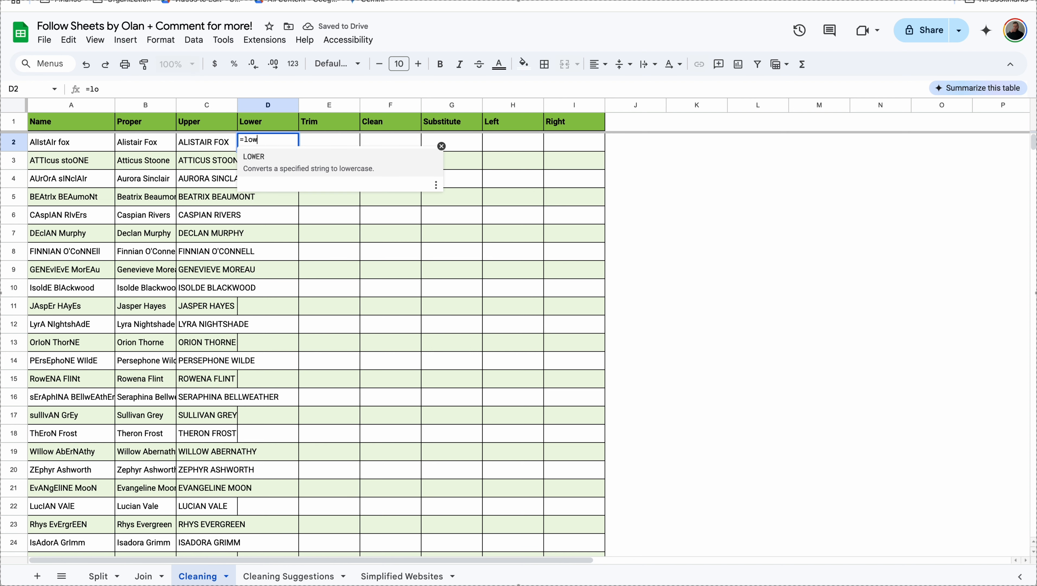
{"action": "left_click", "coordinate": [283, 168]}
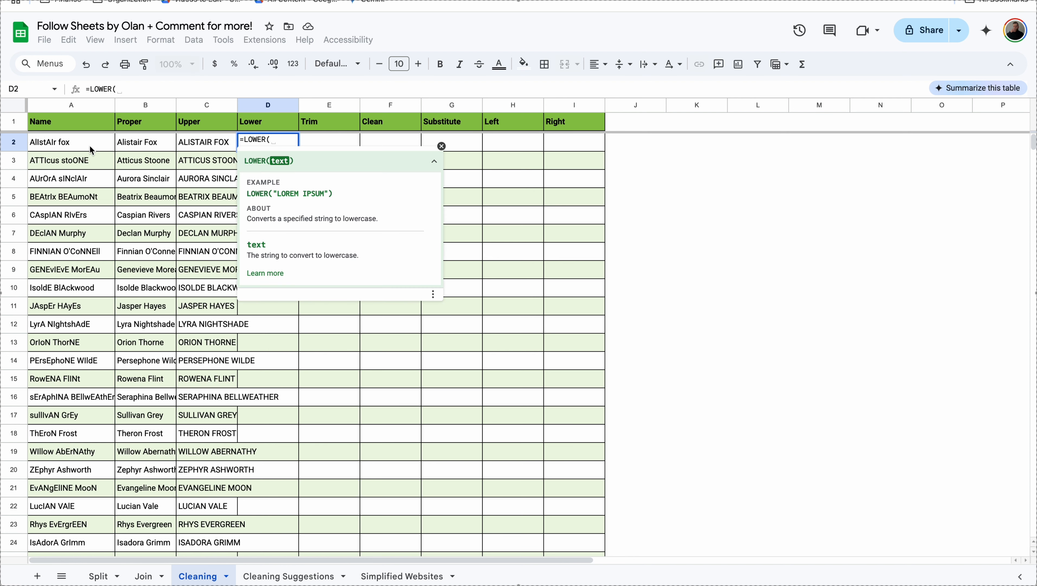
{"action": "left_click", "coordinate": [91, 144]}
{"action": "key", "text": "Return"}
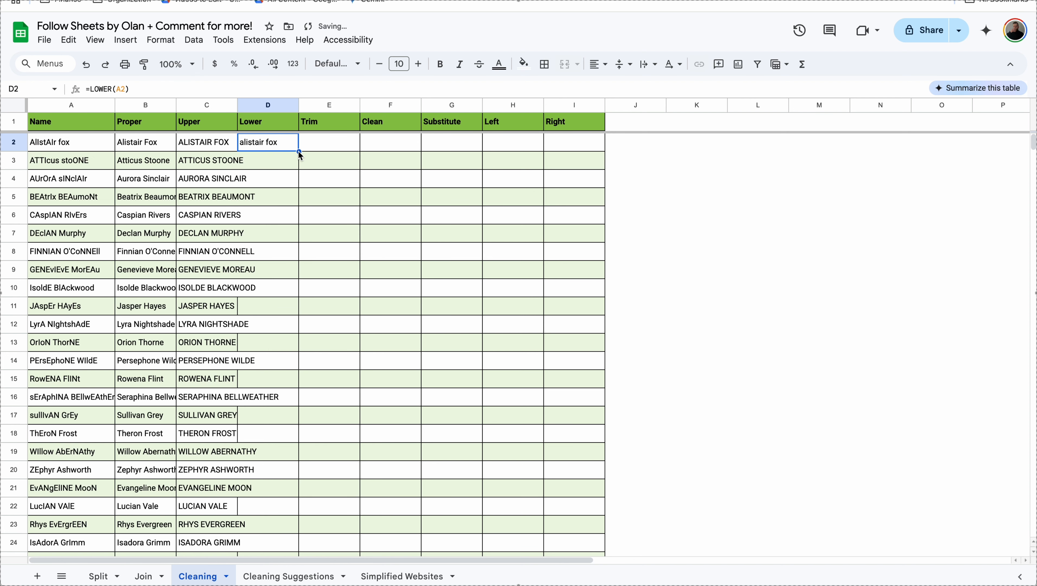
{"action": "double_click", "coordinate": [298, 152]}
Step: Insert several extra spaces between the first and last name in A2
{"action": "left_click", "coordinate": [346, 153]}
{"action": "double_click", "coordinate": [58, 144]}
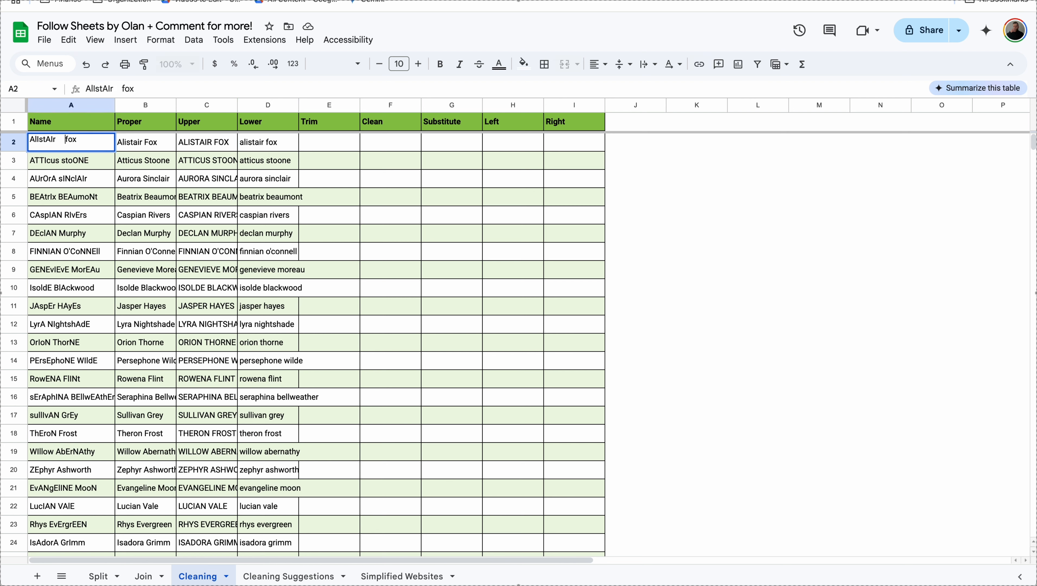
{"action": "key", "text": "Return"}
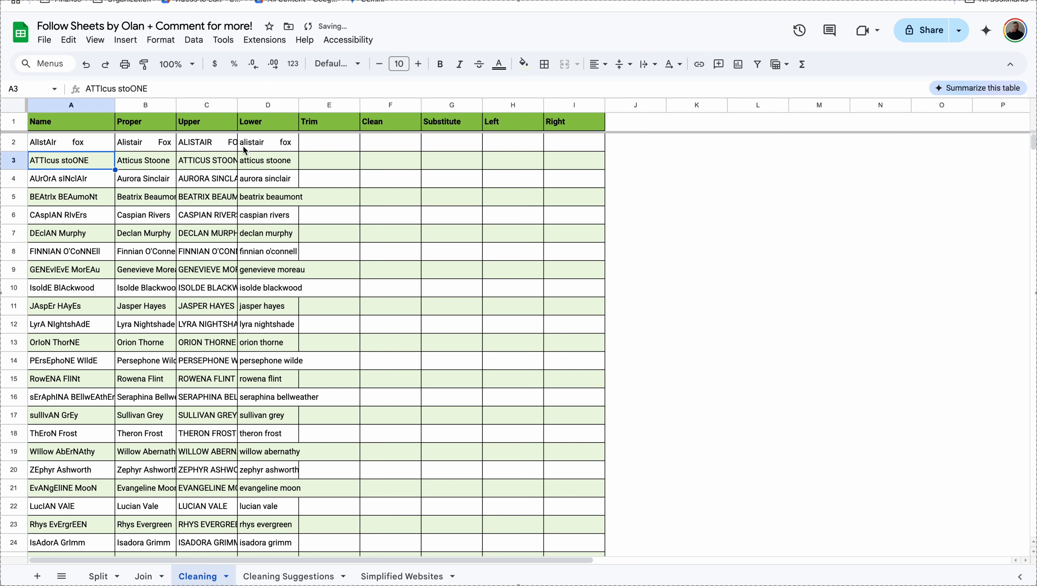
Step: Remove the extra spaces from the first name entry by entering =TRIM(A2) in E2 of the Trim column
{"action": "left_click", "coordinate": [327, 152]}
{"action": "type", "text": "=trim"}
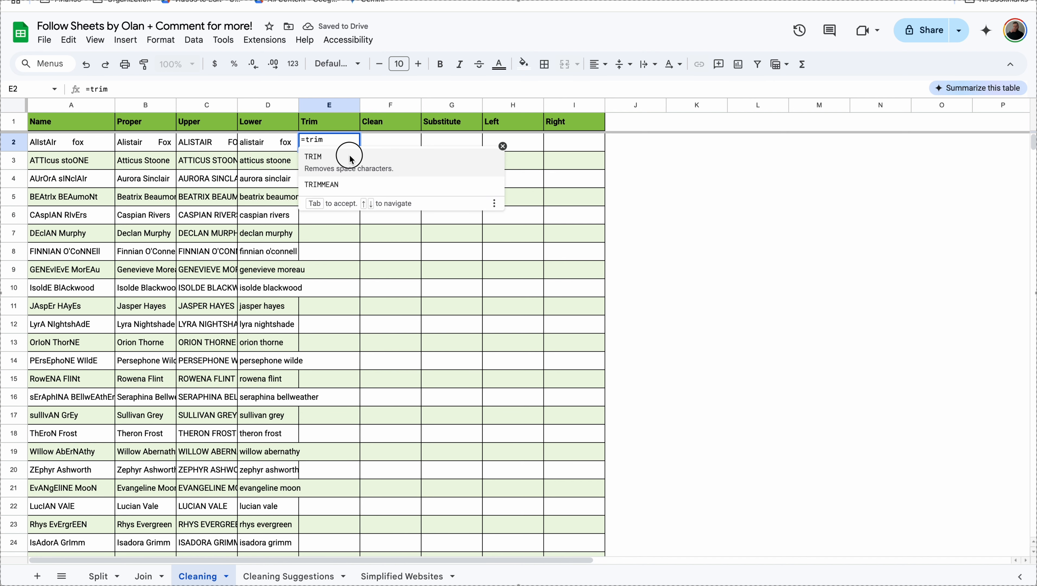
{"action": "left_click", "coordinate": [351, 159]}
{"action": "left_click", "coordinate": [108, 144]}
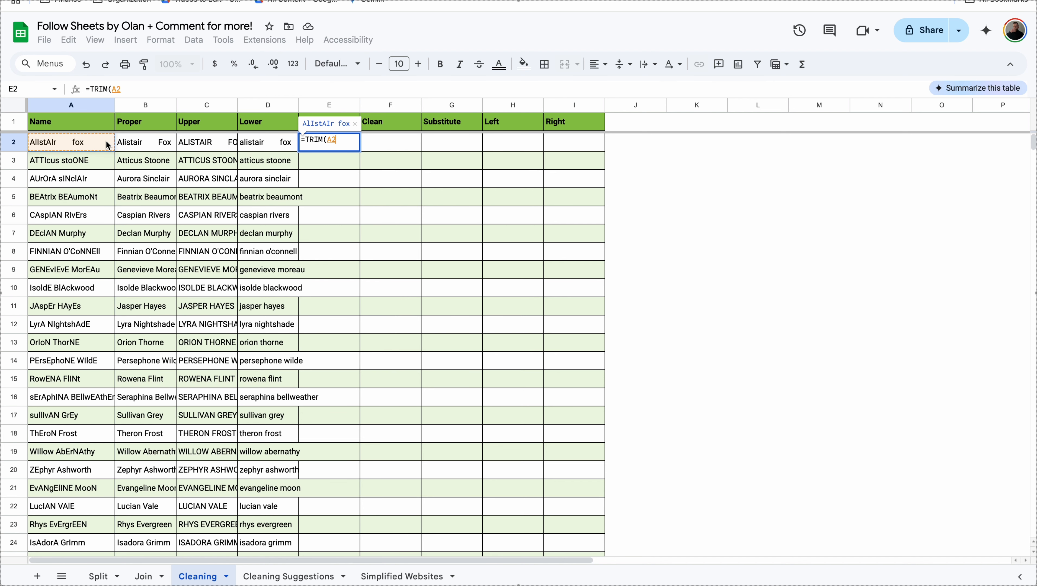
{"action": "key", "text": "Return"}
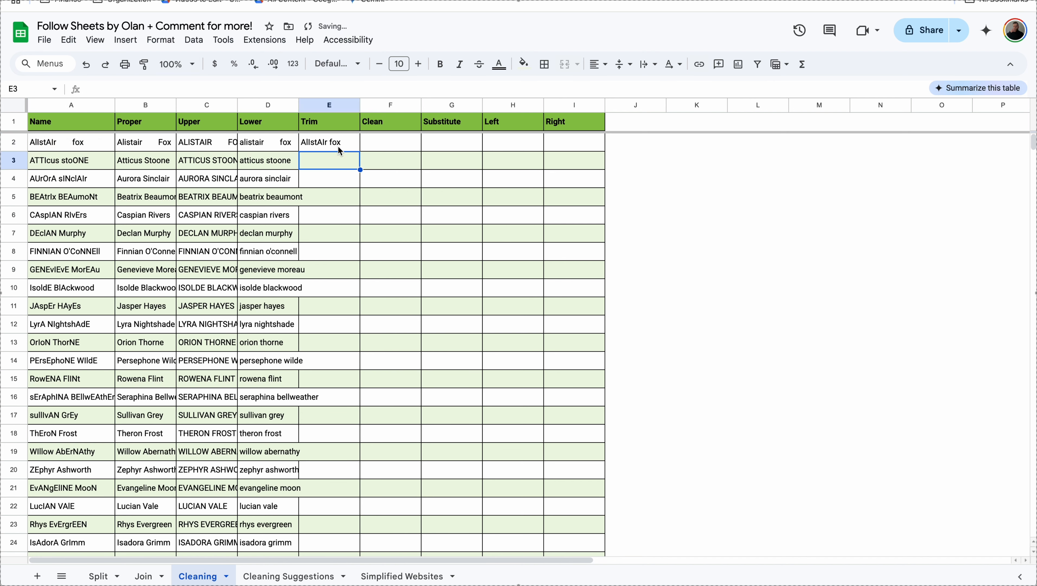
Step: Add a line break between the first and last name in A2, and enter =CLEAN(A2) in F2 to remove it
{"action": "left_click", "coordinate": [84, 144]}
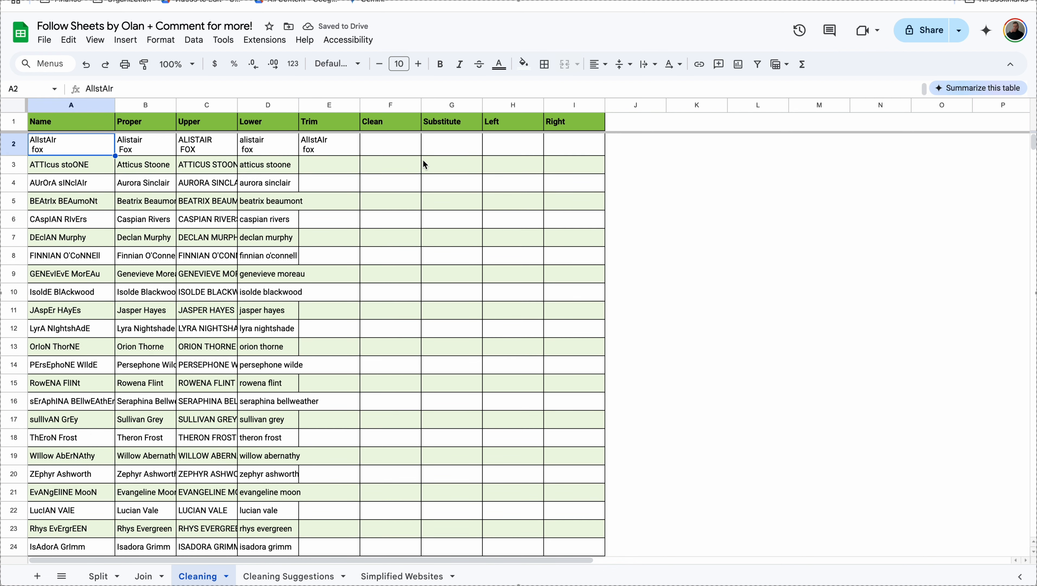
{"action": "left_click", "coordinate": [402, 138]}
{"action": "type", "text": "=clea"}
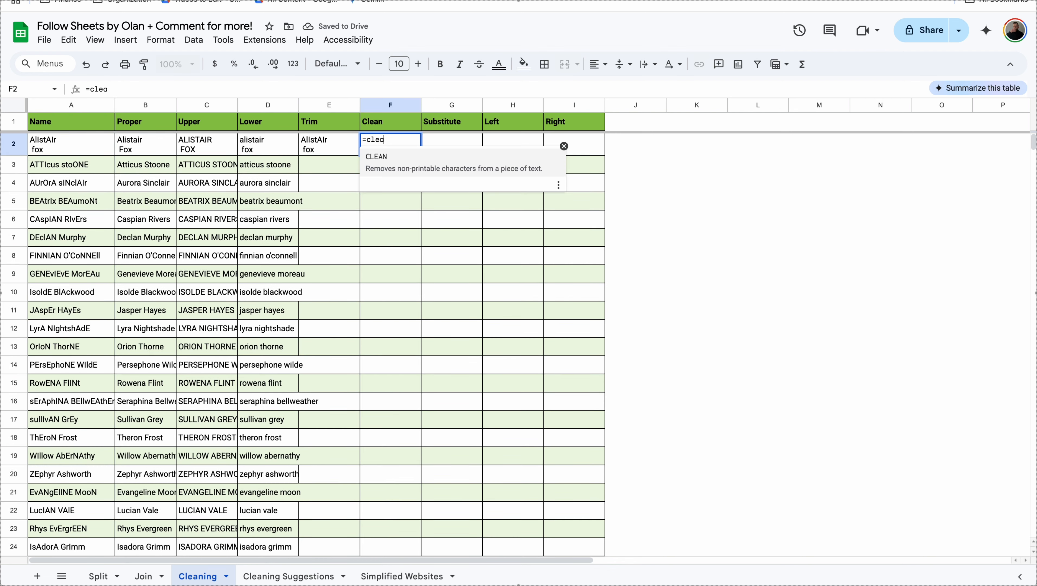
{"action": "key", "text": "Tab"}
{"action": "left_click", "coordinate": [88, 145]}
{"action": "key", "text": "Return"}
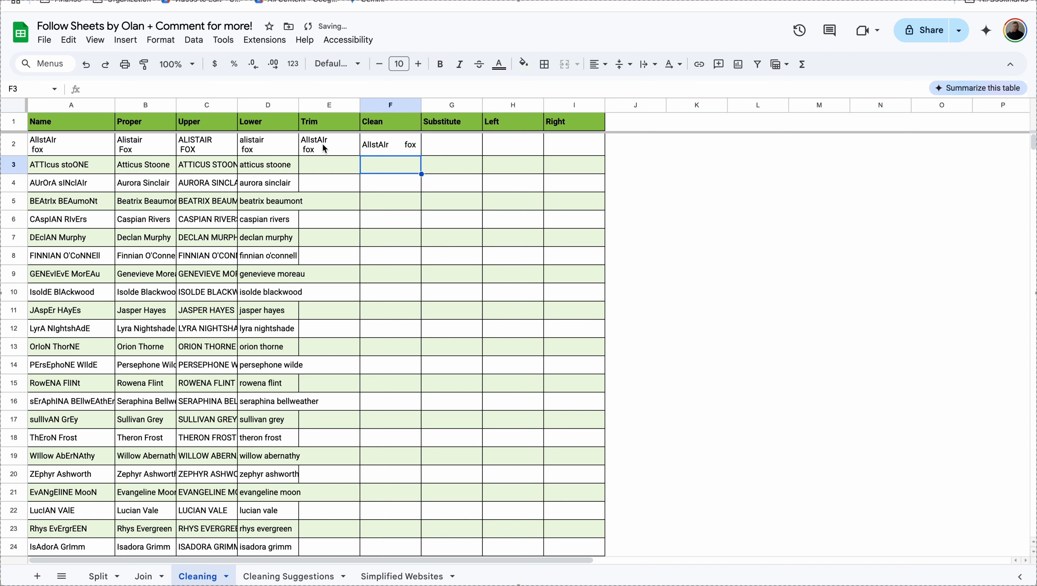
Step: Wrap the CLEAN formula in F2 with TRIM so it reads =trim(CLEAN(A2))
{"action": "left_click", "coordinate": [386, 151]}
{"action": "left_click", "coordinate": [91, 89]}
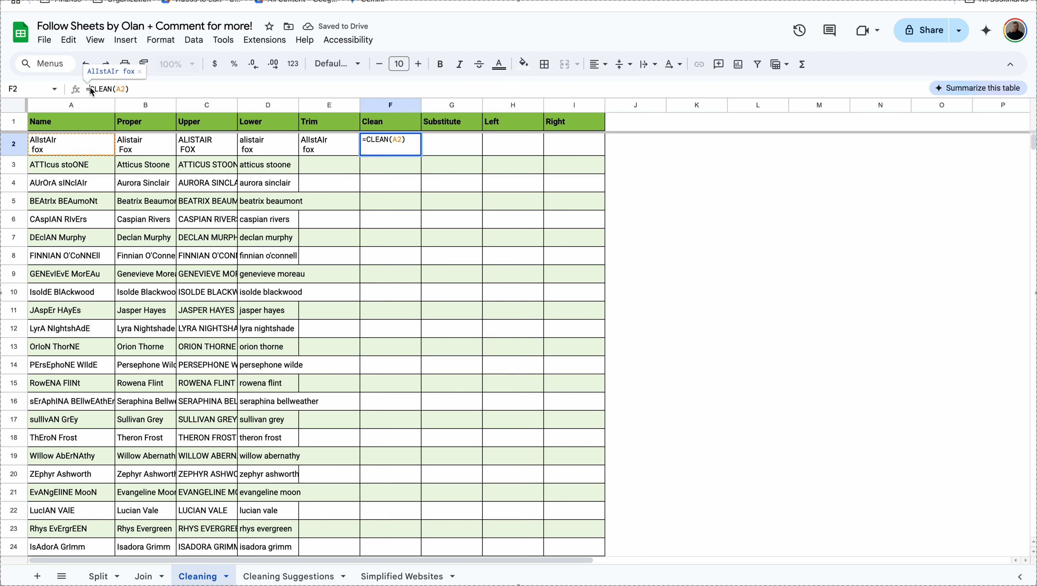
{"action": "type", "text": "trim("}
{"action": "key", "text": "Return"}
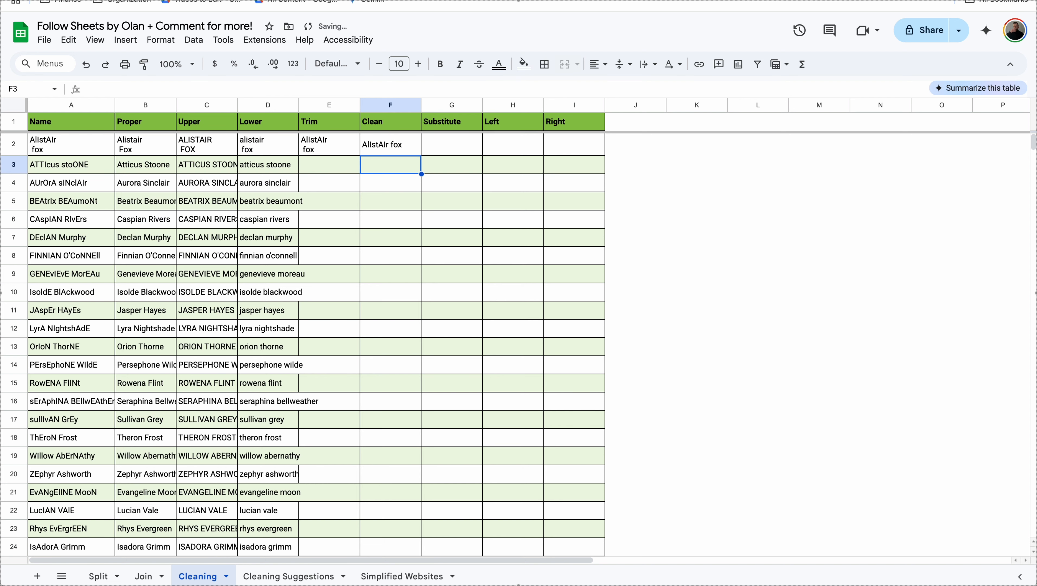
Step: Nest the F2 formula inside PROPER so it reads =proper(trim(CLEAN(A2)))
{"action": "left_click", "coordinate": [88, 90]}
{"action": "type", "text": "props"}
{"action": "key", "text": "BackSpace"}
{"action": "type", "text": "er("}
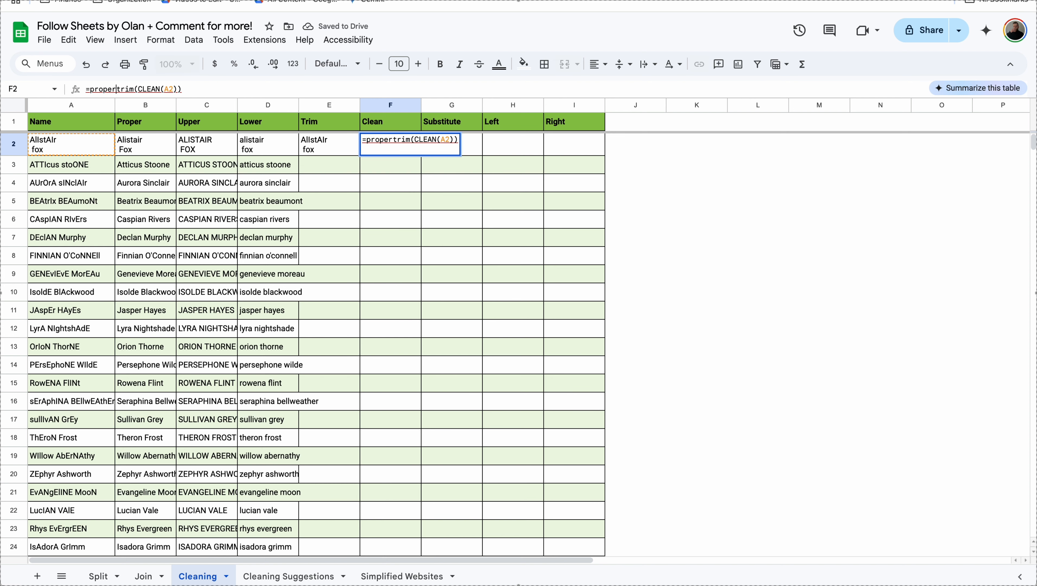
{"action": "key", "text": "Return"}
{"action": "left_click", "coordinate": [410, 143]}
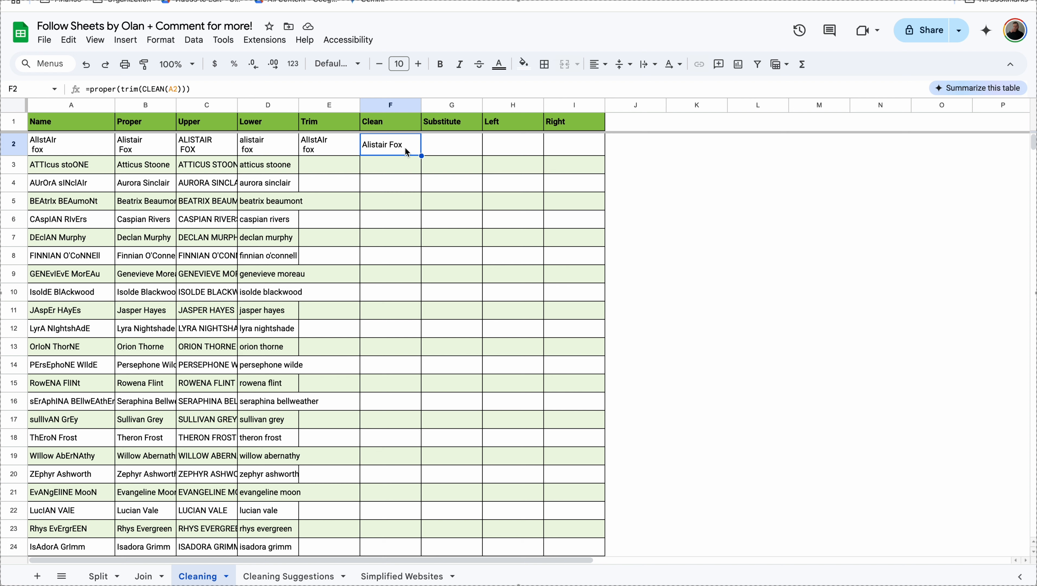
Step: Add a $ character after the first name in A2
{"action": "left_click", "coordinate": [65, 148]}
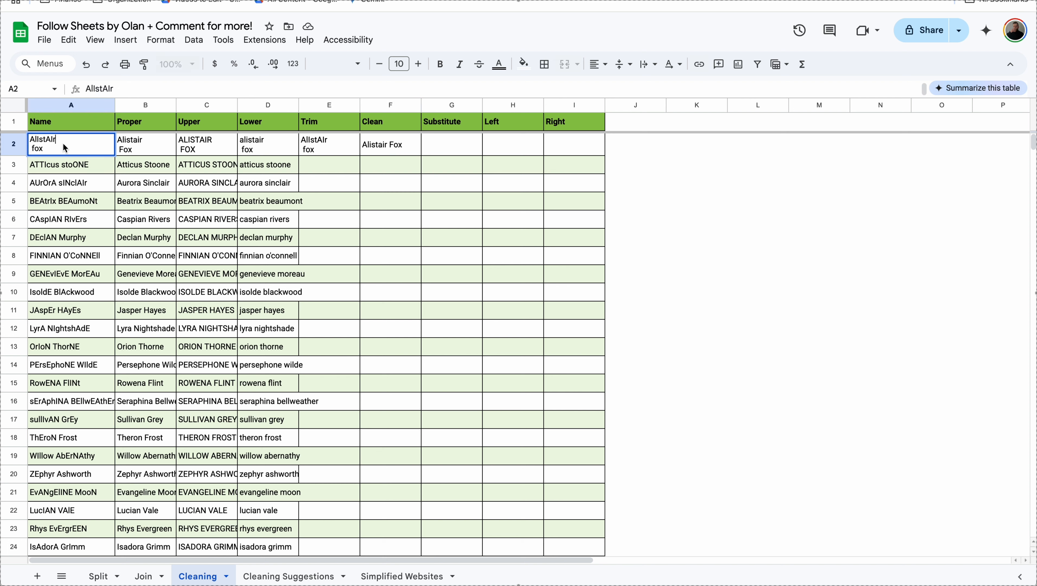
{"action": "type", "text": "$"}
{"action": "key", "text": "Return"}
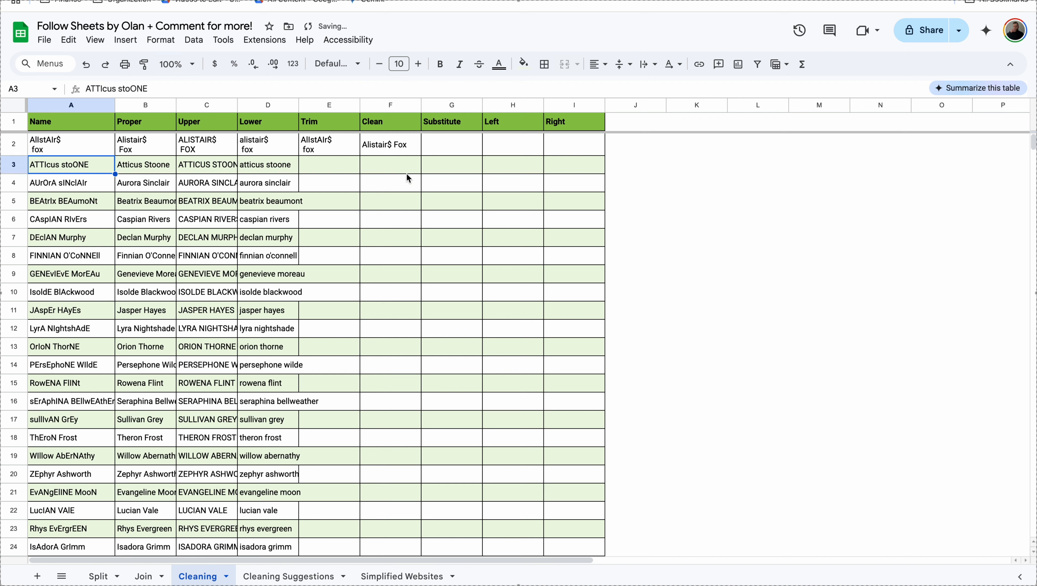
Step: Strip the dollar sign from the name by entering =SUBSTITUTE(A2,"$","") in G2 of the Substitute column
{"action": "left_click", "coordinate": [465, 143]}
{"action": "type", "text": "=subst"}
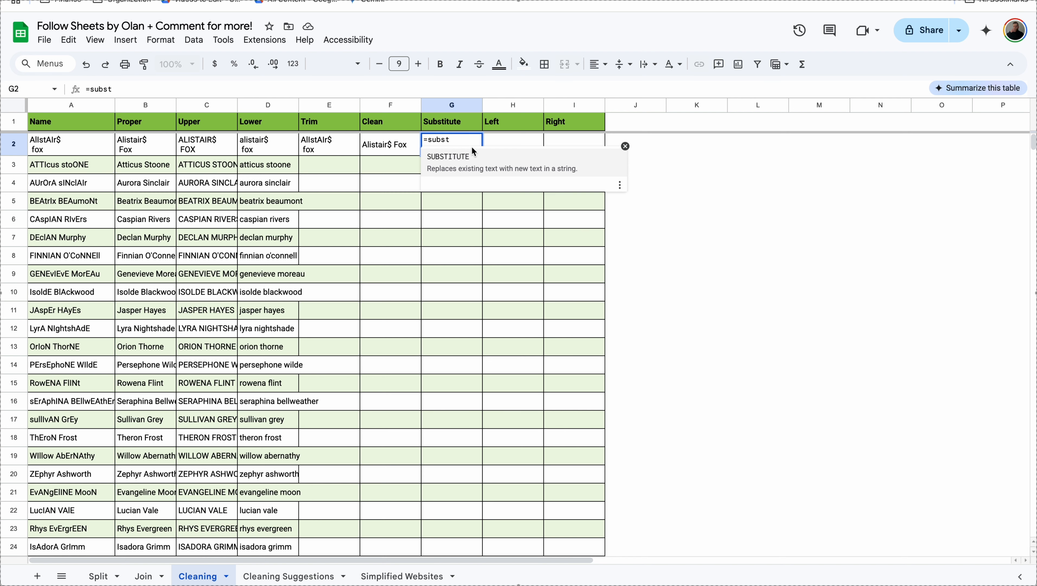
{"action": "left_click", "coordinate": [472, 169]}
{"action": "left_click", "coordinate": [79, 146]}
{"action": "type", "text": ",\""}
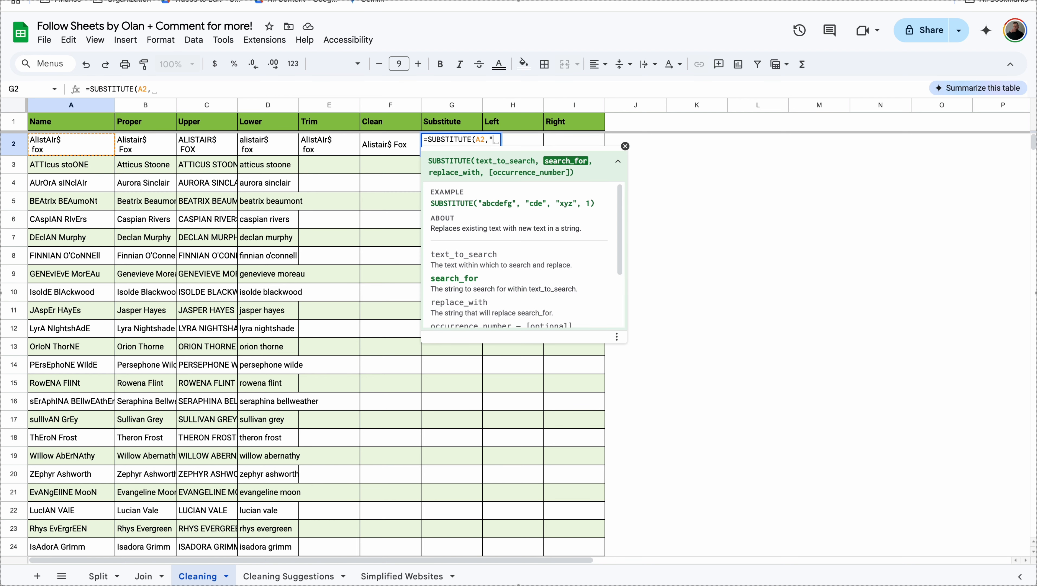
{"action": "type", "text": "$\",\""}
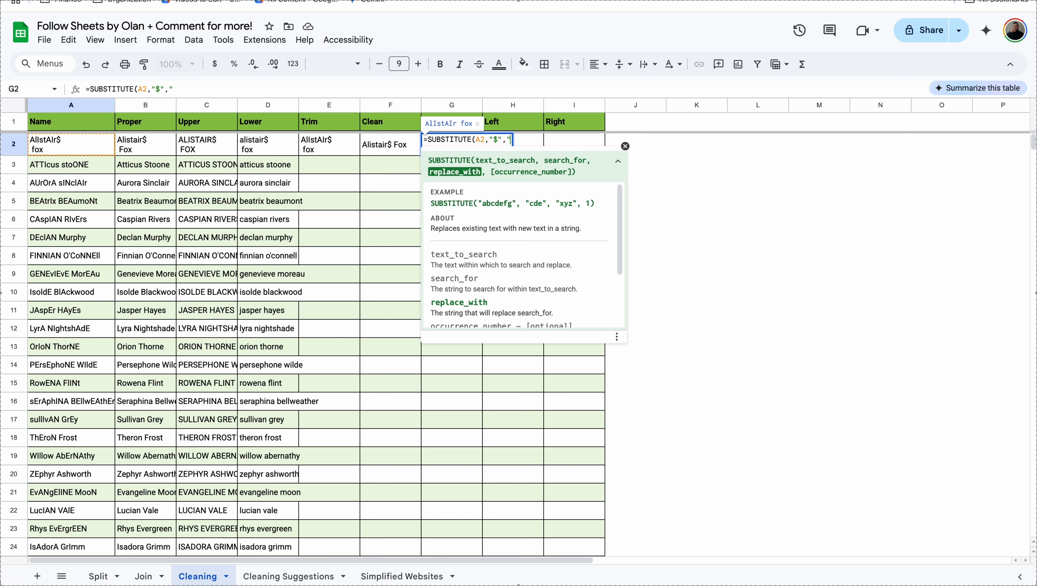
{"action": "type", "text": "\""}
{"action": "left_click", "coordinate": [457, 148]}
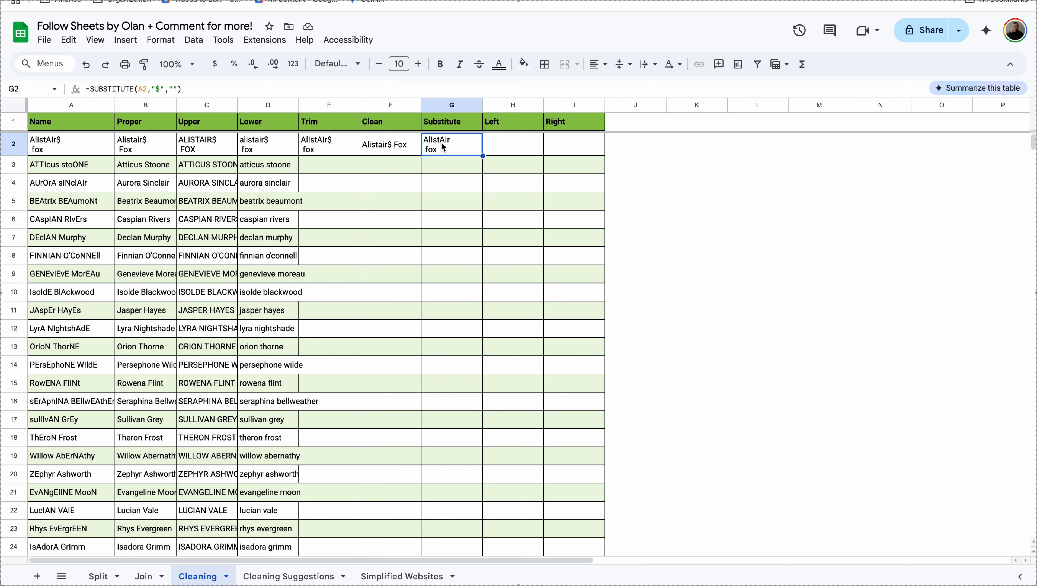
{"action": "left_click", "coordinate": [392, 150]}
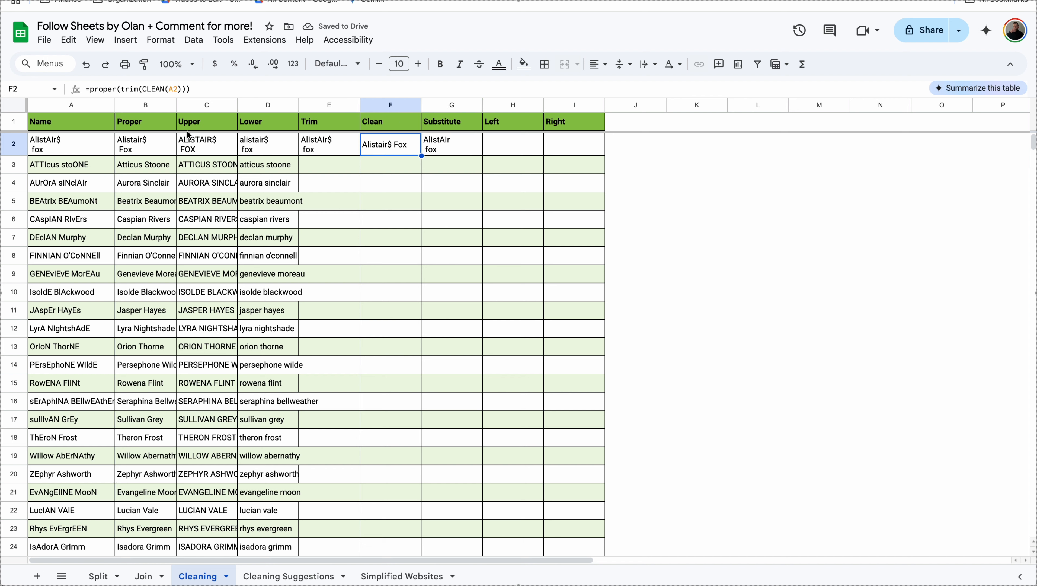
{"action": "left_click", "coordinate": [442, 153]}
Step: Extract the first five characters of each name by entering =LEFT(A3,5) in H3 and filling it down the Left column
{"action": "left_click", "coordinate": [492, 162]}
{"action": "type", "text": "=lef"}
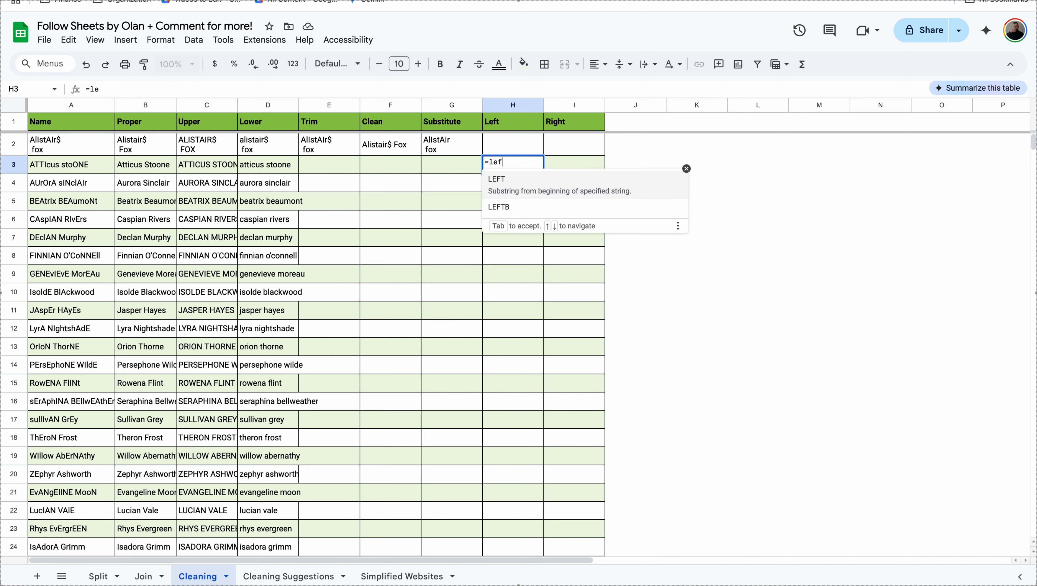
{"action": "type", "text": "t("}
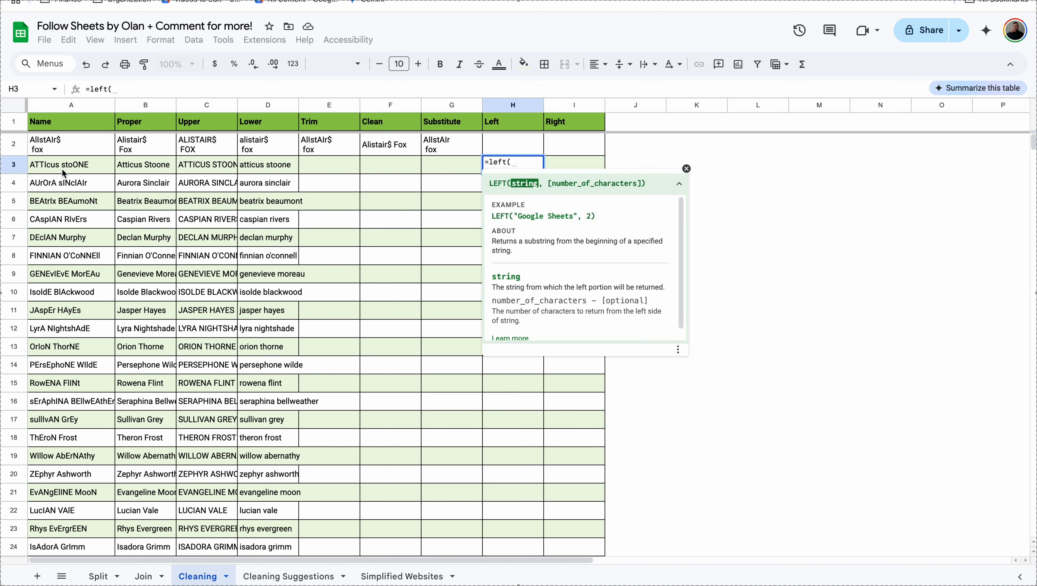
{"action": "left_click", "coordinate": [70, 166]}
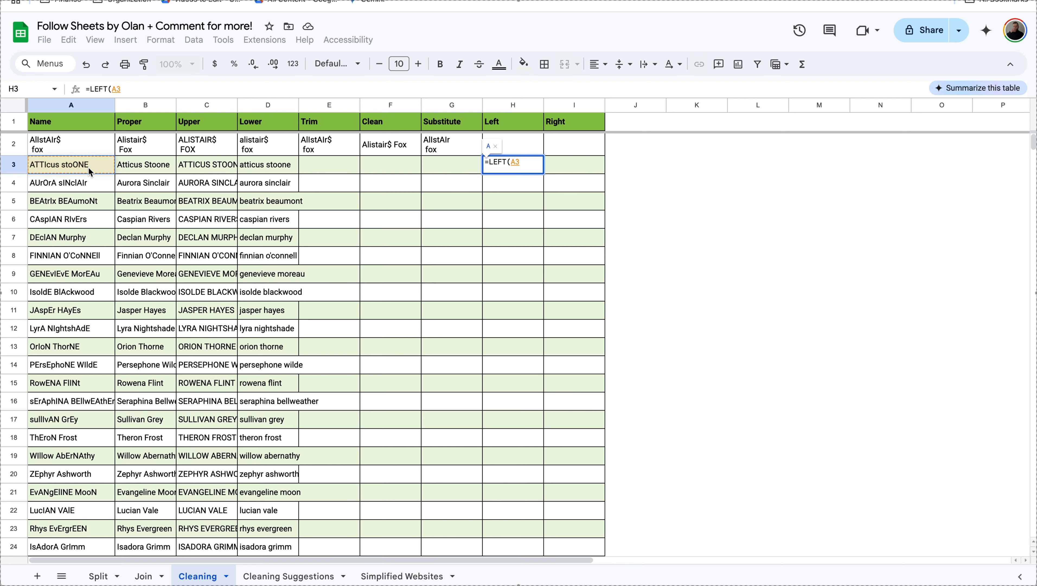
{"action": "type", "text": ",5"}
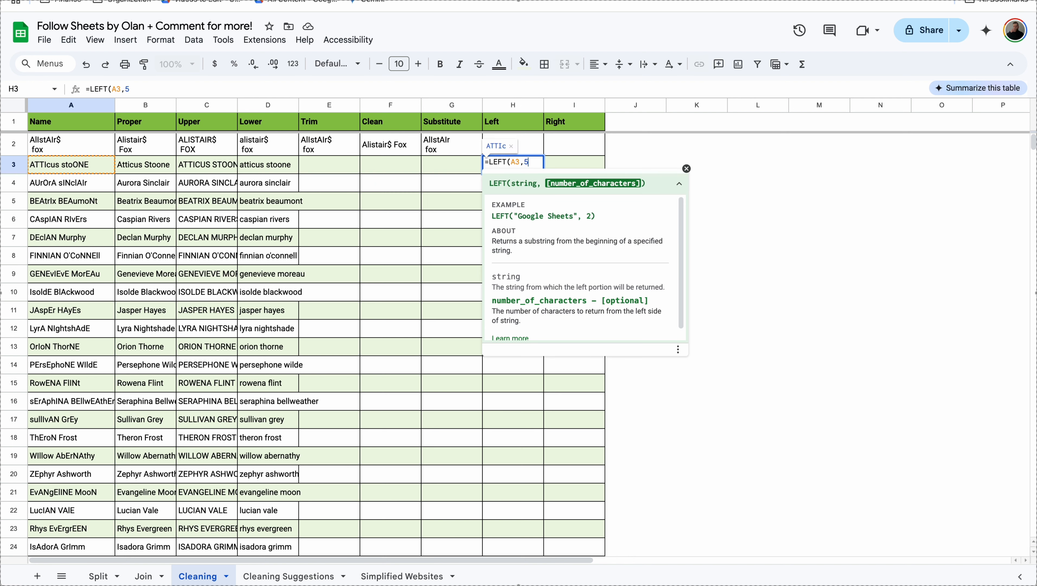
{"action": "key", "text": "Return"}
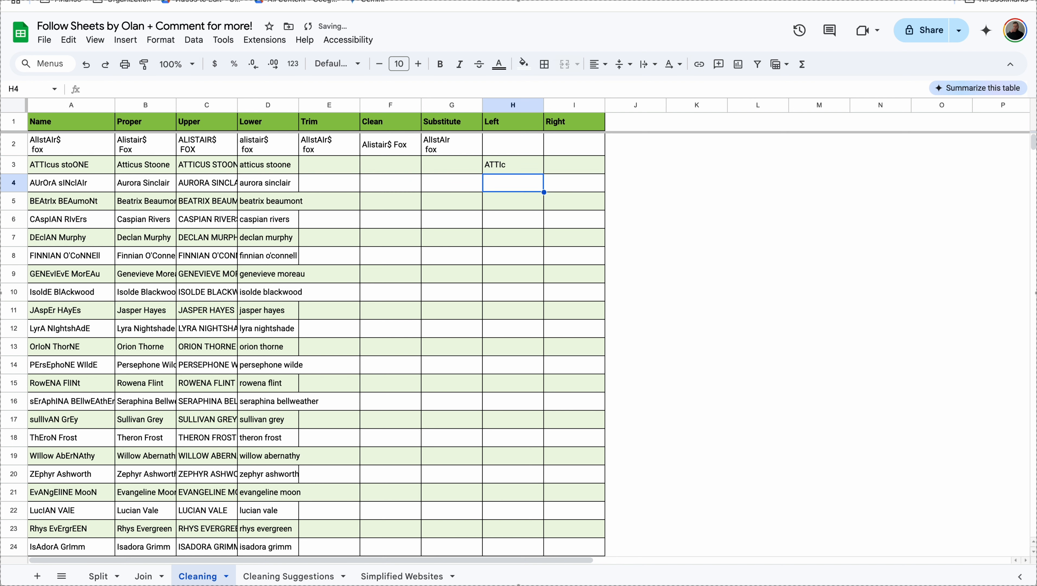
{"action": "left_click", "coordinate": [532, 168]}
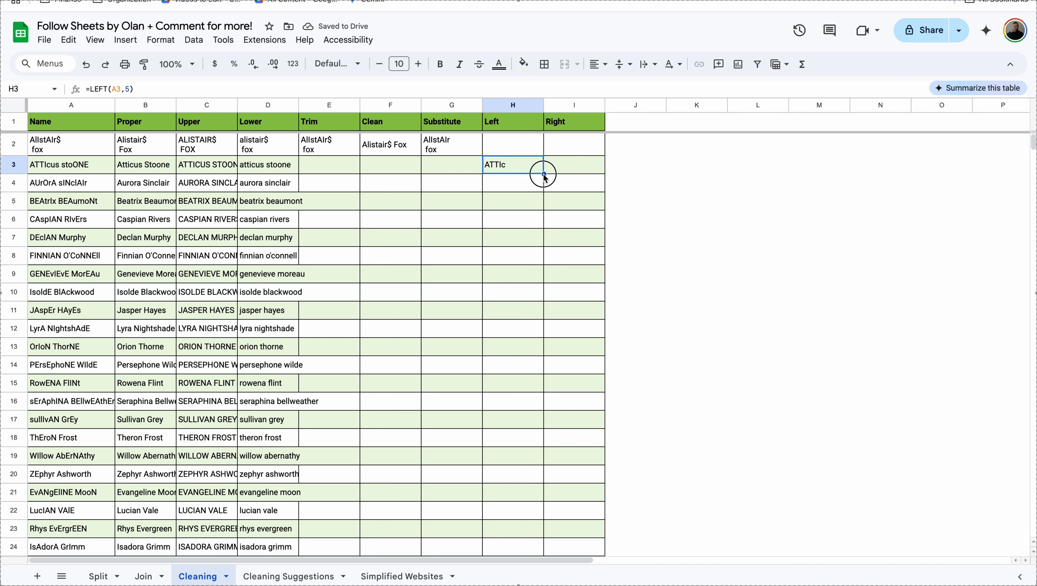
{"action": "double_click", "coordinate": [543, 174]}
Step: Extract the last four characters of each name by entering =RIGHT(A3,4) in I3 and filling it down the Right column
{"action": "left_click", "coordinate": [572, 166]}
{"action": "type", "text": "=right"}
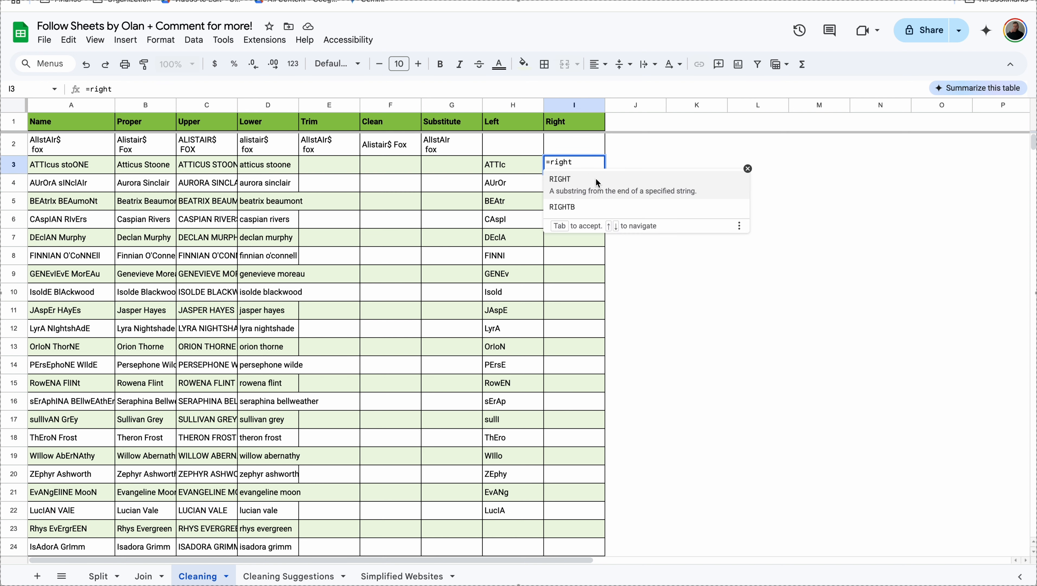
{"action": "left_click", "coordinate": [597, 183]}
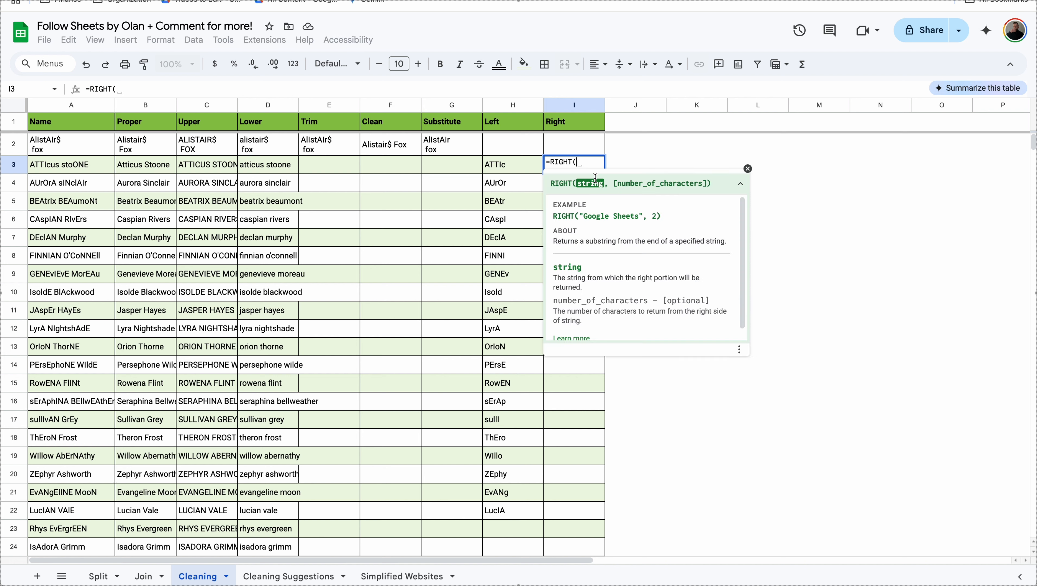
{"action": "left_click", "coordinate": [84, 165]}
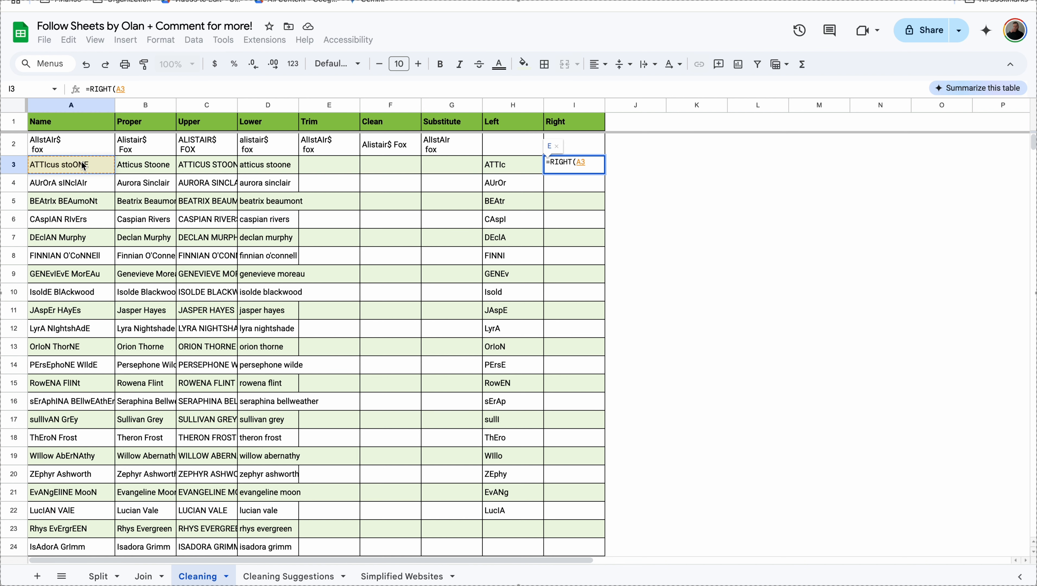
{"action": "type", "text": ",4"}
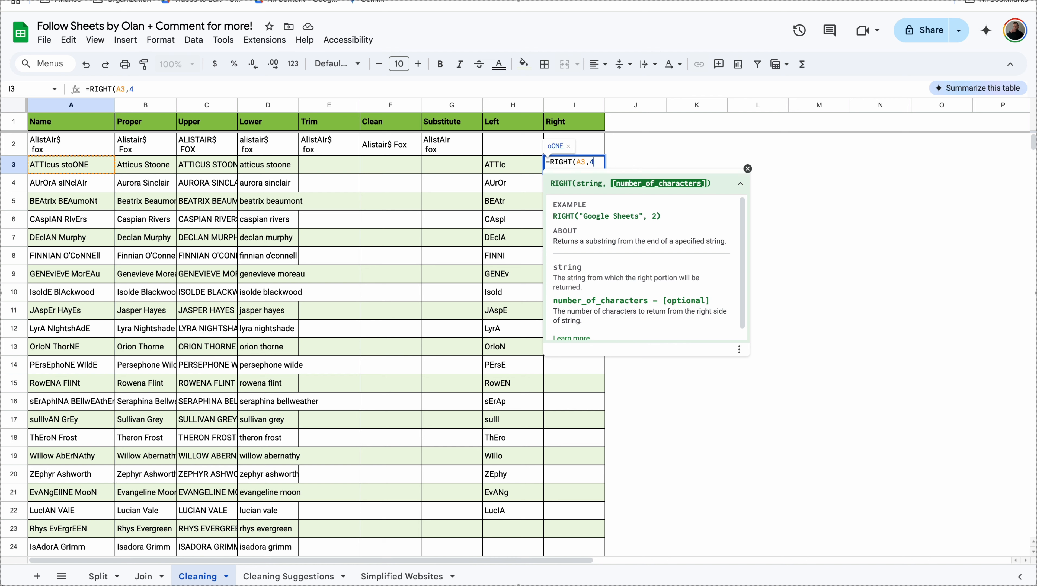
{"action": "key", "text": "Return"}
{"action": "left_click", "coordinate": [579, 167]}
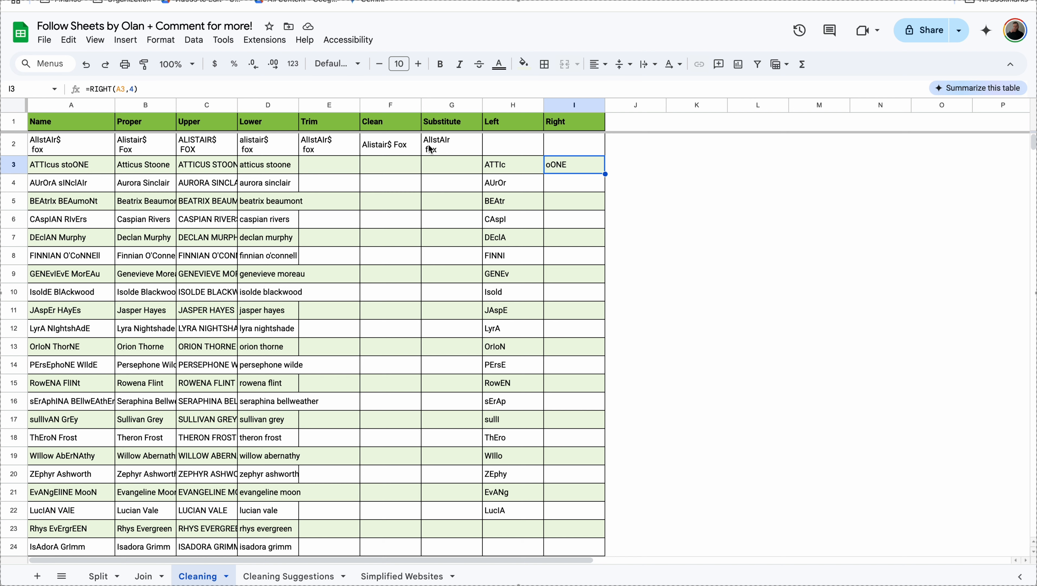
{"action": "double_click", "coordinate": [604, 174]}
{"action": "left_click", "coordinate": [495, 168]}
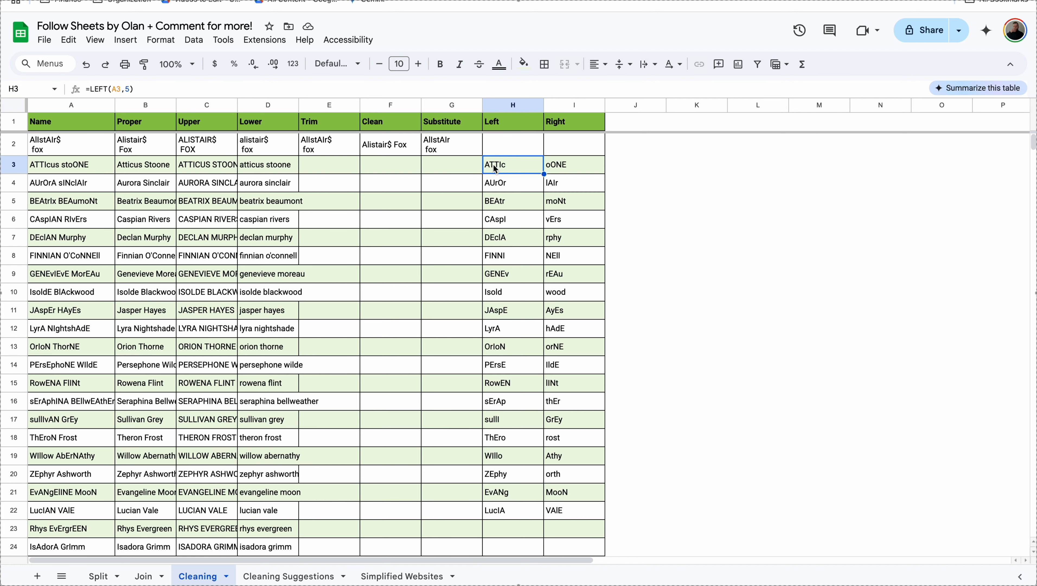
Step: Open the Cleaning Suggestions sheet and look through the available data cleanup options
{"action": "left_click", "coordinate": [284, 577]}
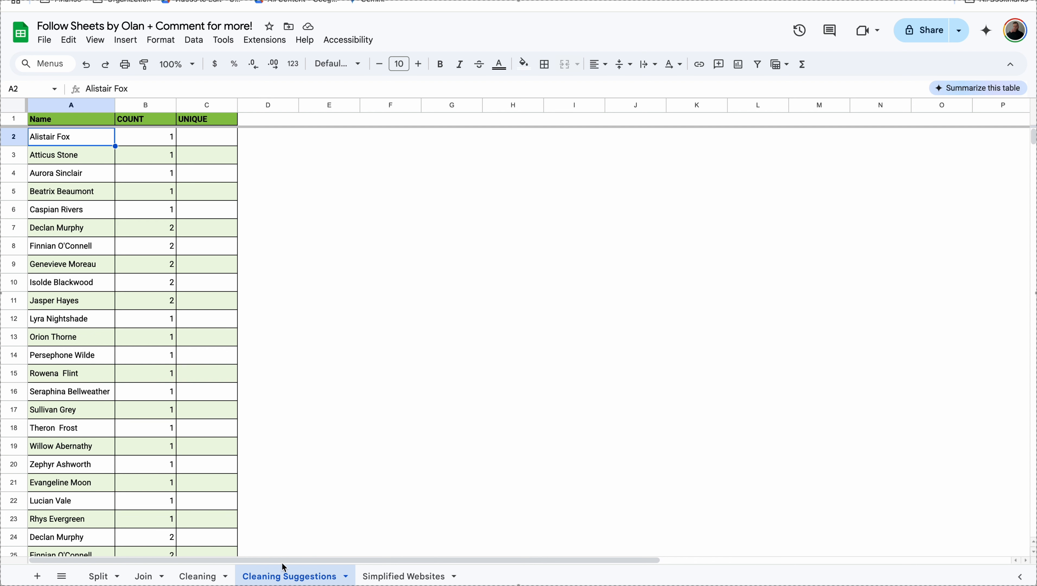
{"action": "left_click", "coordinate": [196, 41]}
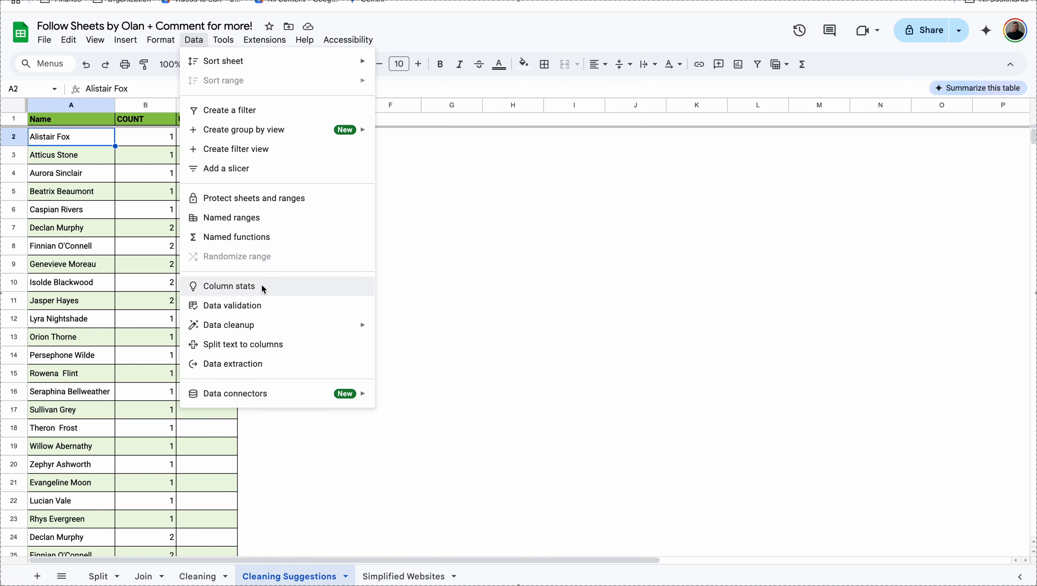
{"action": "mouse_move", "coordinate": [264, 328]}
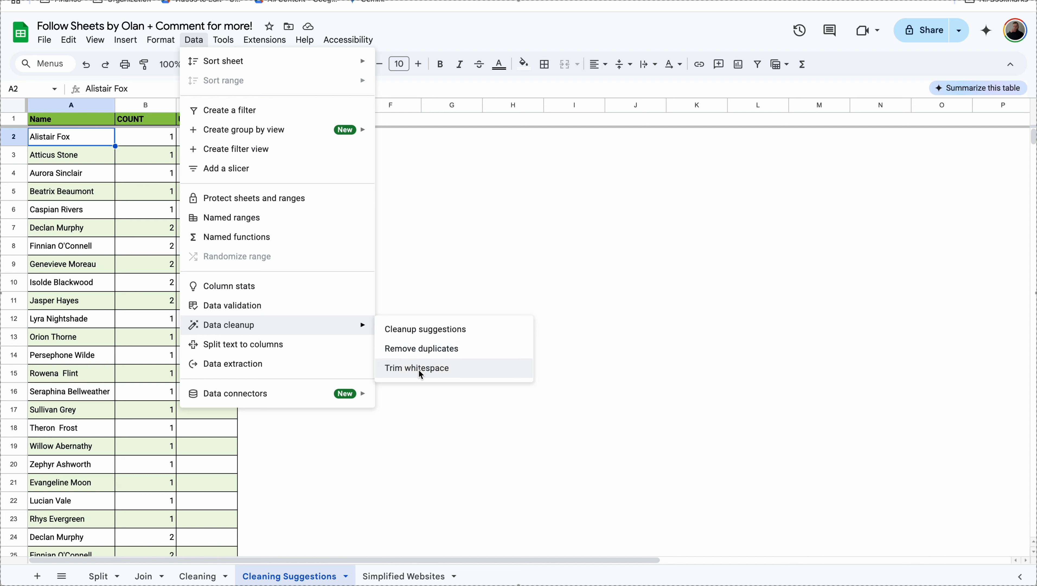
{"action": "left_click", "coordinate": [209, 139]}
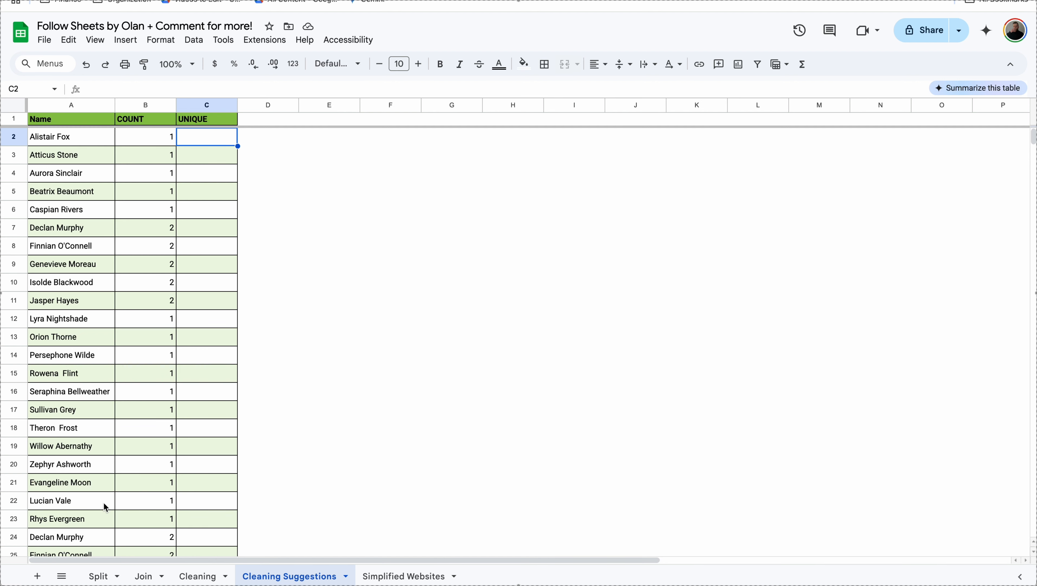
Step: List the unique names by entering =UNIQUE(A2:A) in C2 of the UNIQUE column, and check the list down to its end
{"action": "scroll", "coordinate": [105, 505], "scroll_direction": "down", "scroll_amount": 2}
{"action": "scroll", "coordinate": [104, 505], "scroll_direction": "up", "scroll_amount": 2}
{"action": "double_click", "coordinate": [213, 140]}
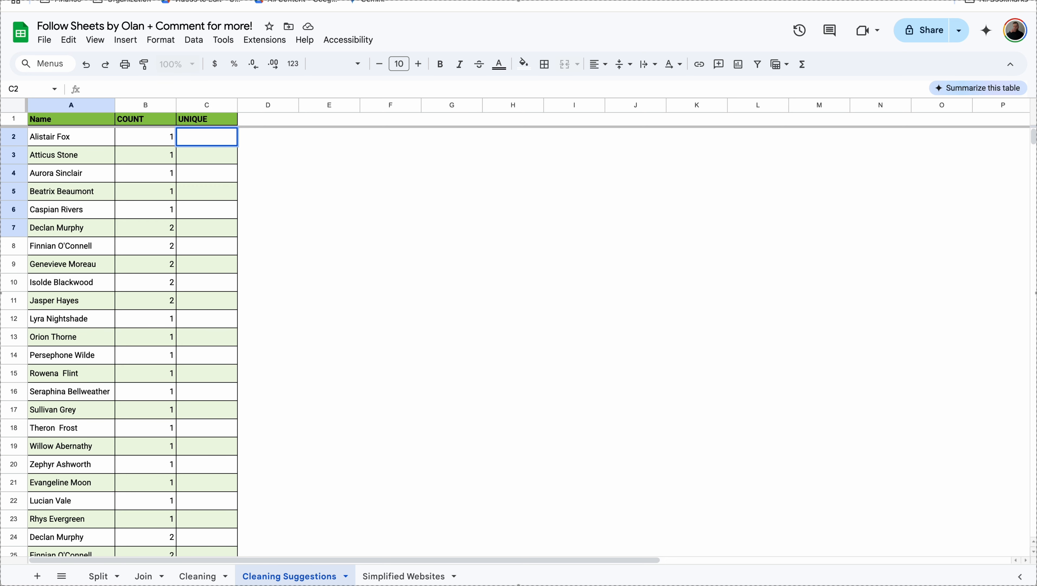
{"action": "type", "text": "=unique"}
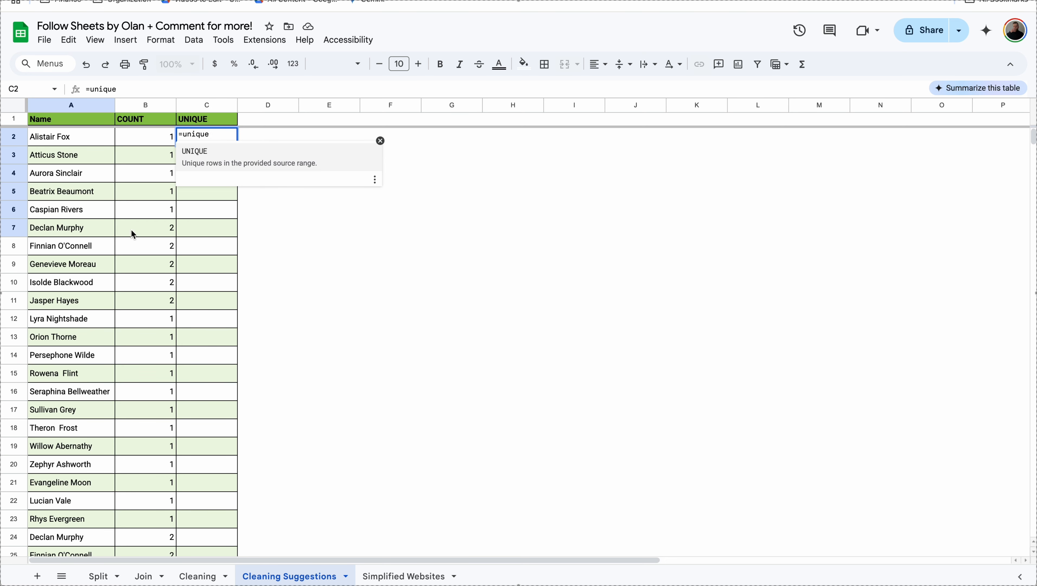
{"action": "left_click", "coordinate": [247, 150]}
{"action": "left_click", "coordinate": [93, 144]}
{"action": "type", "text": ":A"}
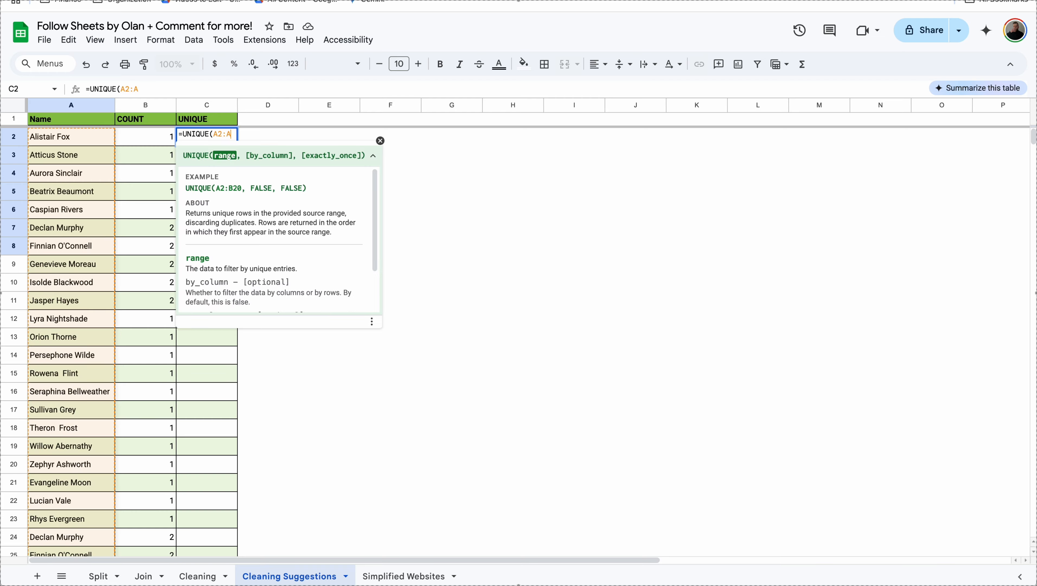
{"action": "key", "text": "Return"}
{"action": "scroll", "coordinate": [222, 142], "scroll_direction": "down", "scroll_amount": 6}
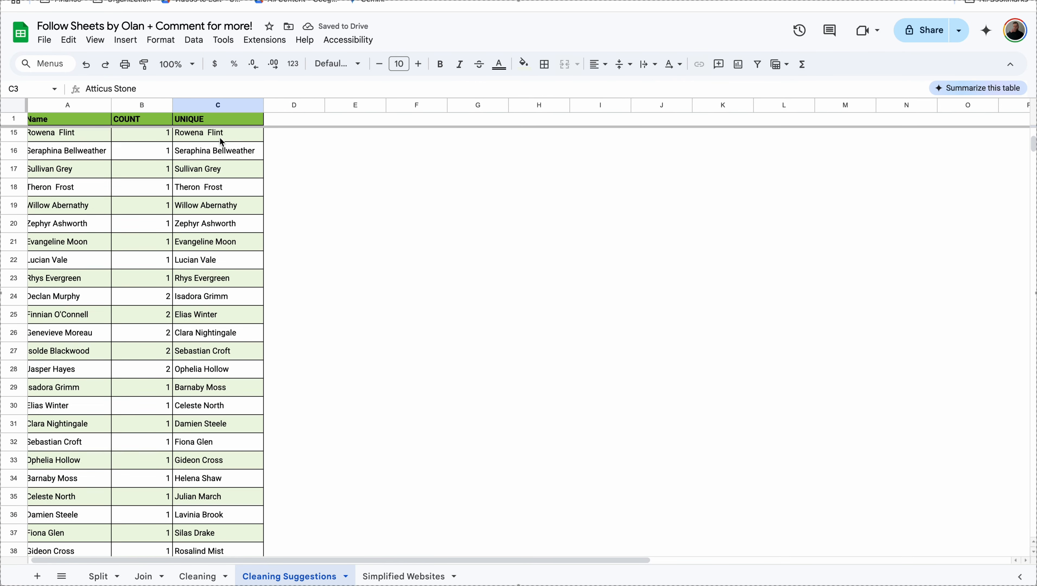
{"action": "scroll", "coordinate": [222, 142], "scroll_direction": "down", "scroll_amount": 11}
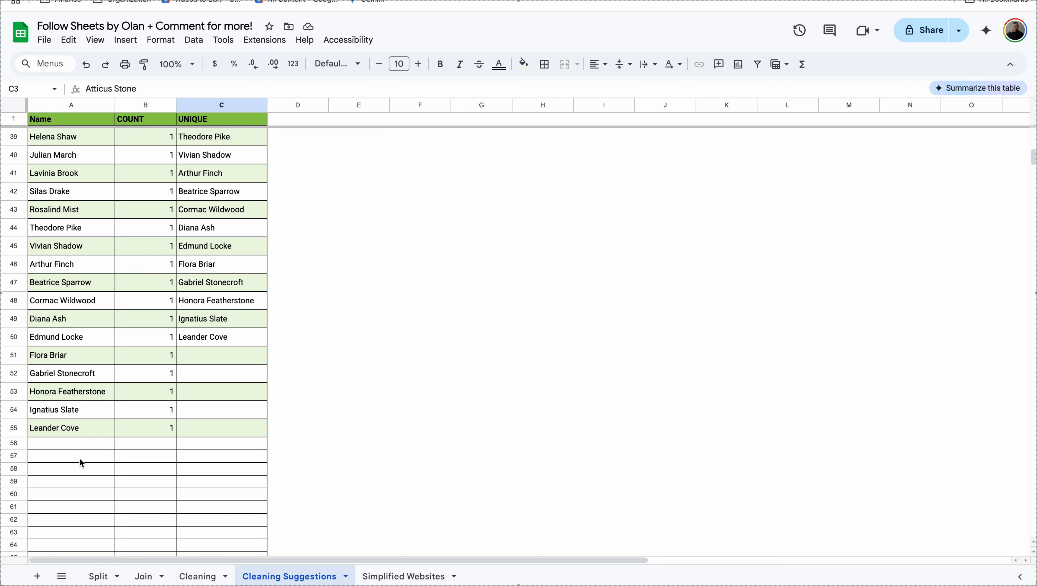
{"action": "left_click", "coordinate": [235, 137]}
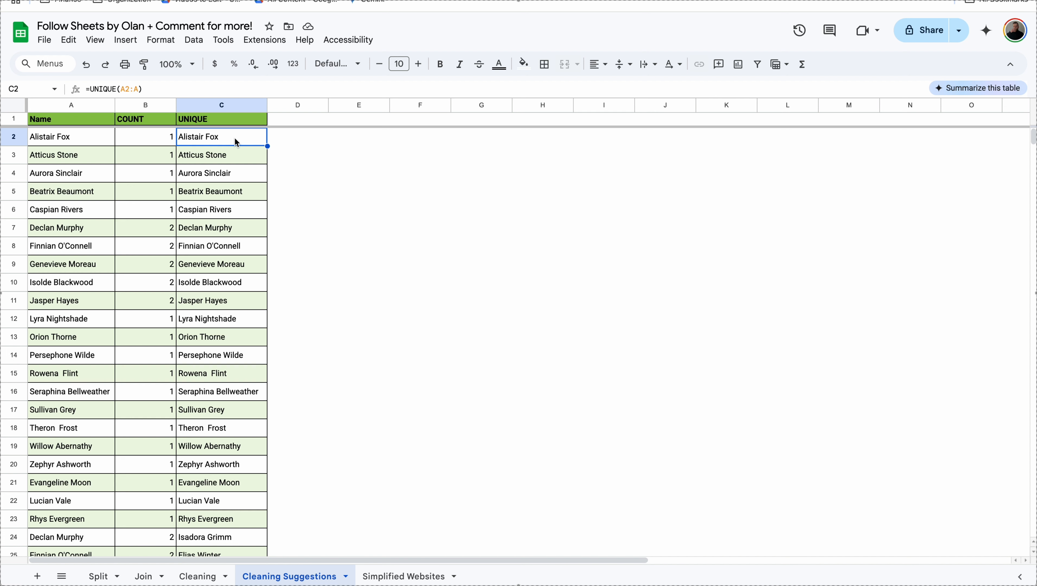
Step: Run Cleanup suggestions on columns A to C and trim all flagged whitespace, then check the cleaned name cells
{"action": "left_click", "coordinate": [78, 138]}
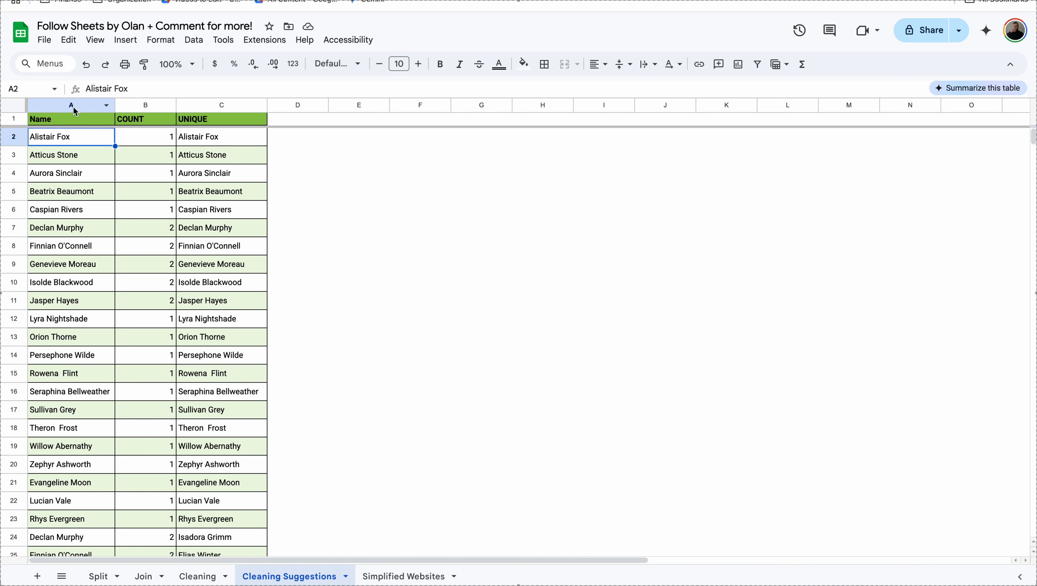
{"action": "left_click_drag", "start_coordinate": [76, 110], "coordinate": [242, 117]}
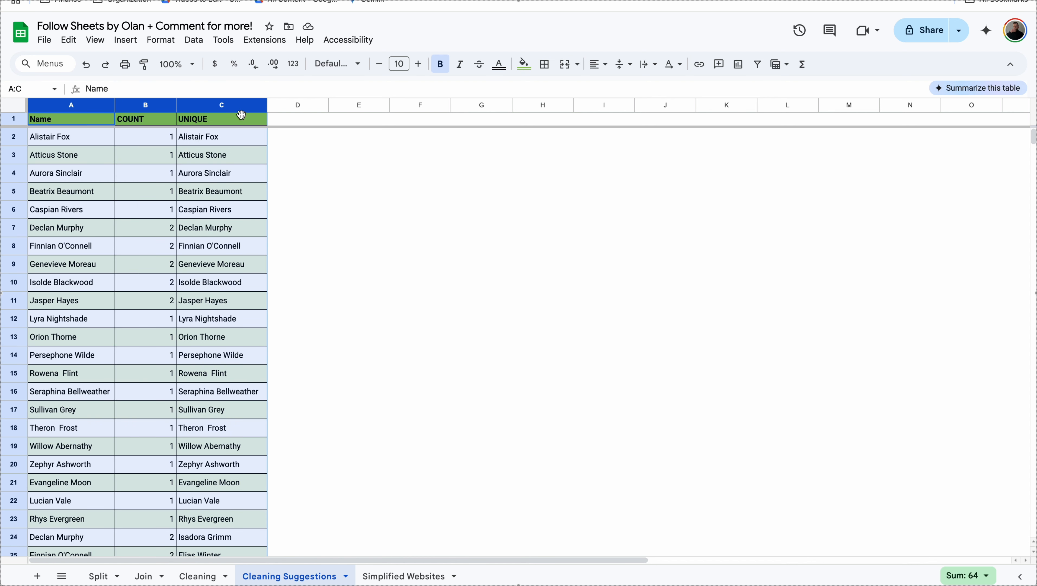
{"action": "left_click", "coordinate": [202, 41]}
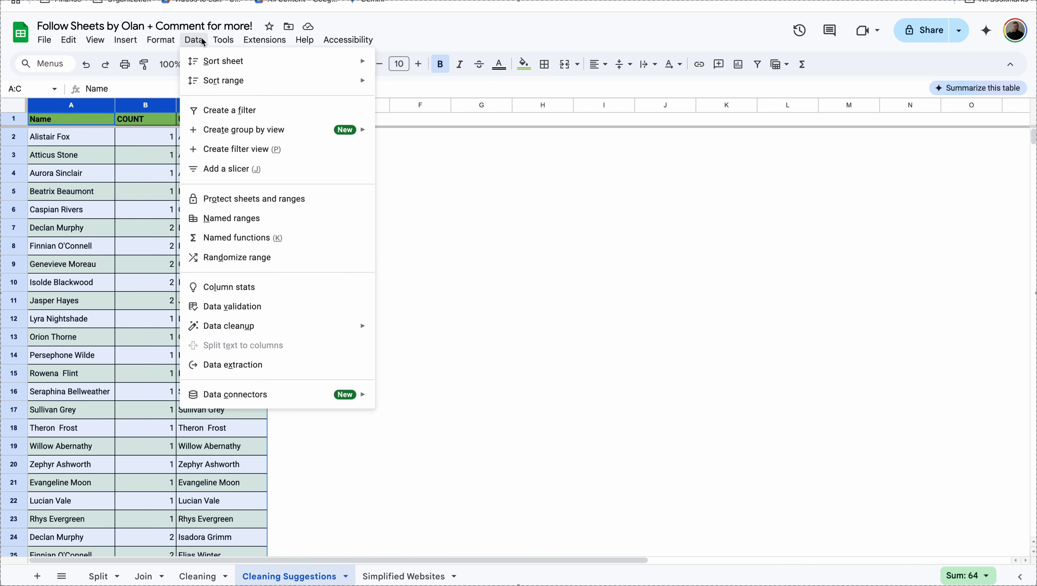
{"action": "mouse_move", "coordinate": [288, 328]}
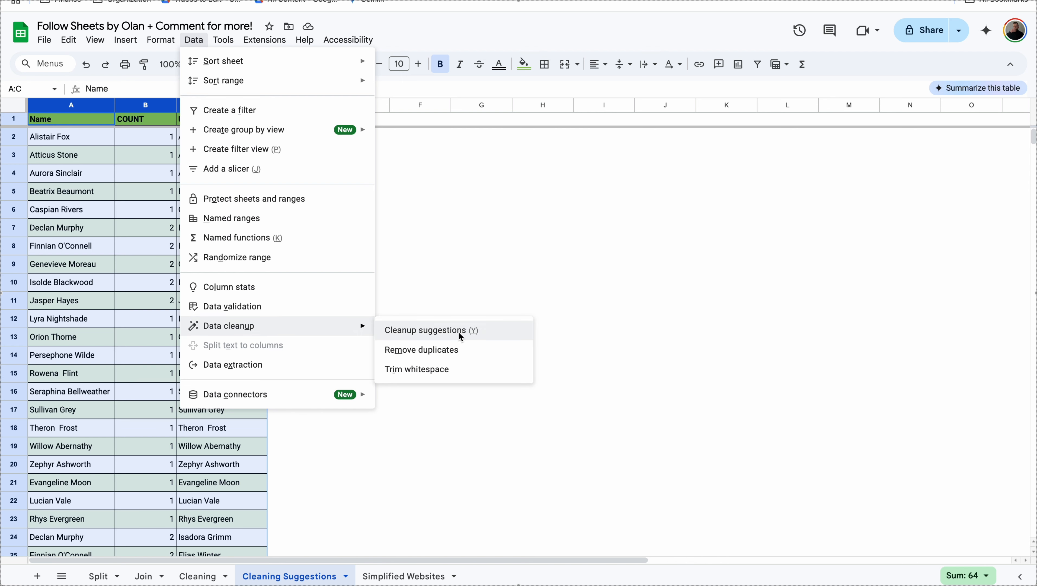
{"action": "left_click", "coordinate": [486, 331]}
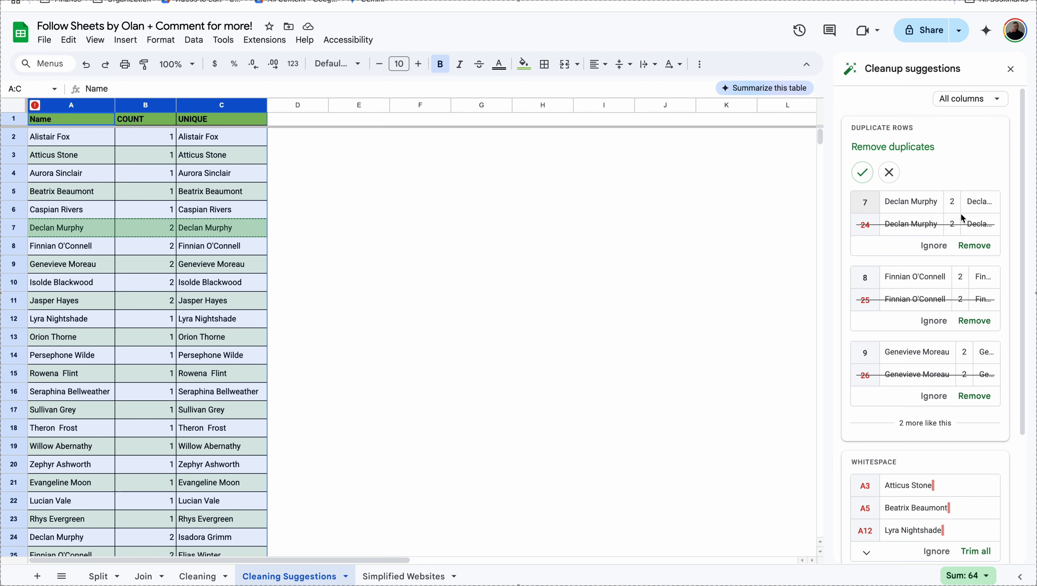
{"action": "scroll", "coordinate": [960, 222], "scroll_direction": "down", "scroll_amount": 5}
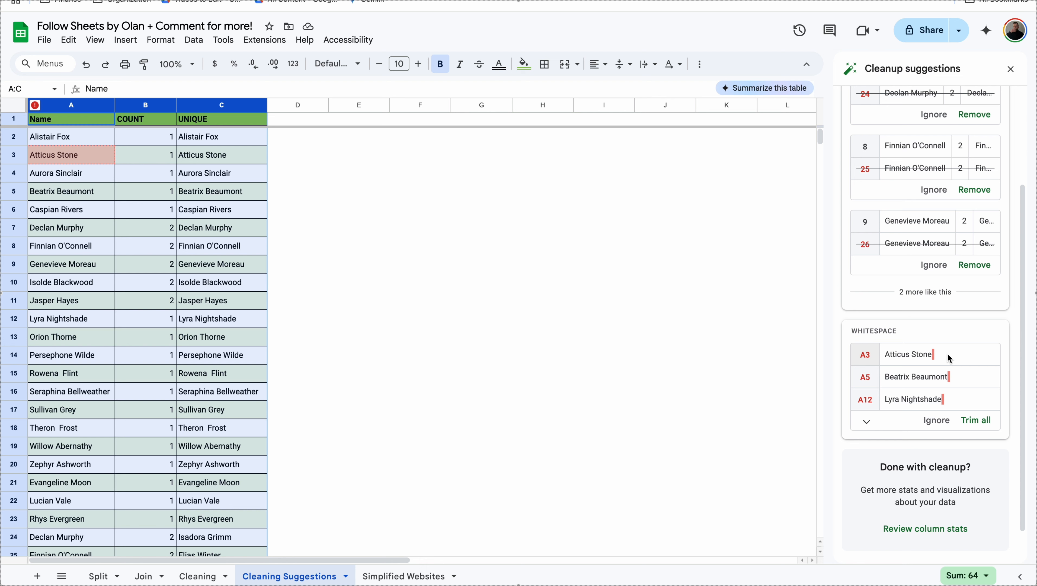
{"action": "left_click", "coordinate": [978, 419]}
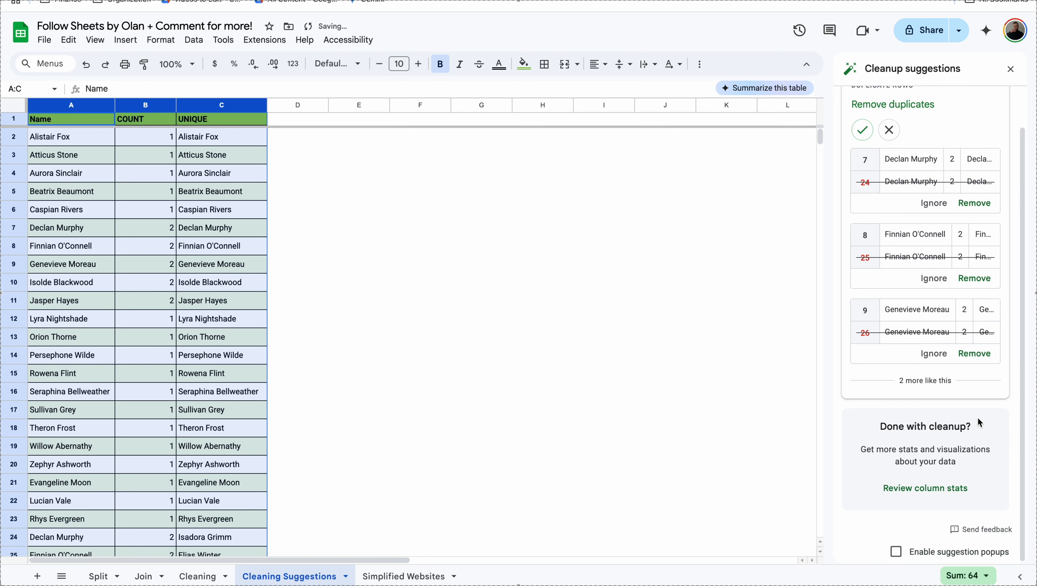
{"action": "left_click", "coordinate": [95, 144]}
{"action": "double_click", "coordinate": [96, 163]}
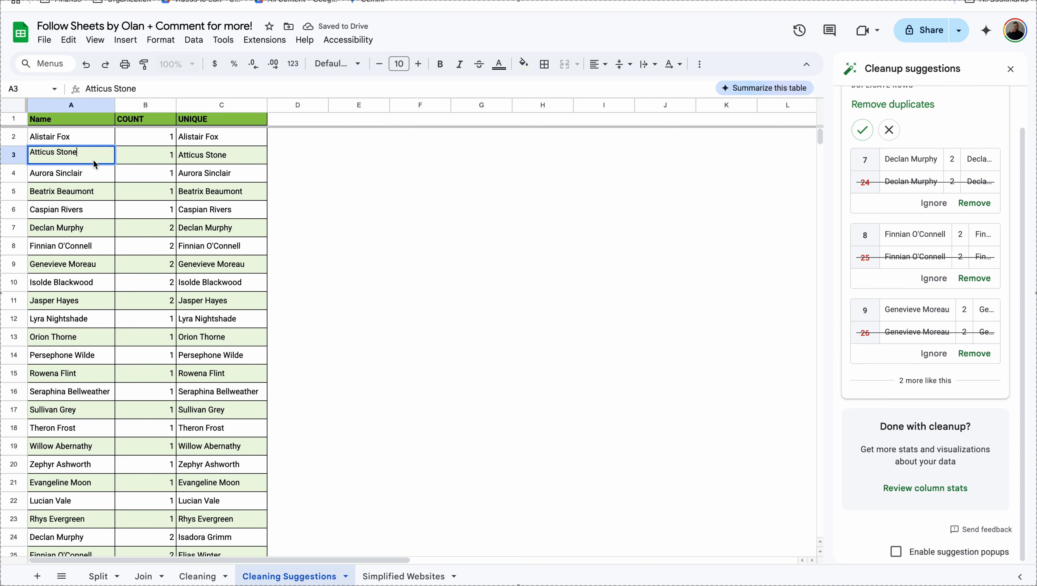
{"action": "double_click", "coordinate": [95, 175]}
{"action": "left_click", "coordinate": [223, 191]}
{"action": "scroll", "coordinate": [971, 179], "scroll_direction": "up", "scroll_amount": 1}
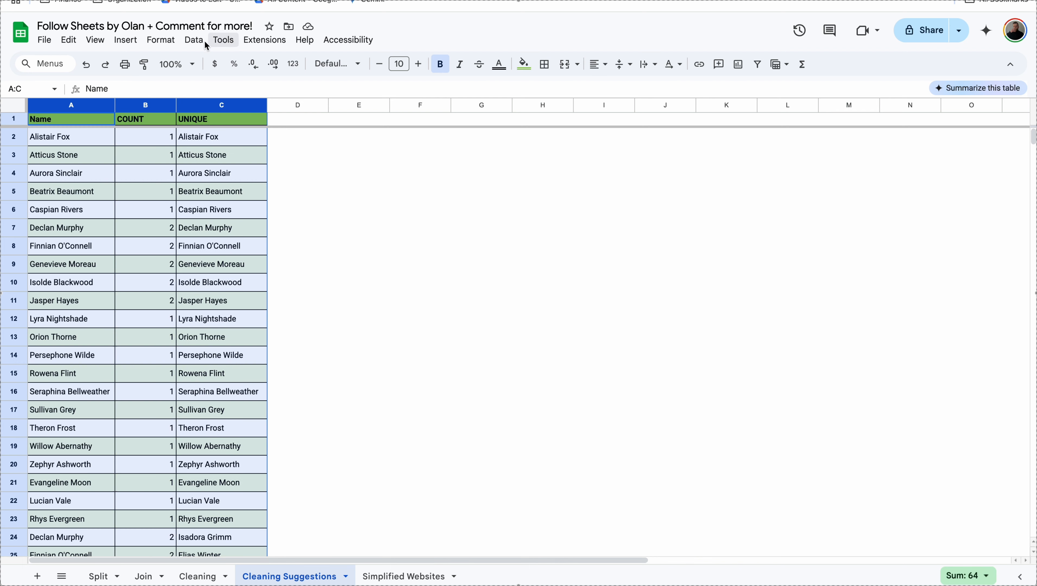
Step: Remove duplicates from columns A to C, treating the data as having a header row and analyzing only Column A - Name
{"action": "left_click", "coordinate": [200, 40]}
{"action": "mouse_move", "coordinate": [241, 326]}
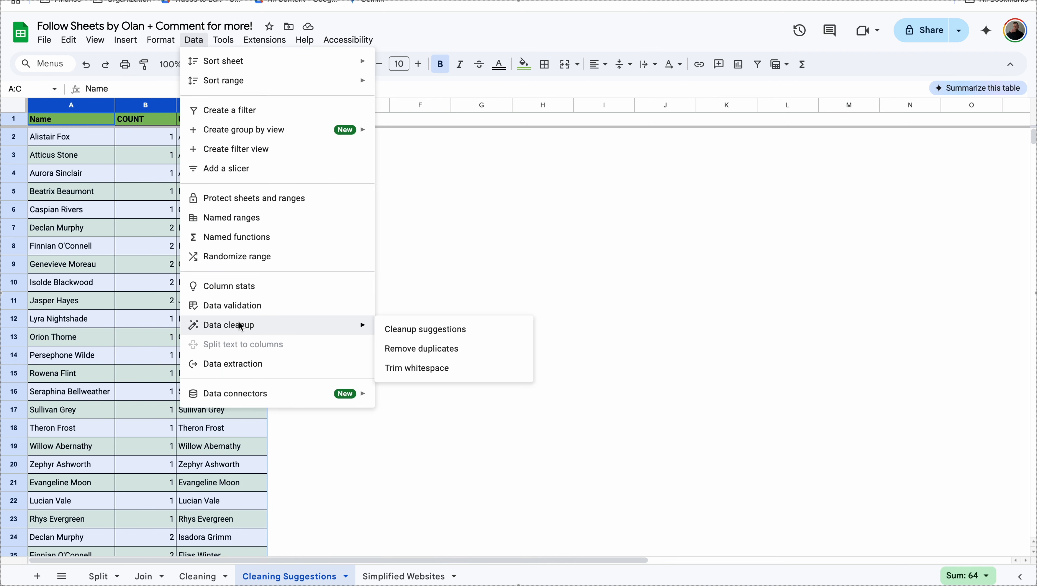
{"action": "left_click", "coordinate": [397, 358]}
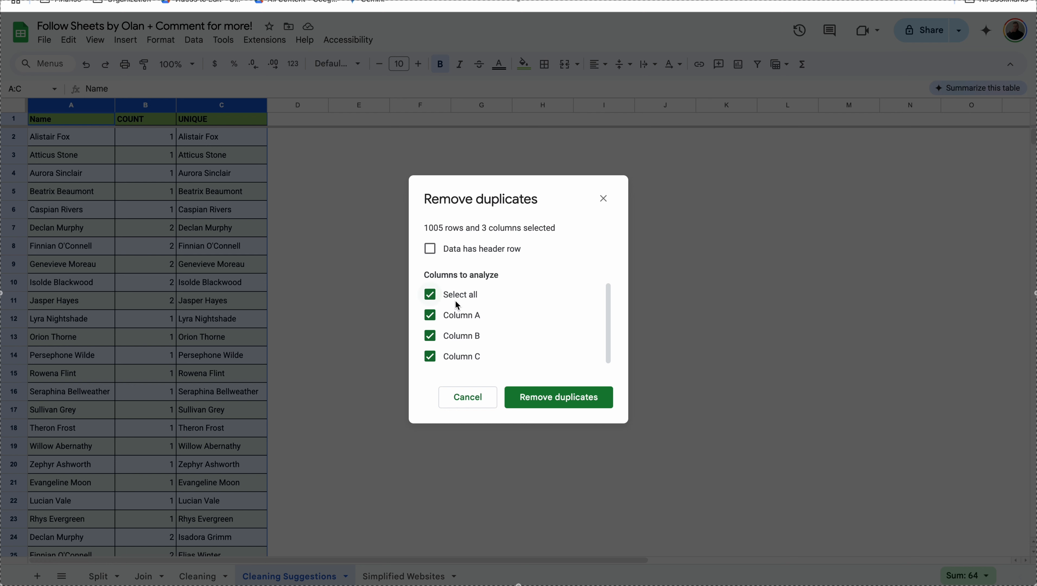
{"action": "left_click", "coordinate": [431, 249]}
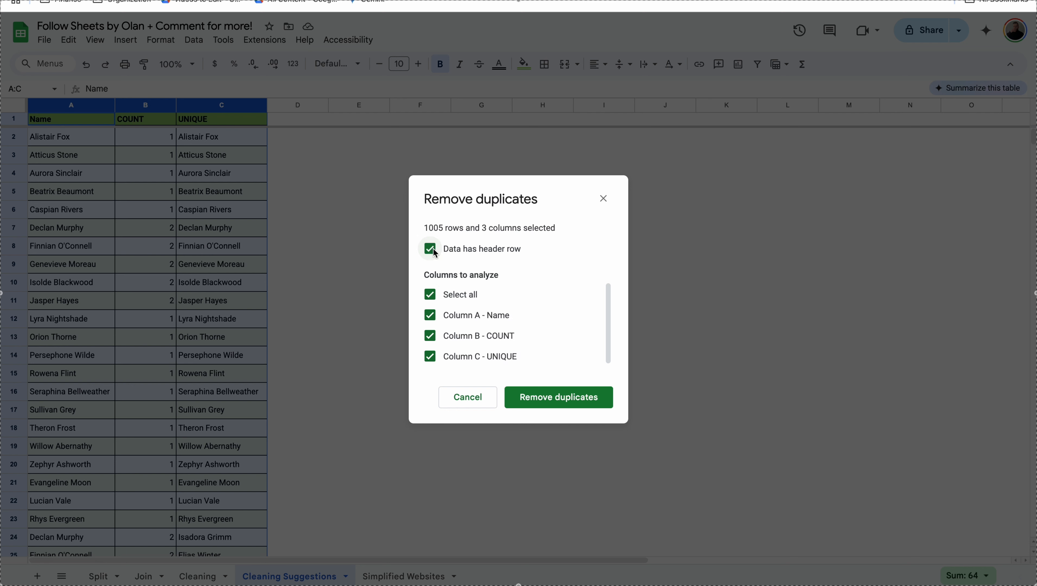
{"action": "left_click", "coordinate": [430, 356]}
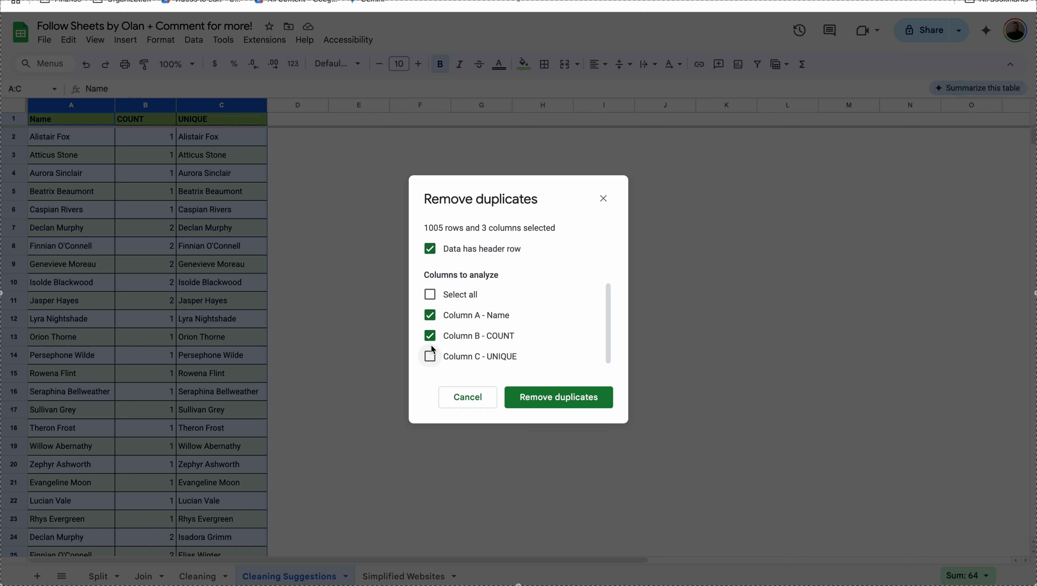
{"action": "left_click", "coordinate": [430, 336]}
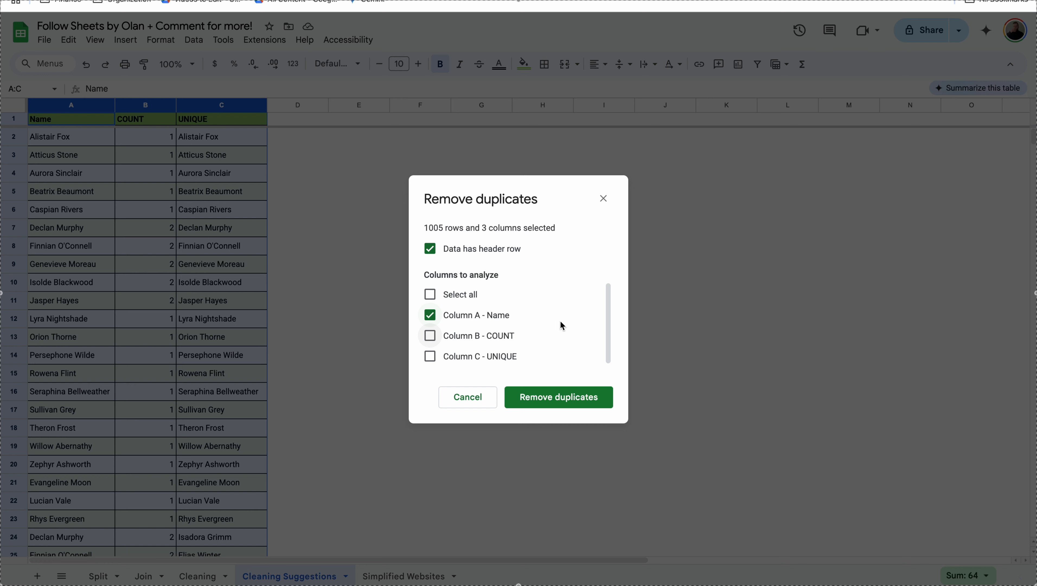
{"action": "left_click", "coordinate": [565, 402]}
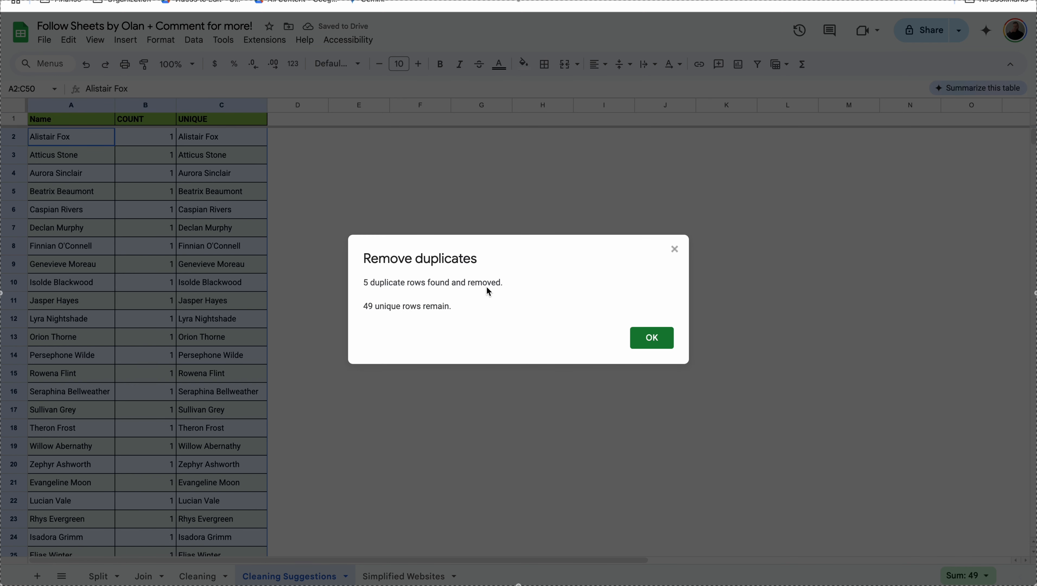
{"action": "left_click", "coordinate": [666, 343]}
{"action": "left_click", "coordinate": [157, 208]}
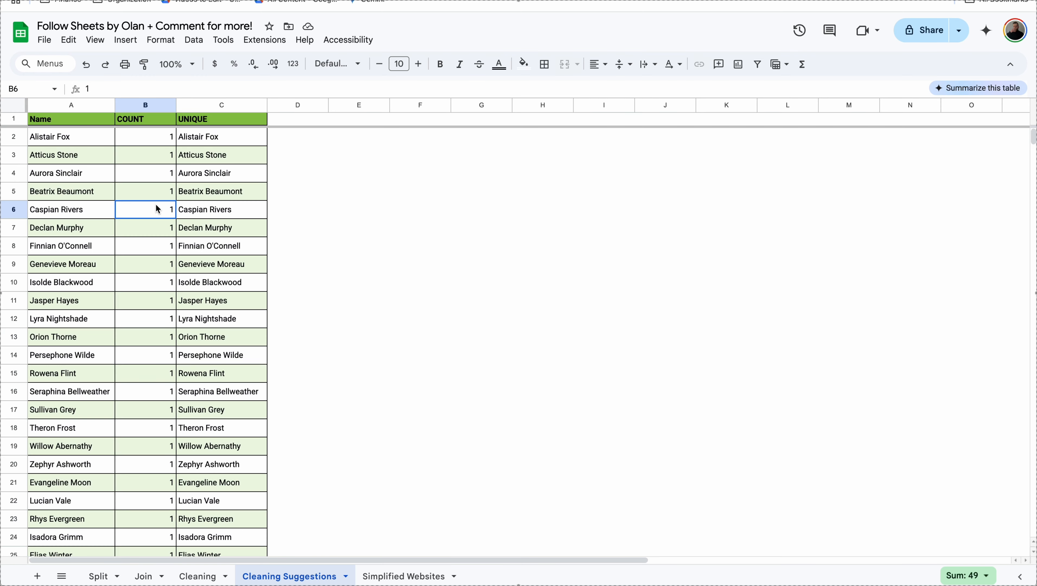
{"action": "left_click", "coordinate": [148, 335]}
{"action": "scroll", "coordinate": [149, 338], "scroll_direction": "down", "scroll_amount": 3}
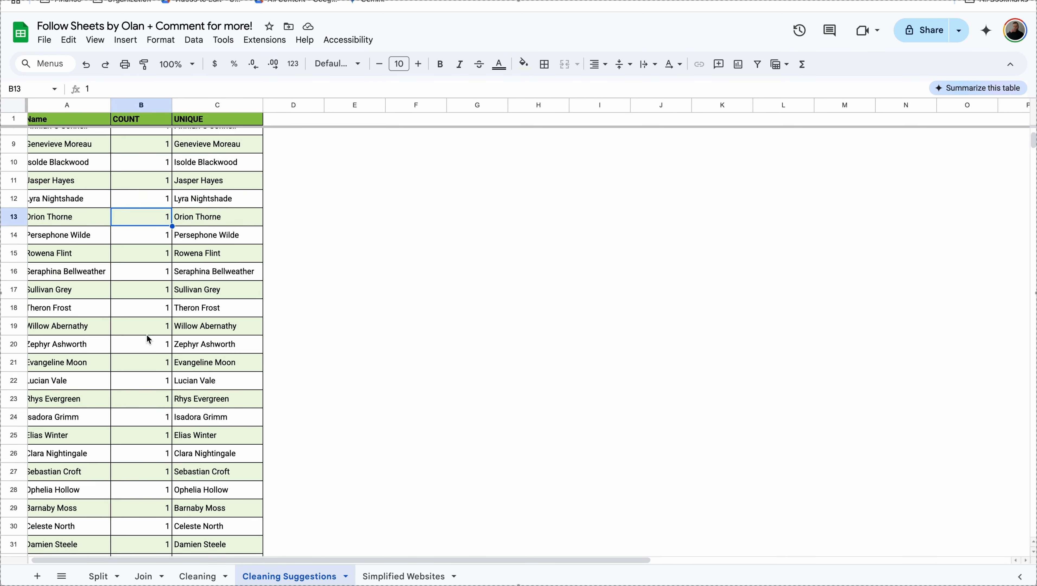
{"action": "scroll", "coordinate": [149, 339], "scroll_direction": "down", "scroll_amount": 2}
{"action": "scroll", "coordinate": [144, 359], "scroll_direction": "up", "scroll_amount": 5}
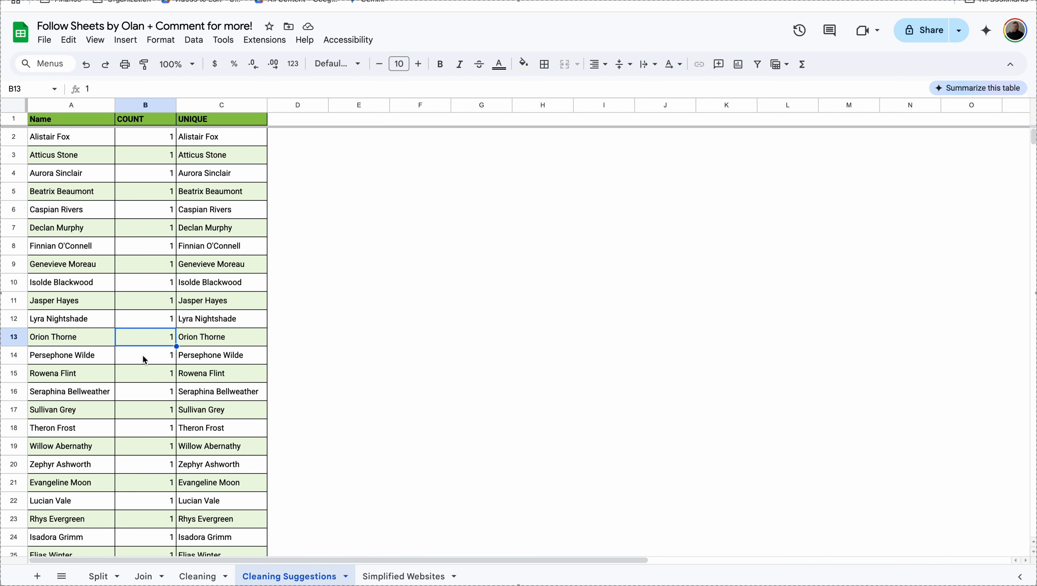
Step: On the Simplified Websites sheet, reuse the REGEXEXTRACT part of C2's formula in D2 as =REGEXEXTRACT(B2,"(?:www\.)?([\w._\-]{6,})")
{"action": "key", "text": "alt+Down"}
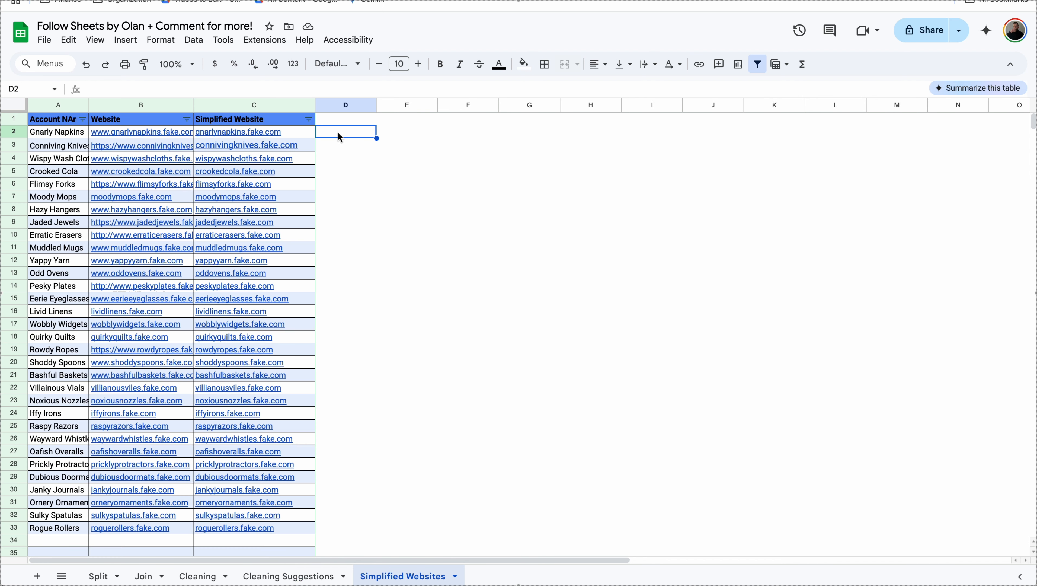
{"action": "left_click", "coordinate": [310, 135]}
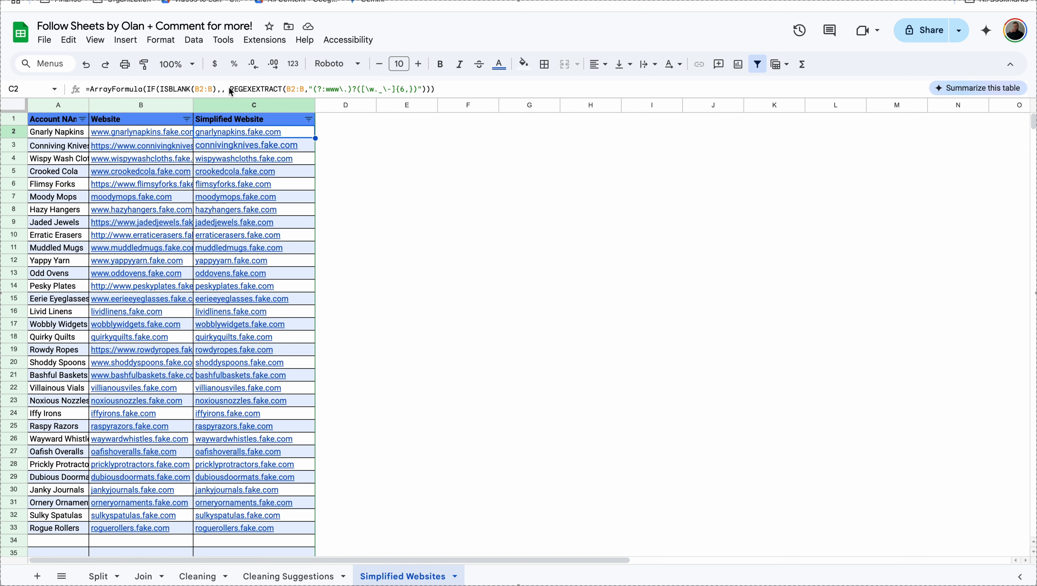
{"action": "left_click_drag", "start_coordinate": [231, 91], "coordinate": [426, 91]}
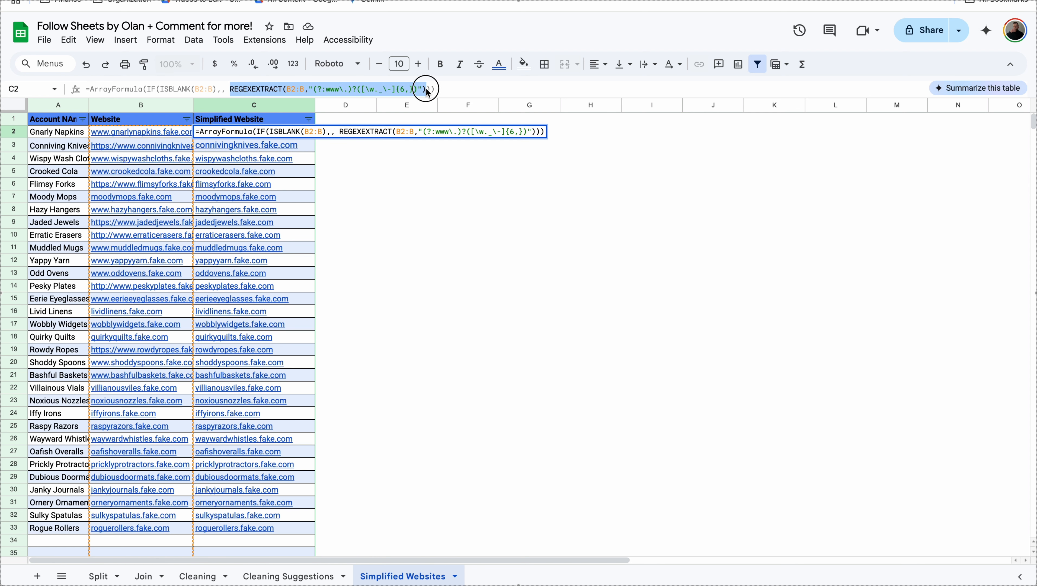
{"action": "left_click", "coordinate": [352, 121]}
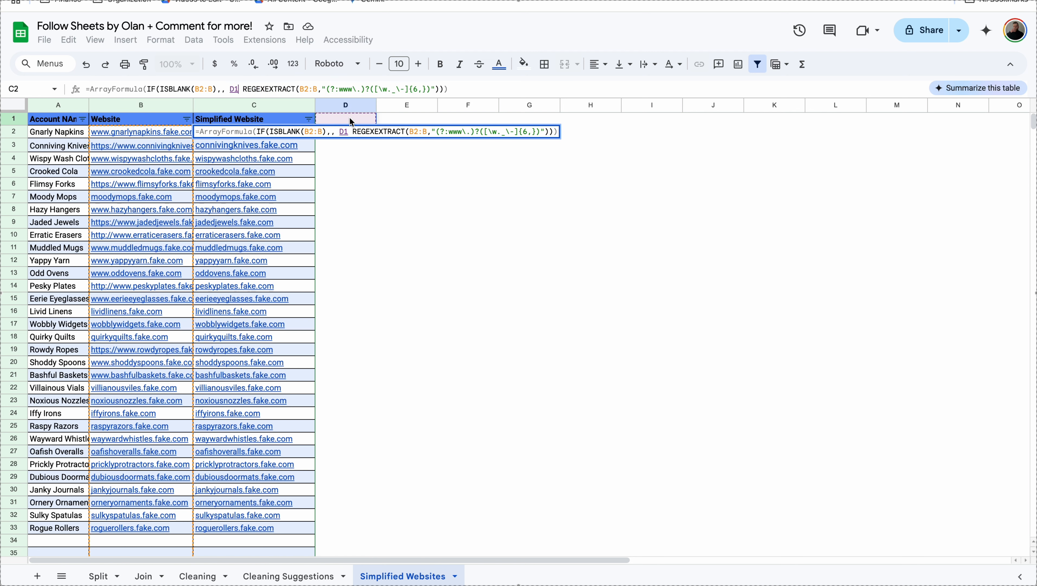
{"action": "key", "text": "Return"}
Step: Append /home to the website address in B2 and check the simplified result in C2
{"action": "left_click", "coordinate": [166, 134]}
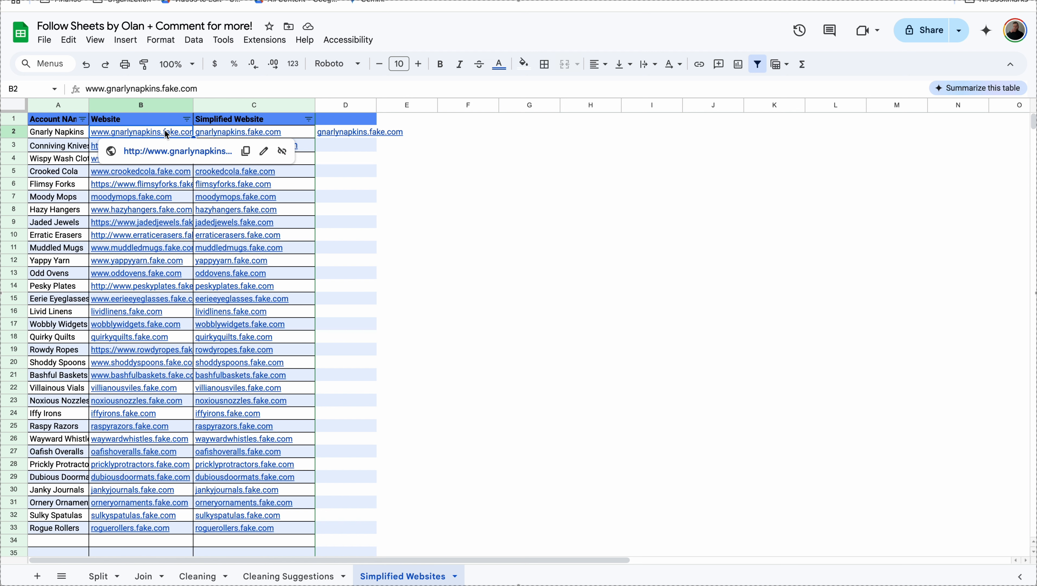
{"action": "mouse_move", "coordinate": [302, 136]}
{"action": "left_click", "coordinate": [115, 135]}
{"action": "left_click", "coordinate": [298, 135]}
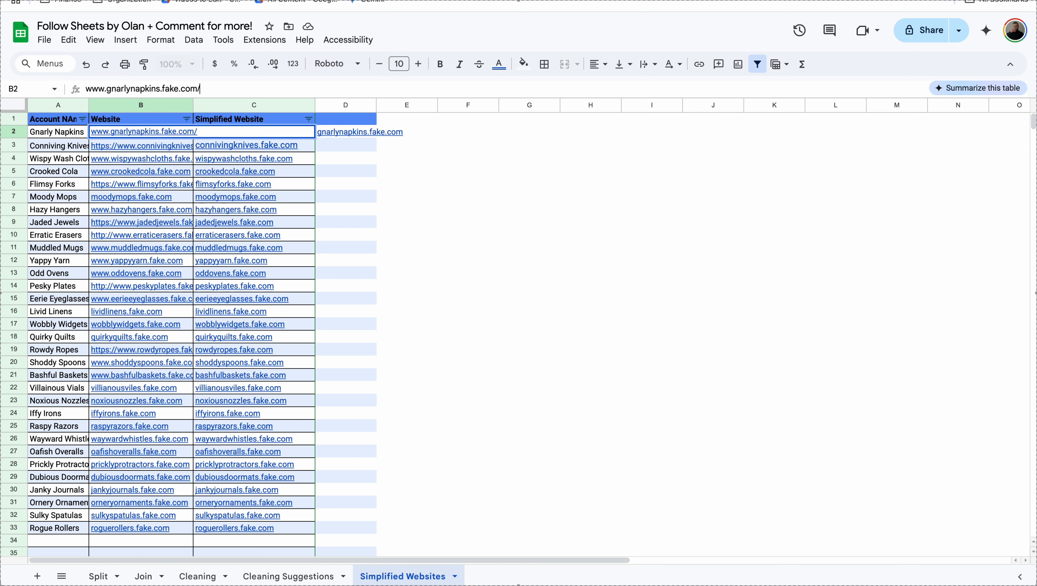
{"action": "key", "text": "BackSpace"}
{"action": "type", "text": "/home"}
{"action": "key", "text": "Return"}
{"action": "left_click", "coordinate": [166, 134]}
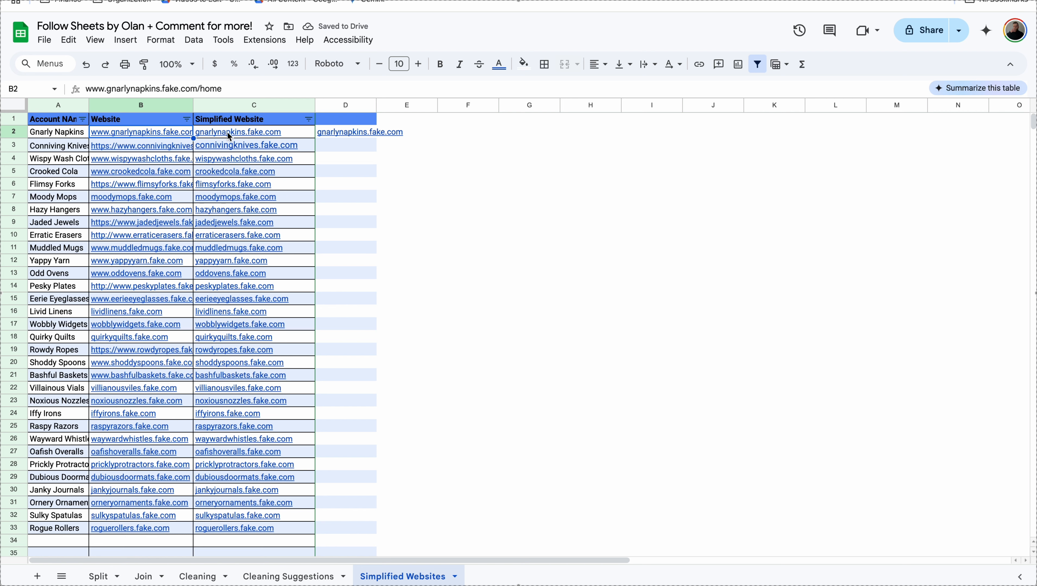
{"action": "left_click", "coordinate": [292, 133]}
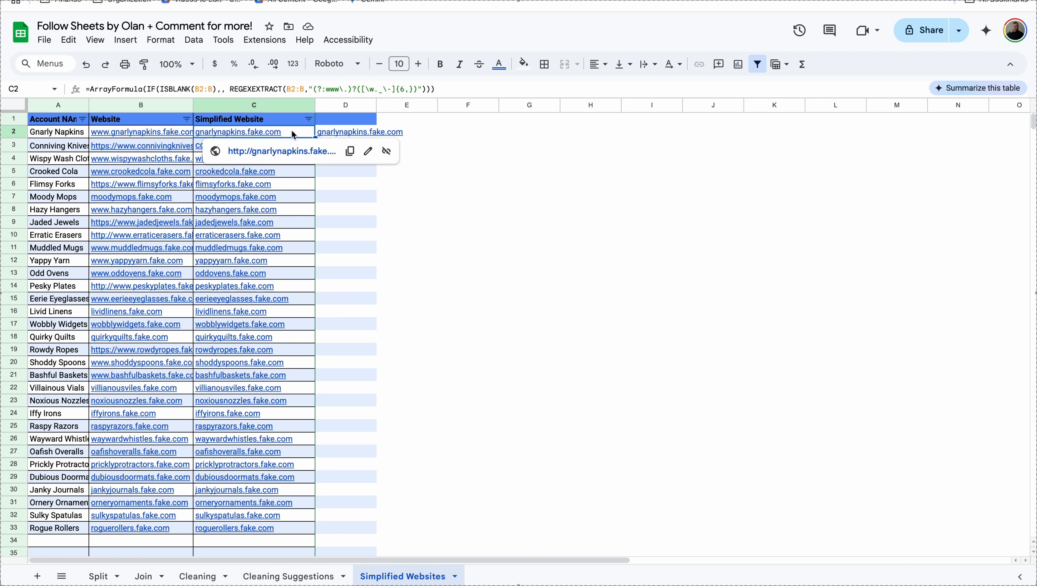
Step: Remove www from the optional prefix group of the REGEXEXTRACT pattern in D2 and check the extracted address
{"action": "left_click", "coordinate": [342, 132]}
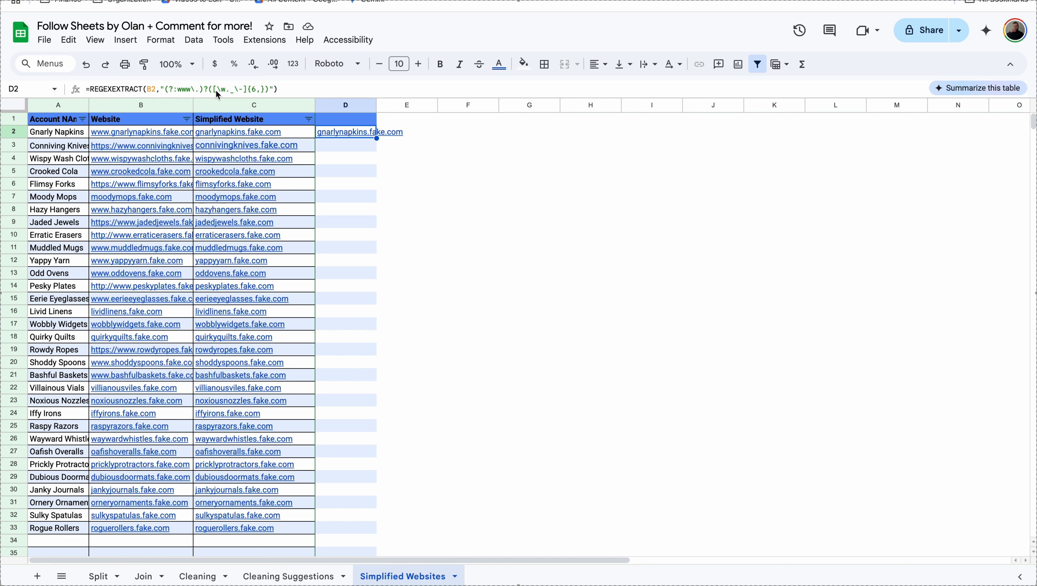
{"action": "left_click", "coordinate": [190, 90]}
{"action": "key", "text": "BackSpace"}
{"action": "key", "text": "BackSpace"}
{"action": "key", "text": "BackSpace"}
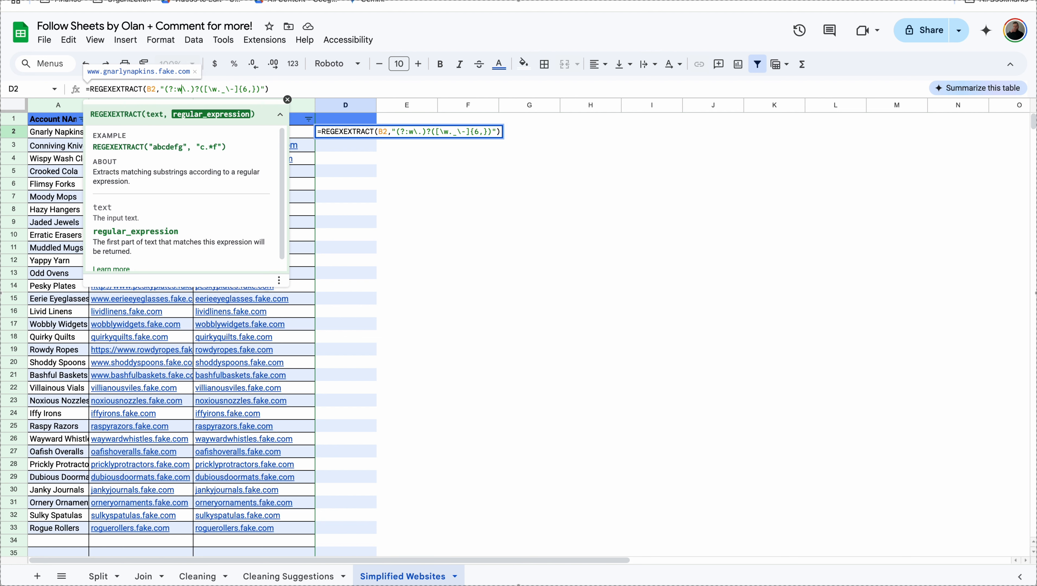
{"action": "key", "text": "Return"}
{"action": "left_click", "coordinate": [360, 129]}
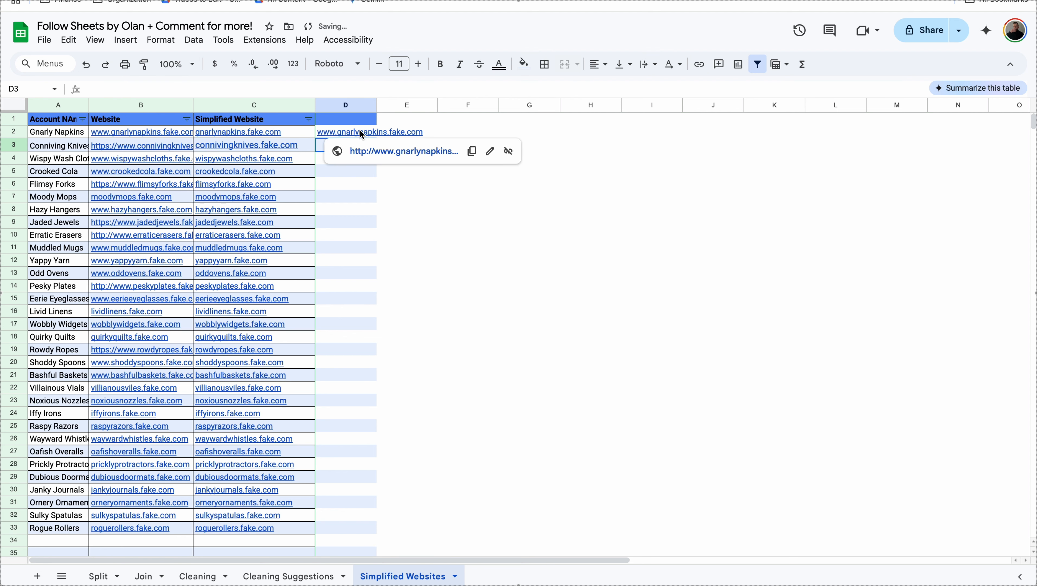
Step: Undo the last pattern edit in D2, delete the test formula from that cell and return to C2's array formula
{"action": "key", "text": "super+z"}
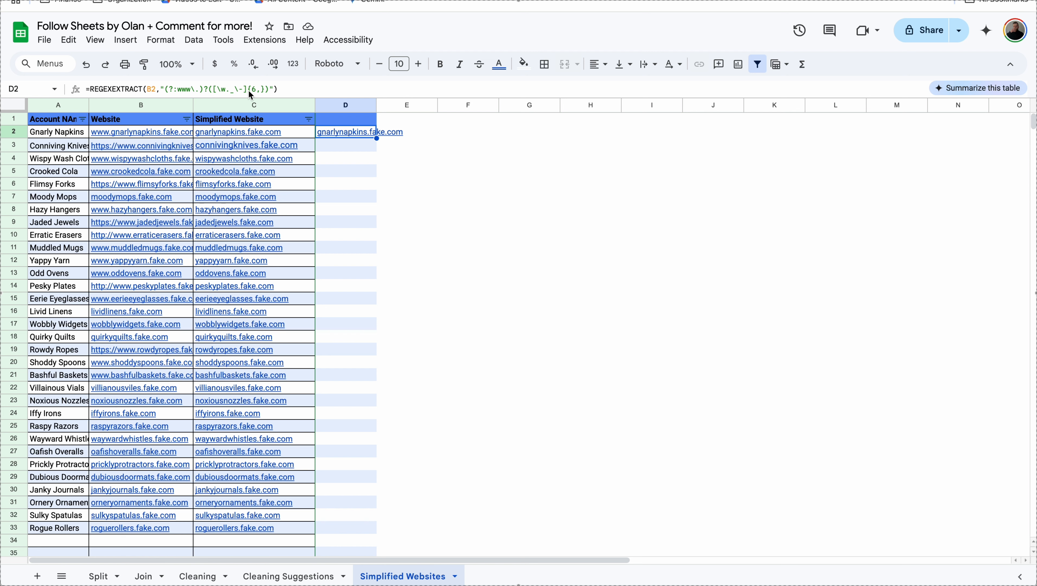
{"action": "mouse_move", "coordinate": [360, 134]}
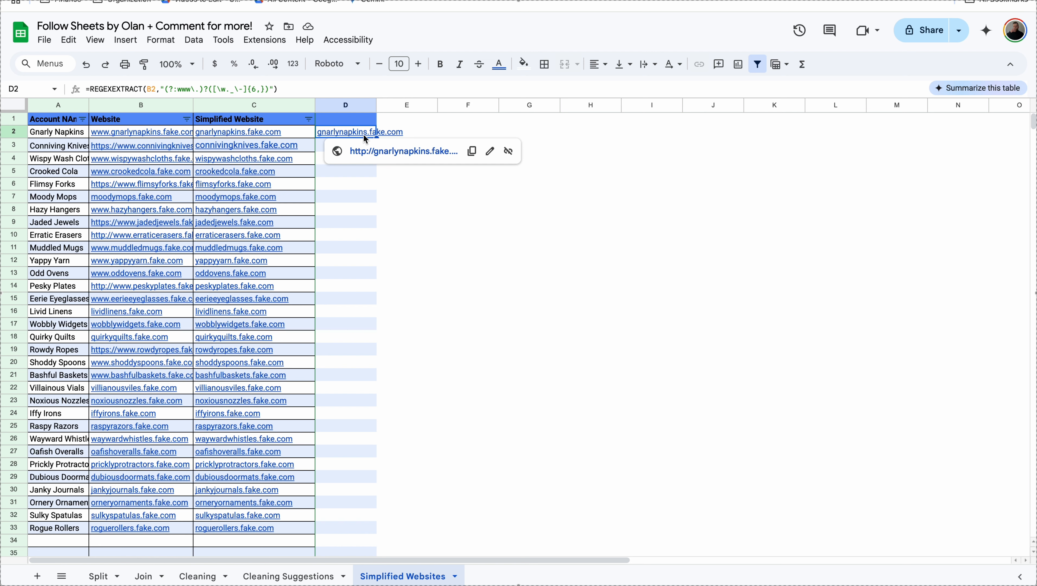
{"action": "key", "text": "Delete"}
{"action": "left_click", "coordinate": [310, 137]}
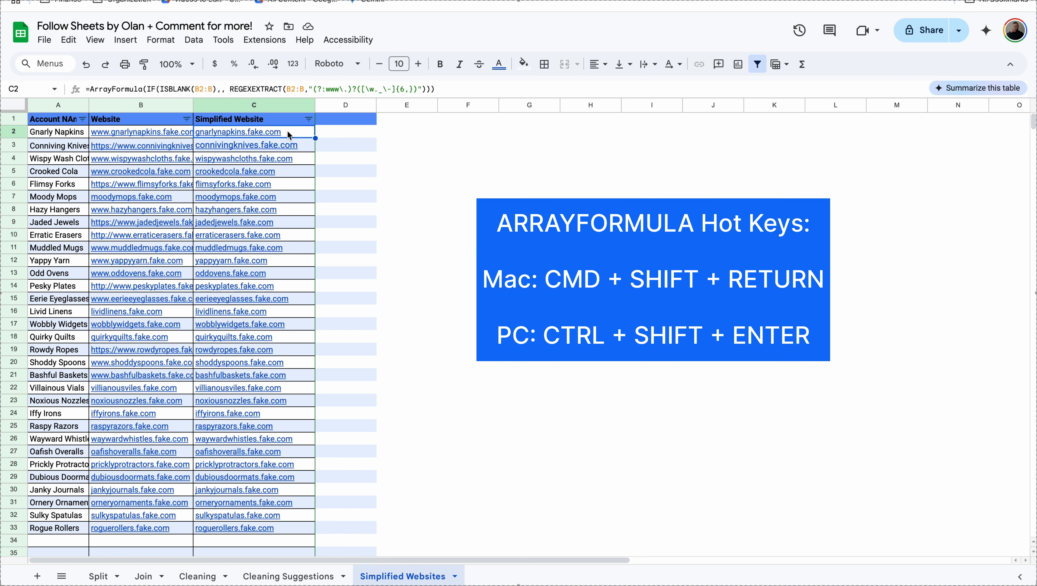
{"action": "mouse_move", "coordinate": [289, 135]}
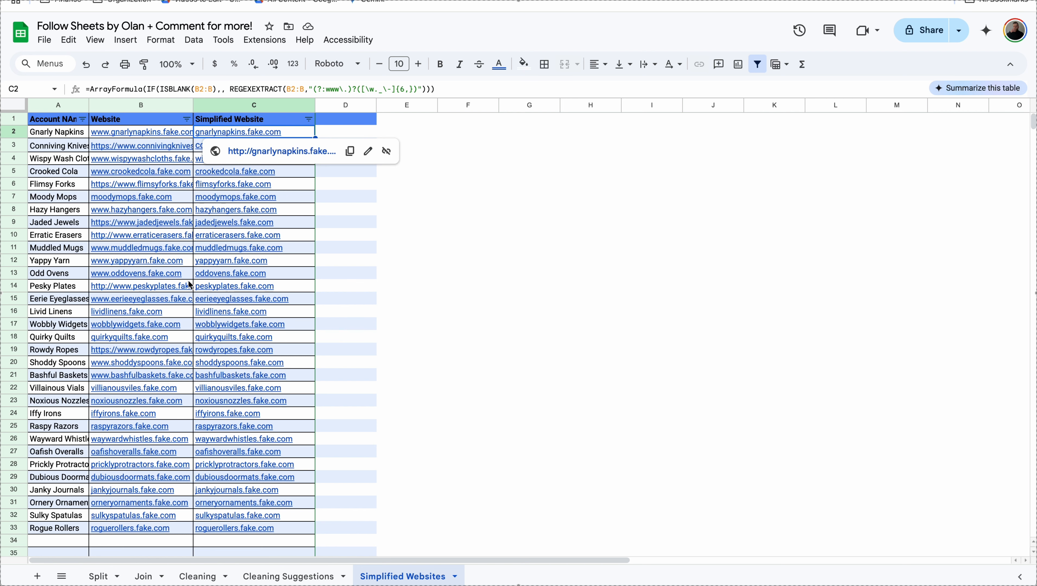
Step: Enter w as a test website in B34 and check the array formula's result in C34
{"action": "left_click", "coordinate": [167, 542]}
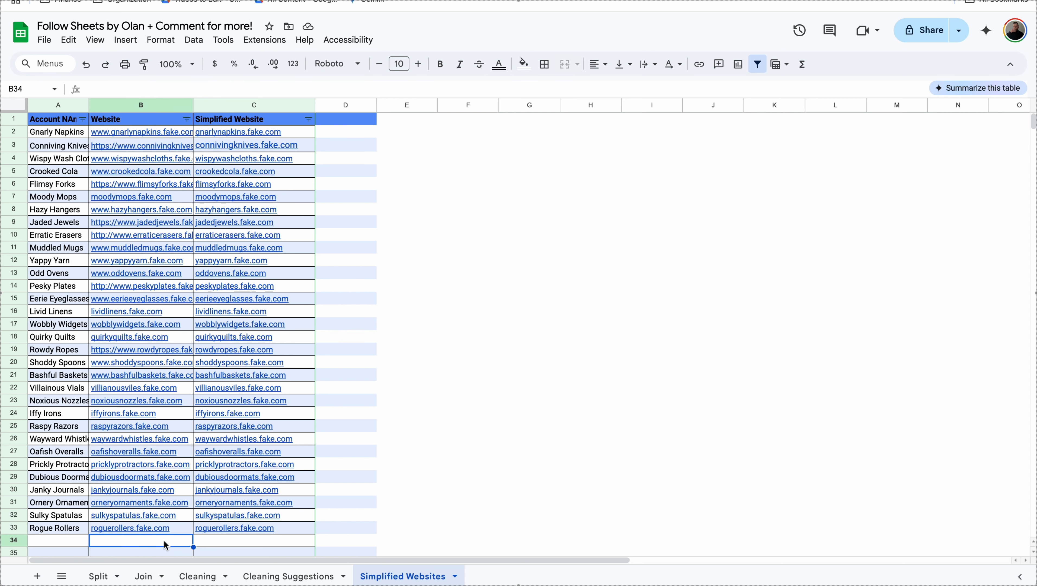
{"action": "type", "text": "w"}
{"action": "key", "text": "Return"}
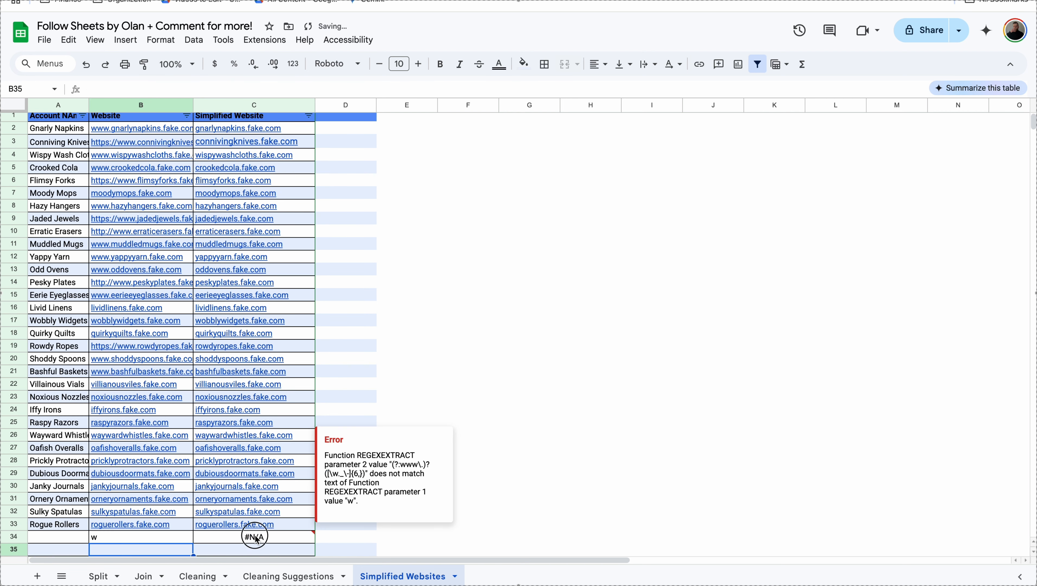
{"action": "left_click", "coordinate": [256, 539]}
{"action": "left_click", "coordinate": [180, 541]}
{"action": "type", "text": "ht"}
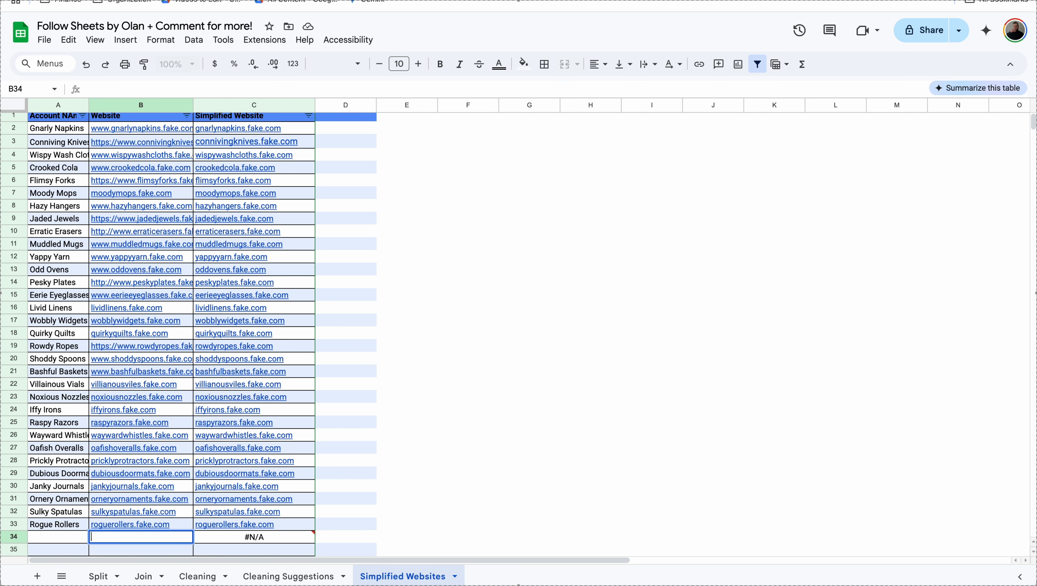
{"action": "type", "text": "tps://www.google."}
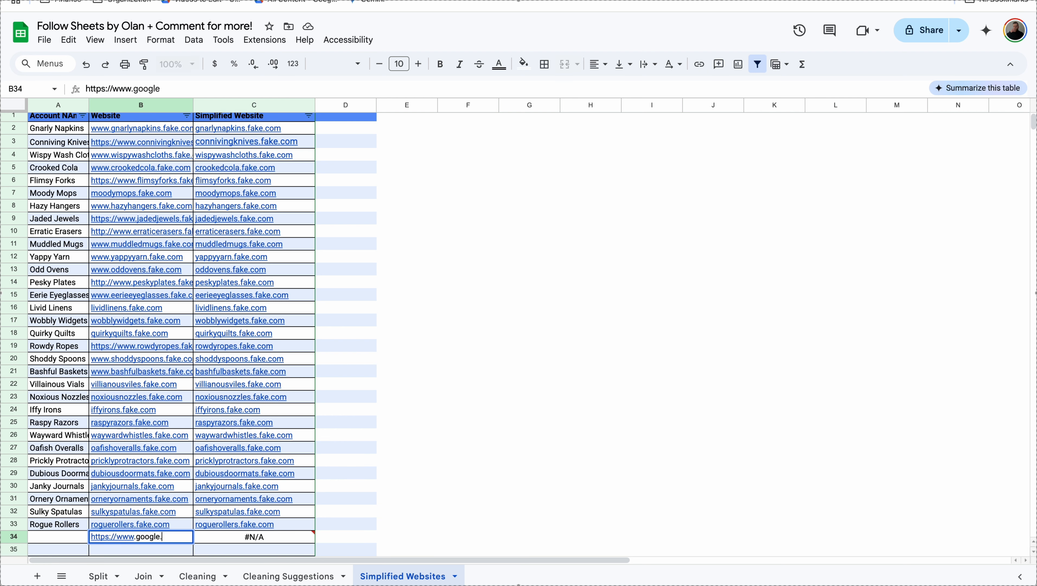
{"action": "type", "text": "com/s"}
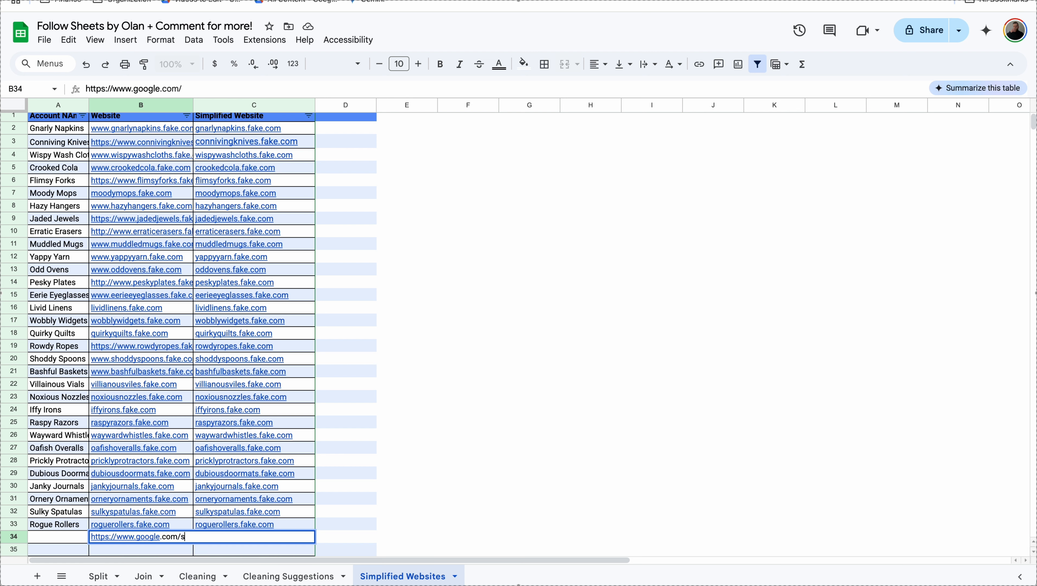
{"action": "type", "text": "heetsbyolan"}
{"action": "key", "text": "Return"}
{"action": "left_click", "coordinate": [147, 538]}
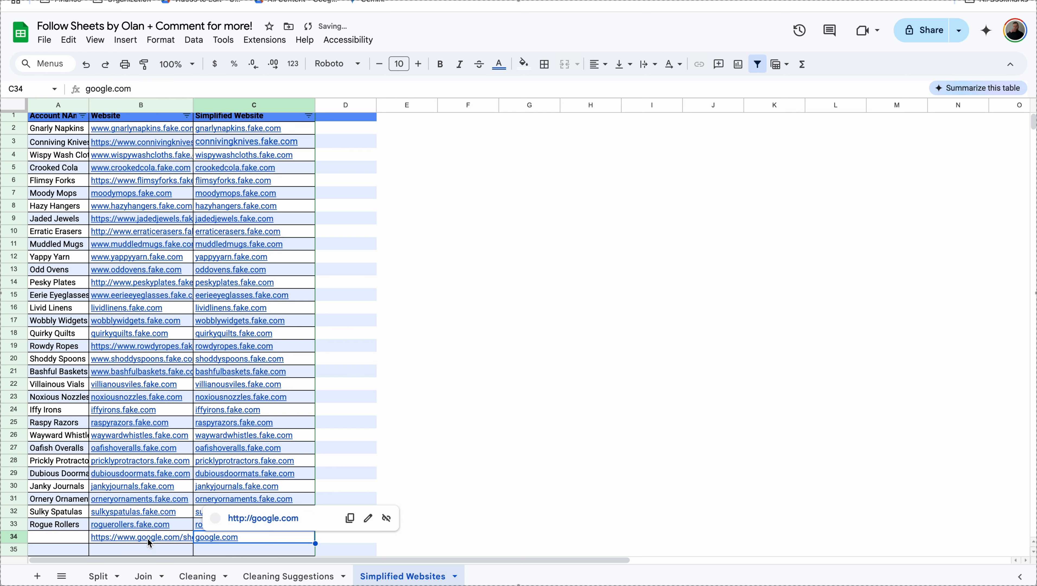
{"action": "left_click", "coordinate": [273, 540]}
Step: Examine C2's array formula and how its output covers the website list and the blank rows below it
{"action": "left_click", "coordinate": [248, 516]}
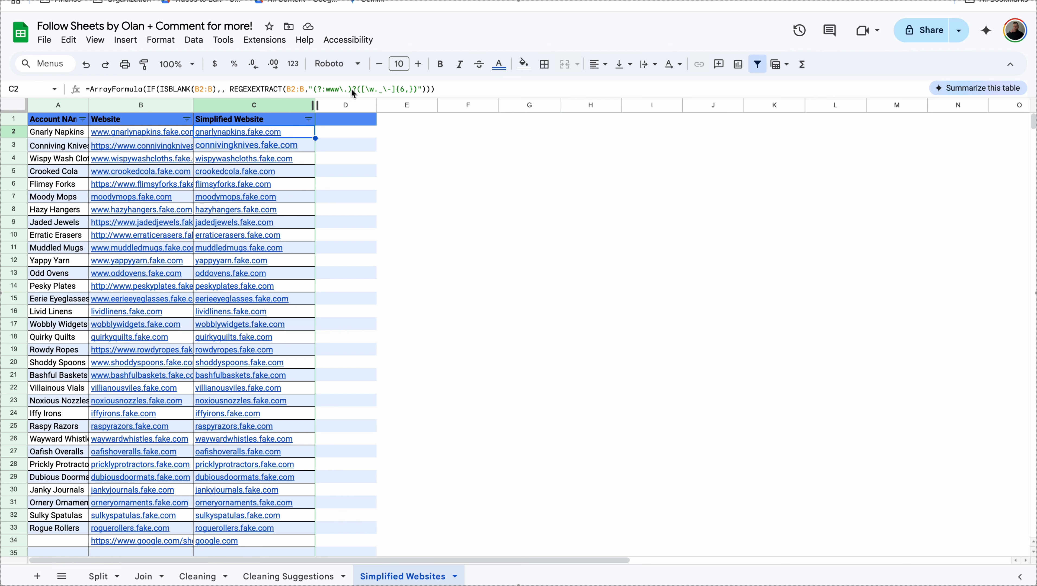
{"action": "scroll", "coordinate": [237, 418], "scroll_direction": "down", "scroll_amount": 2}
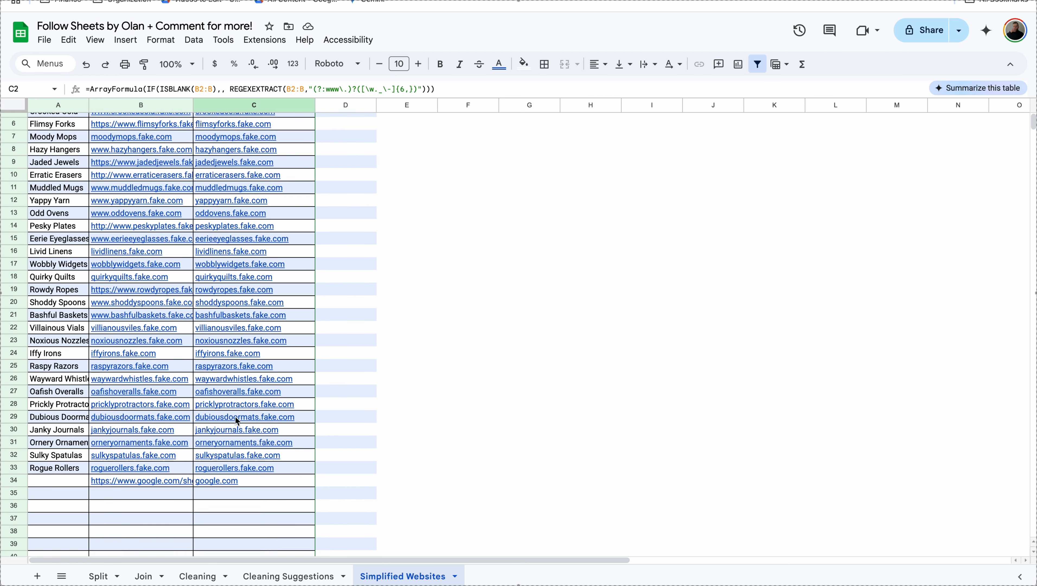
{"action": "scroll", "coordinate": [237, 419], "scroll_direction": "down", "scroll_amount": 3}
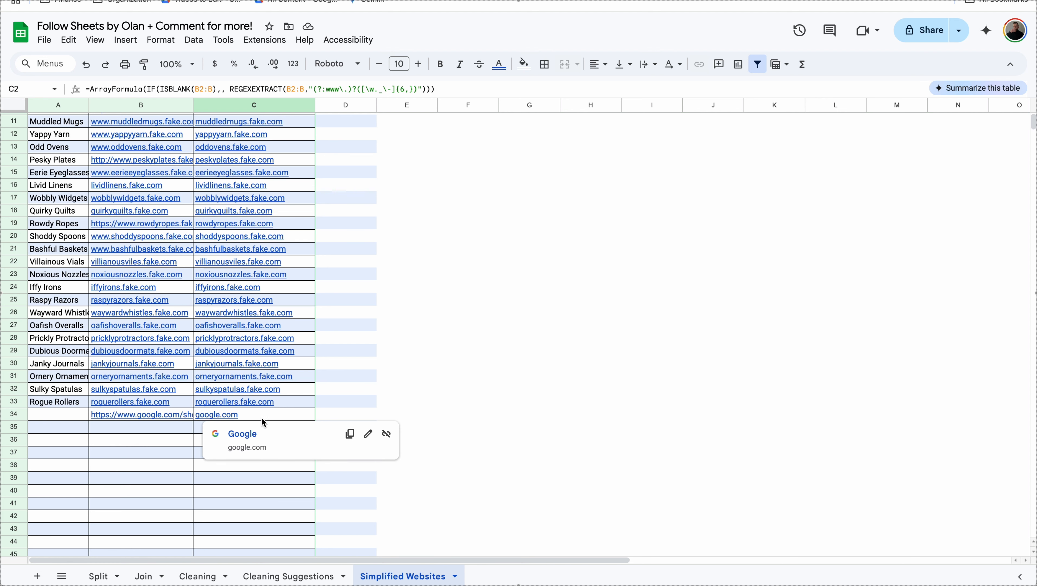
{"action": "scroll", "coordinate": [155, 193], "scroll_direction": "up", "scroll_amount": 1}
{"action": "scroll", "coordinate": [154, 194], "scroll_direction": "up", "scroll_amount": 1}
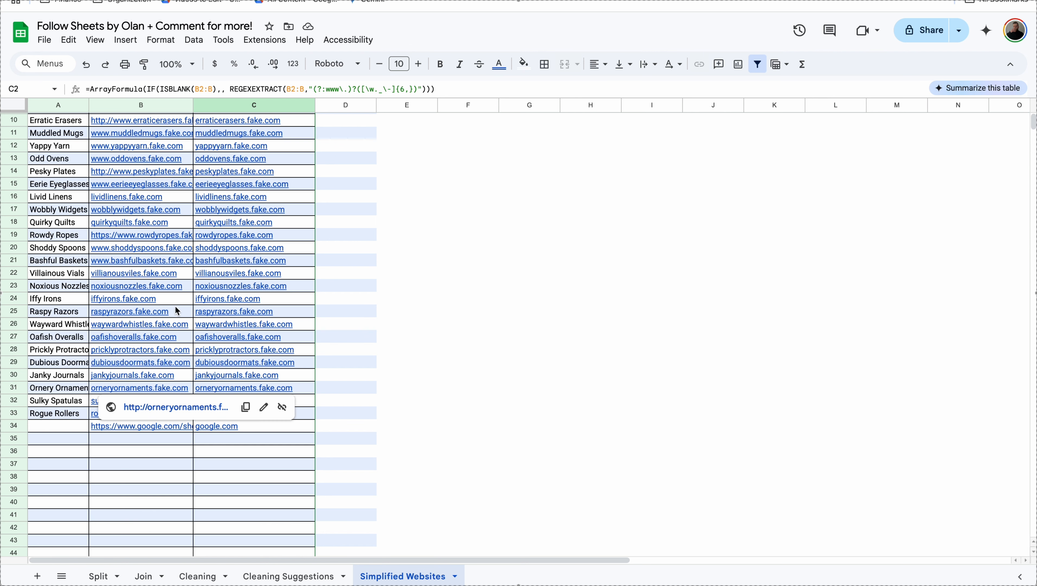
{"action": "scroll", "coordinate": [263, 211], "scroll_direction": "up", "scroll_amount": 5}
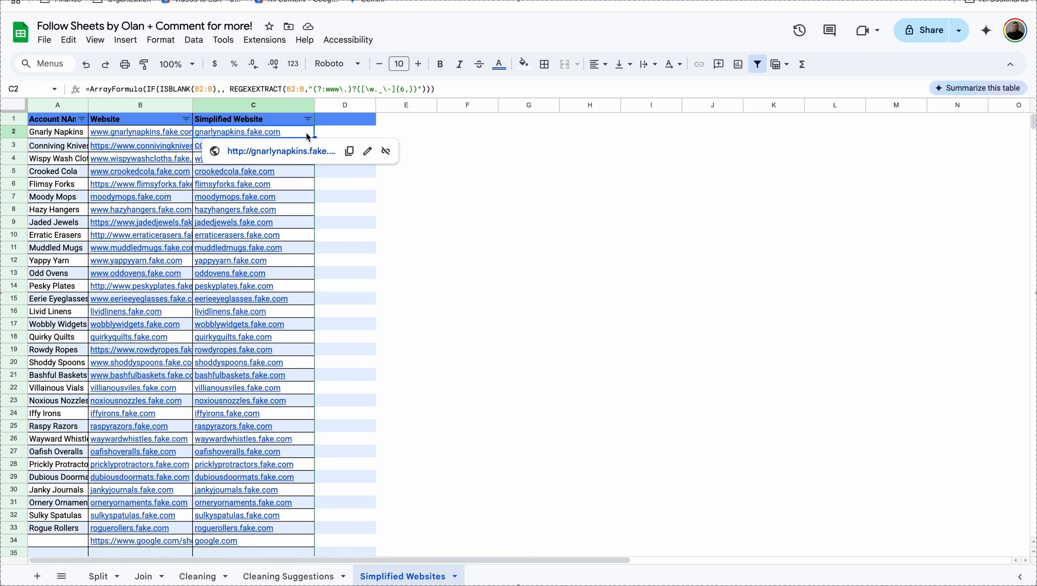
Step: Inspect individual cells down the Simplified Website column, including C10 and C23, and compare them with the formula cell C2
{"action": "left_click", "coordinate": [299, 198]}
{"action": "left_click", "coordinate": [295, 236]}
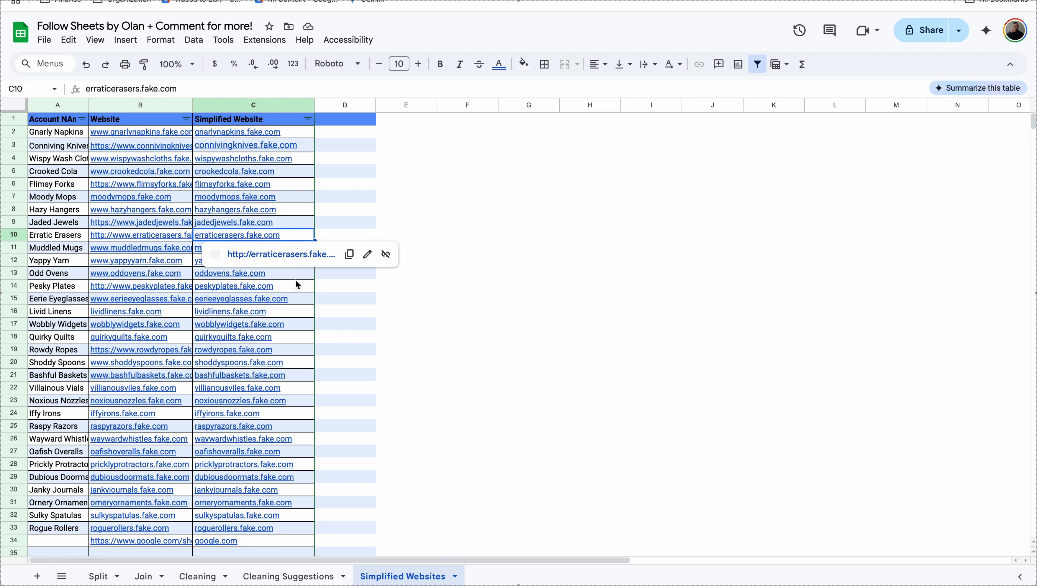
{"action": "left_click", "coordinate": [296, 287]}
{"action": "left_click", "coordinate": [301, 349]}
{"action": "left_click", "coordinate": [303, 399]}
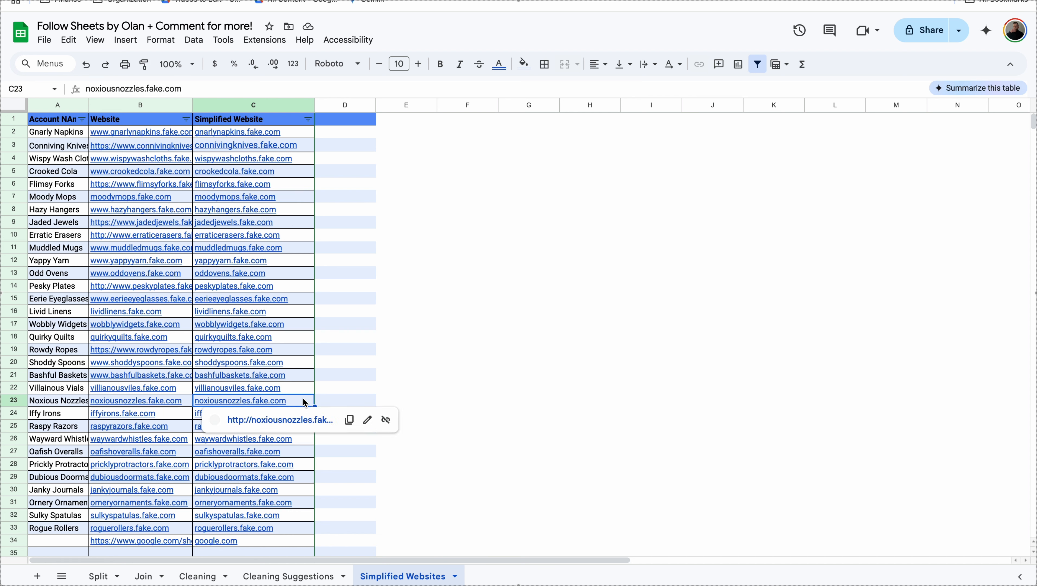
{"action": "left_click", "coordinate": [305, 308]}
{"action": "left_click", "coordinate": [303, 397]}
{"action": "left_click", "coordinate": [308, 134]}
{"action": "left_click", "coordinate": [416, 137]}
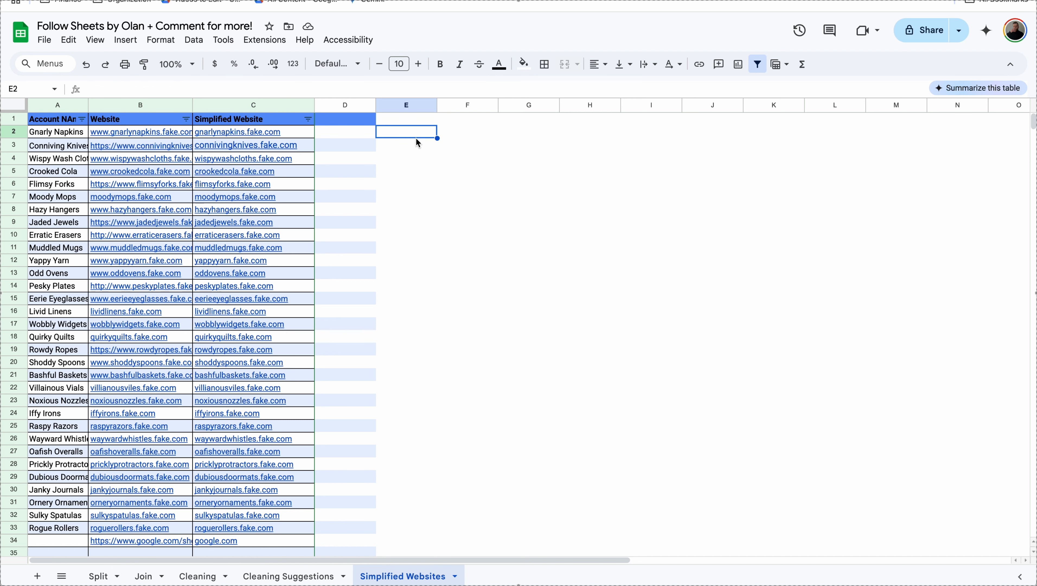